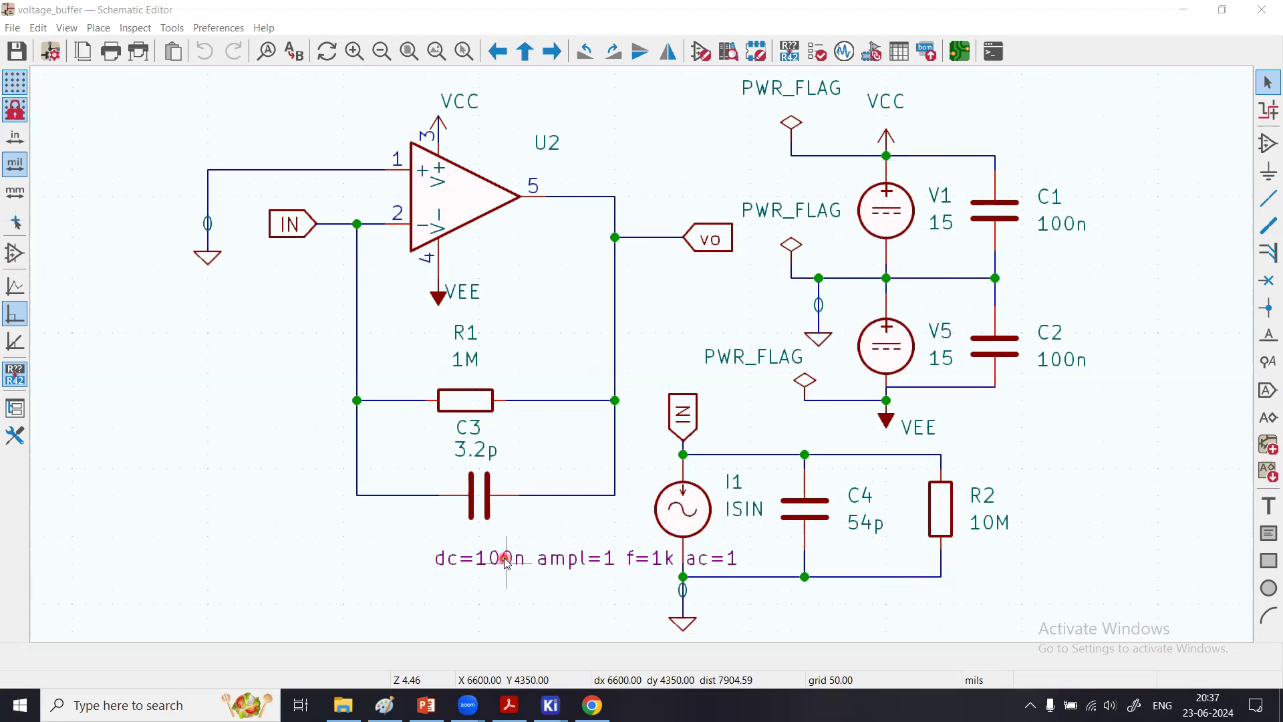
left_click(691, 518)
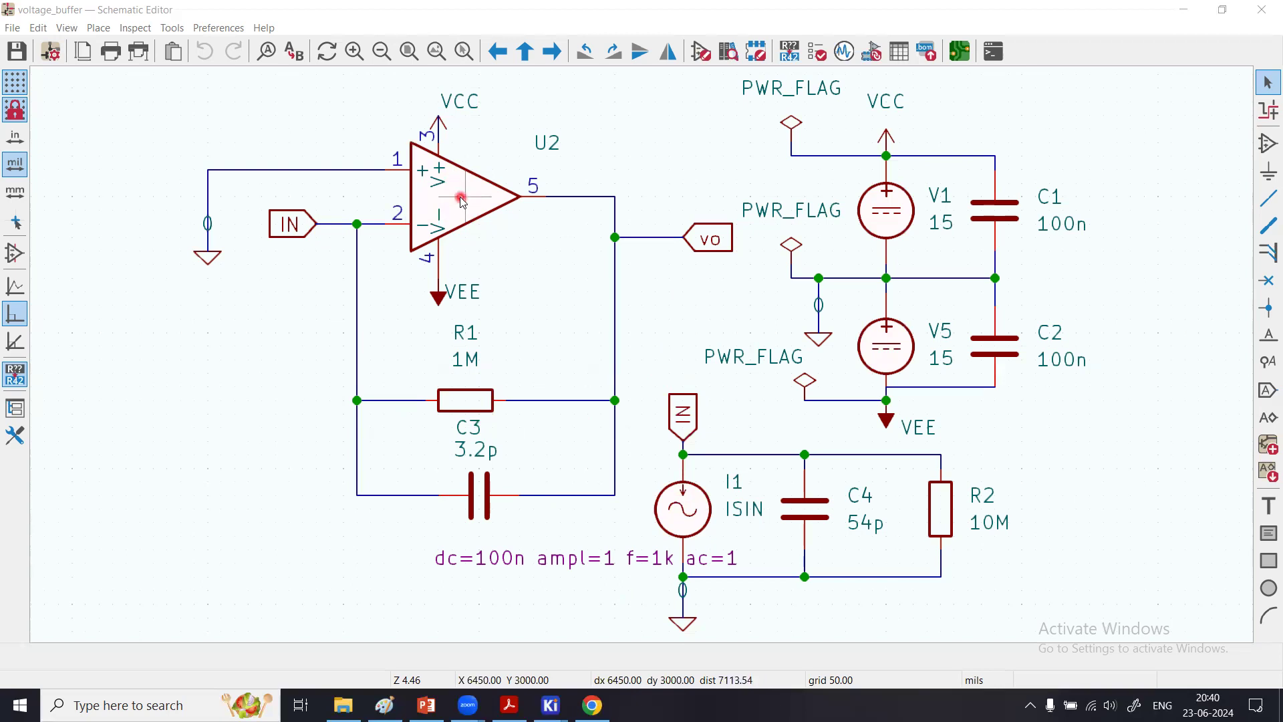
Step: Search the symbol library for OPAMP and close the symbol chooser without placing anything
left_click(1265, 143)
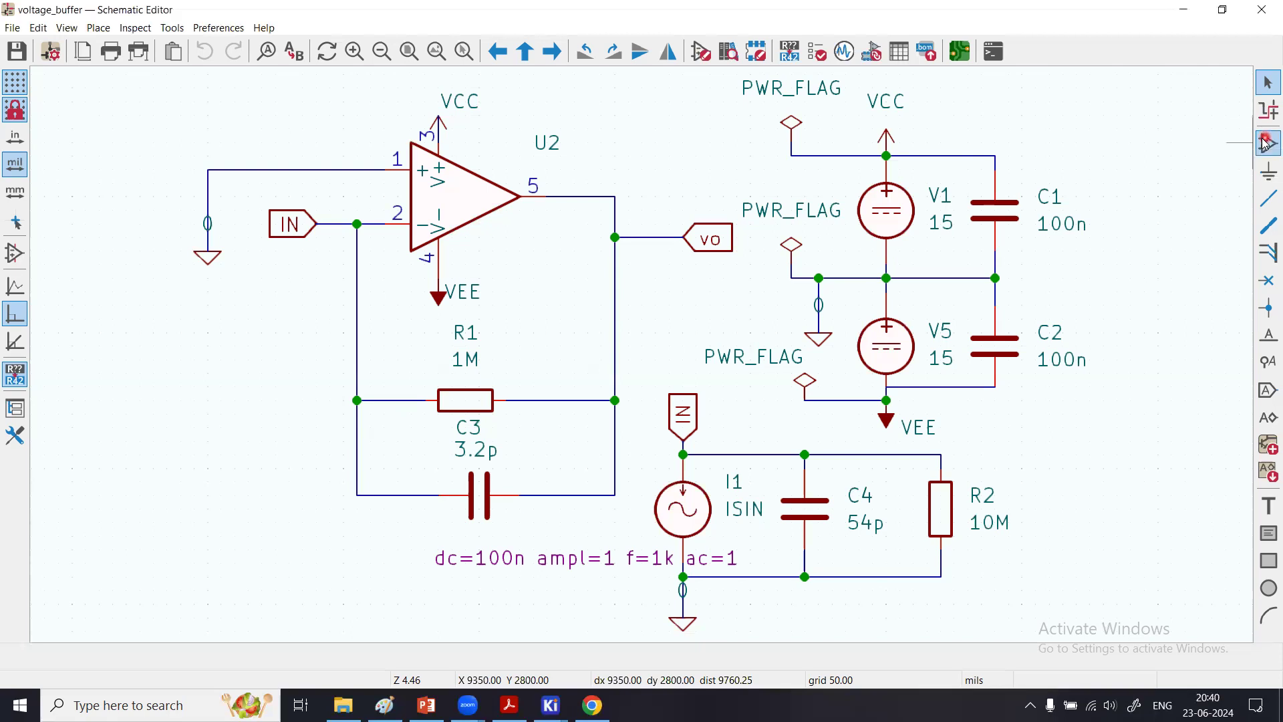
left_click(958, 315)
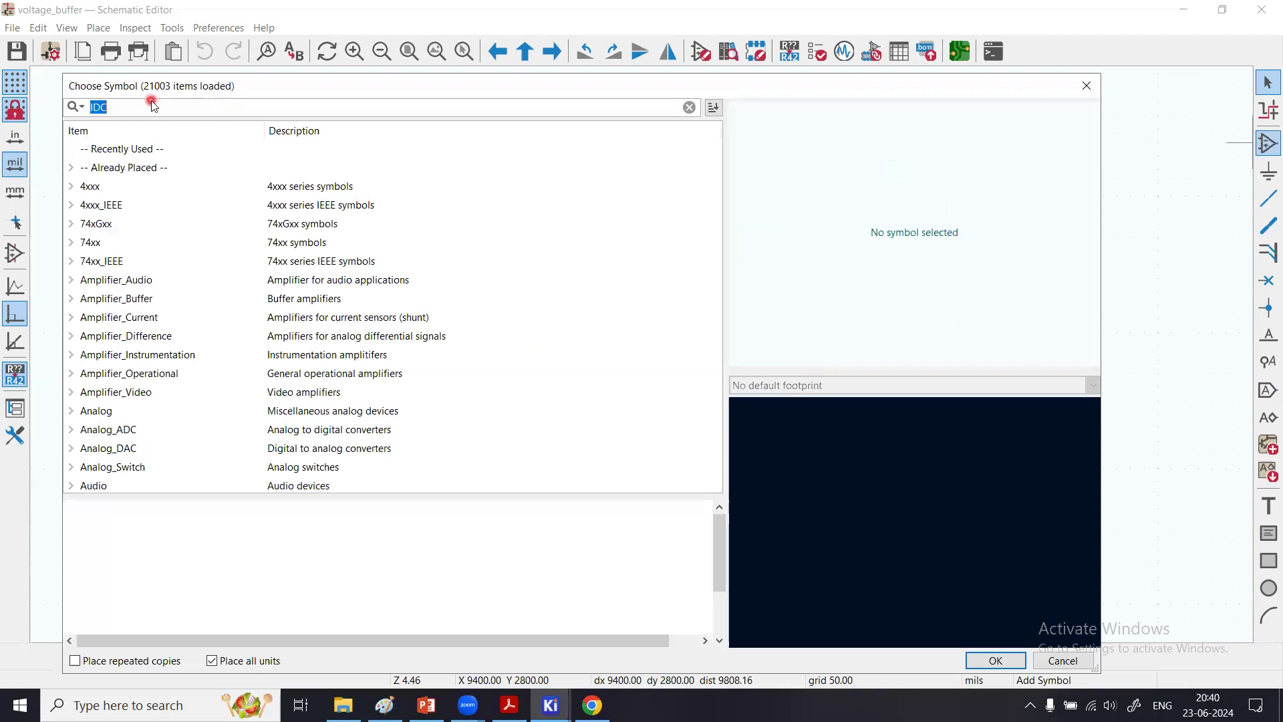
type("O")
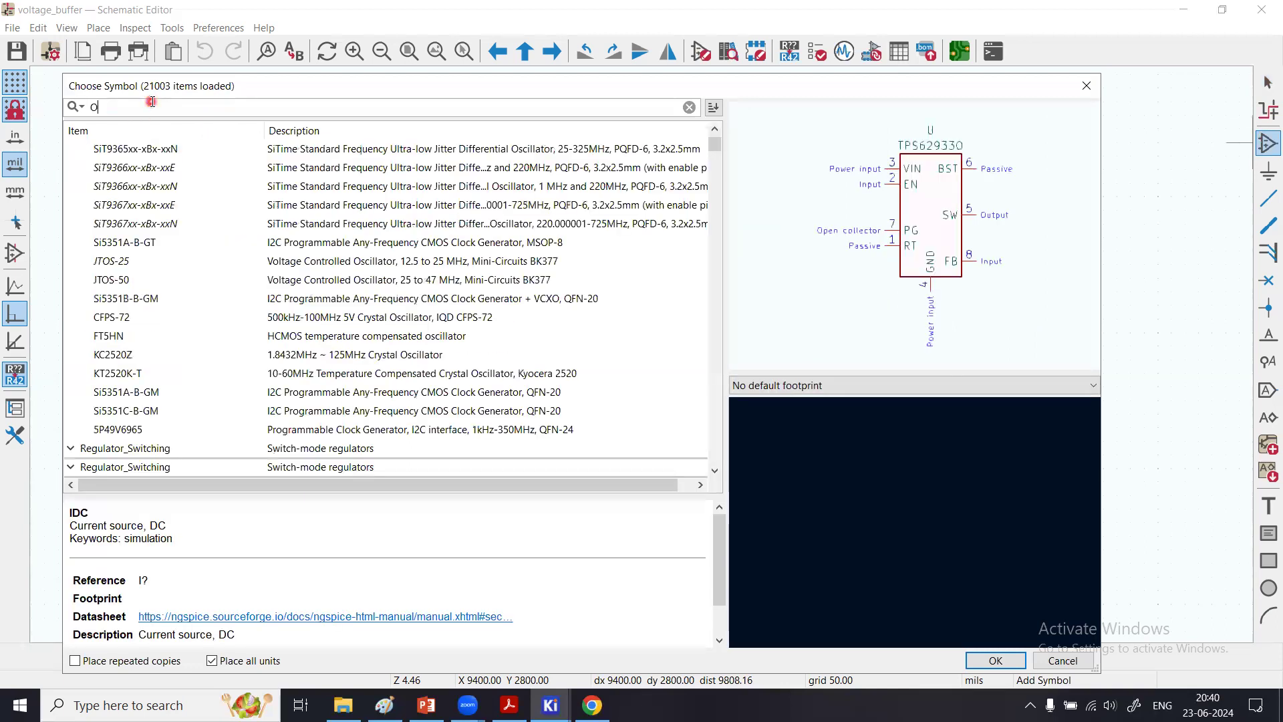
type("PAM")
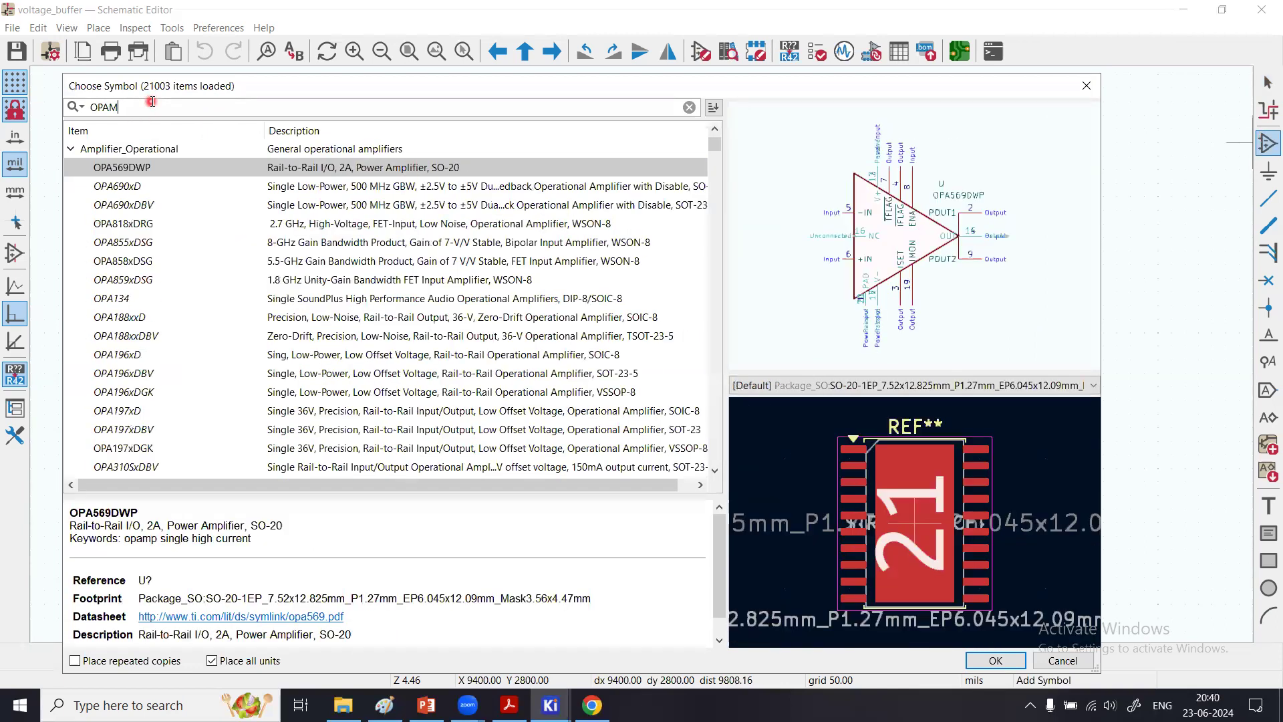
type("P")
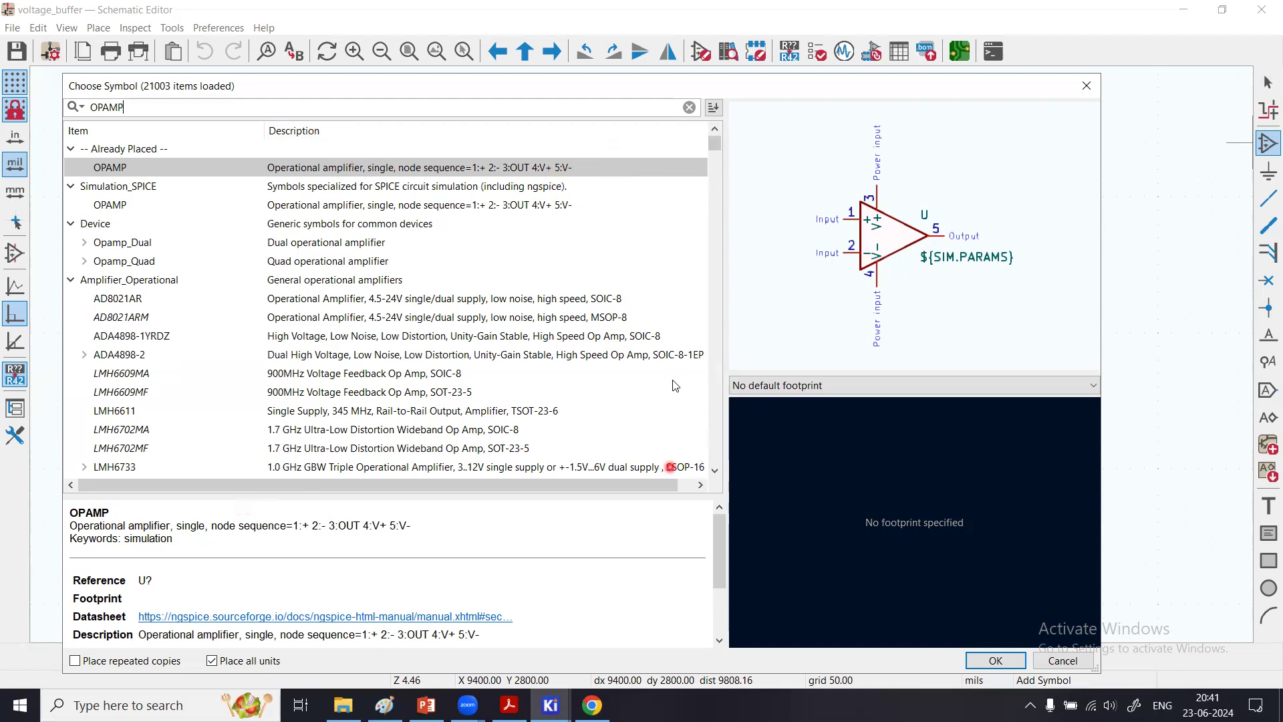
left_click(1063, 660)
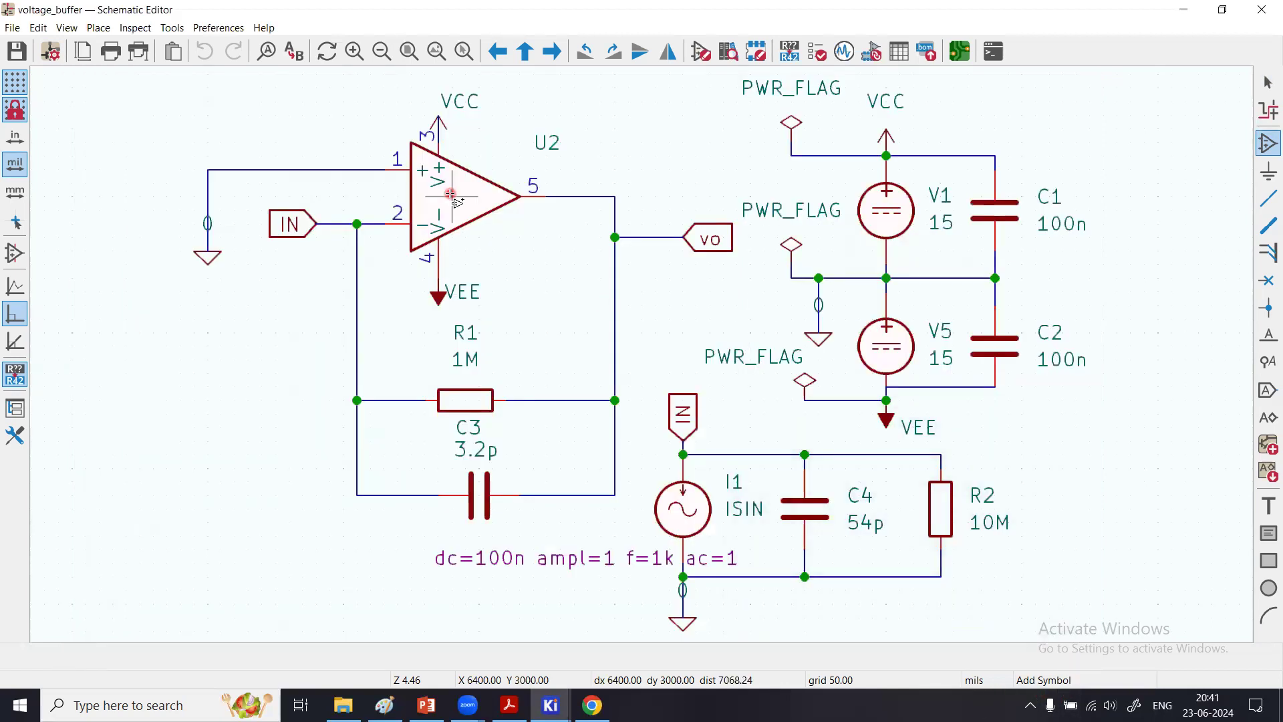
key("Escape")
Step: Open the symbol properties of op-amp U2 and bring up its simulation model editor
double_click(452, 198)
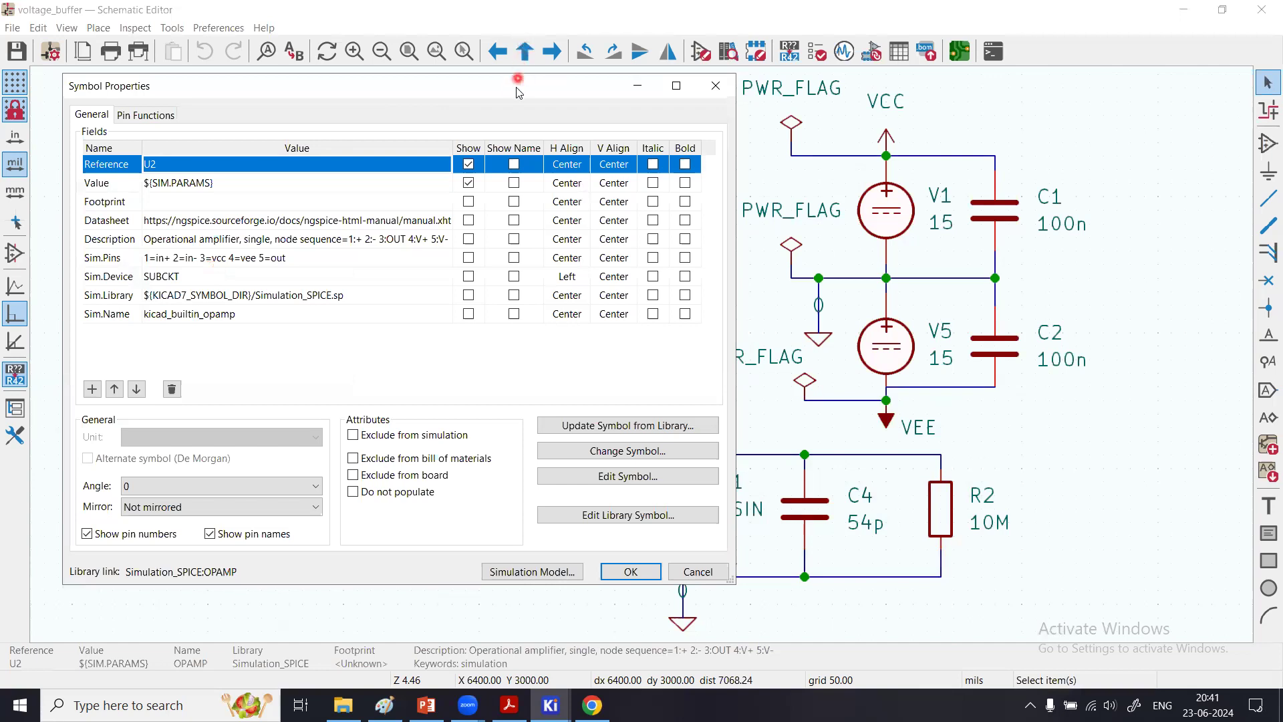
left_click_drag(524, 94, 667, 405)
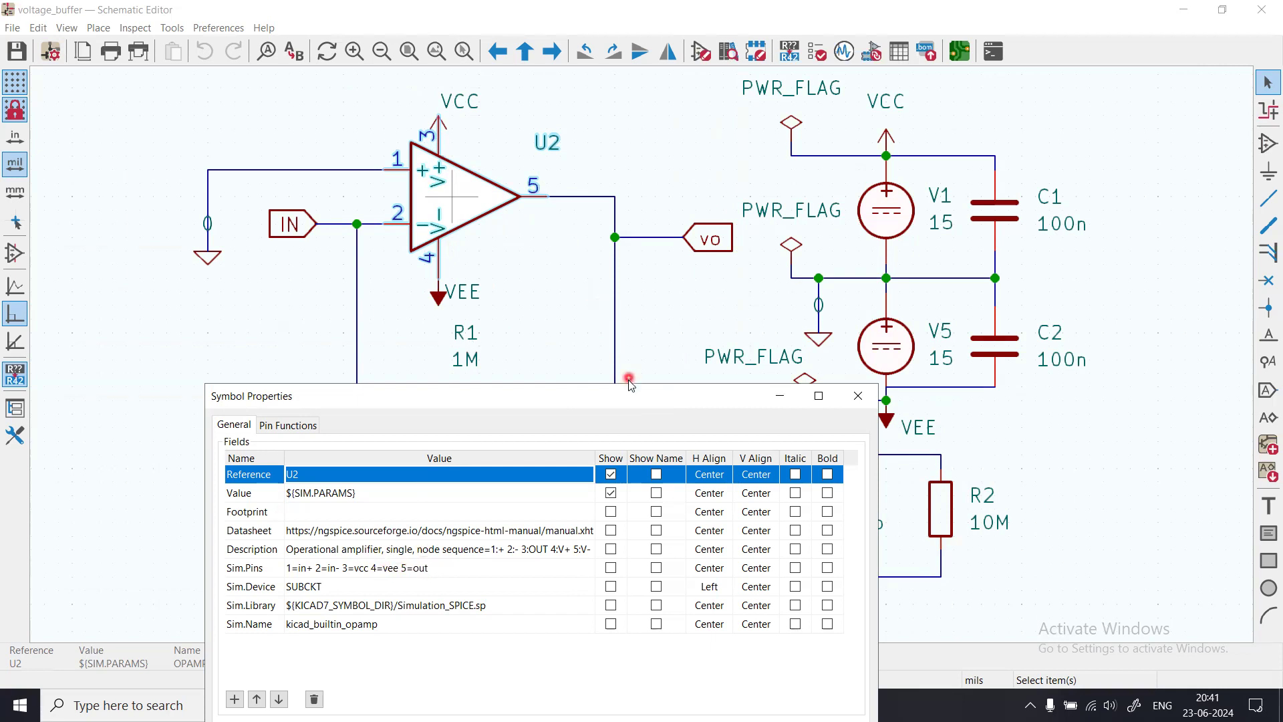
left_click_drag(630, 395, 530, 110)
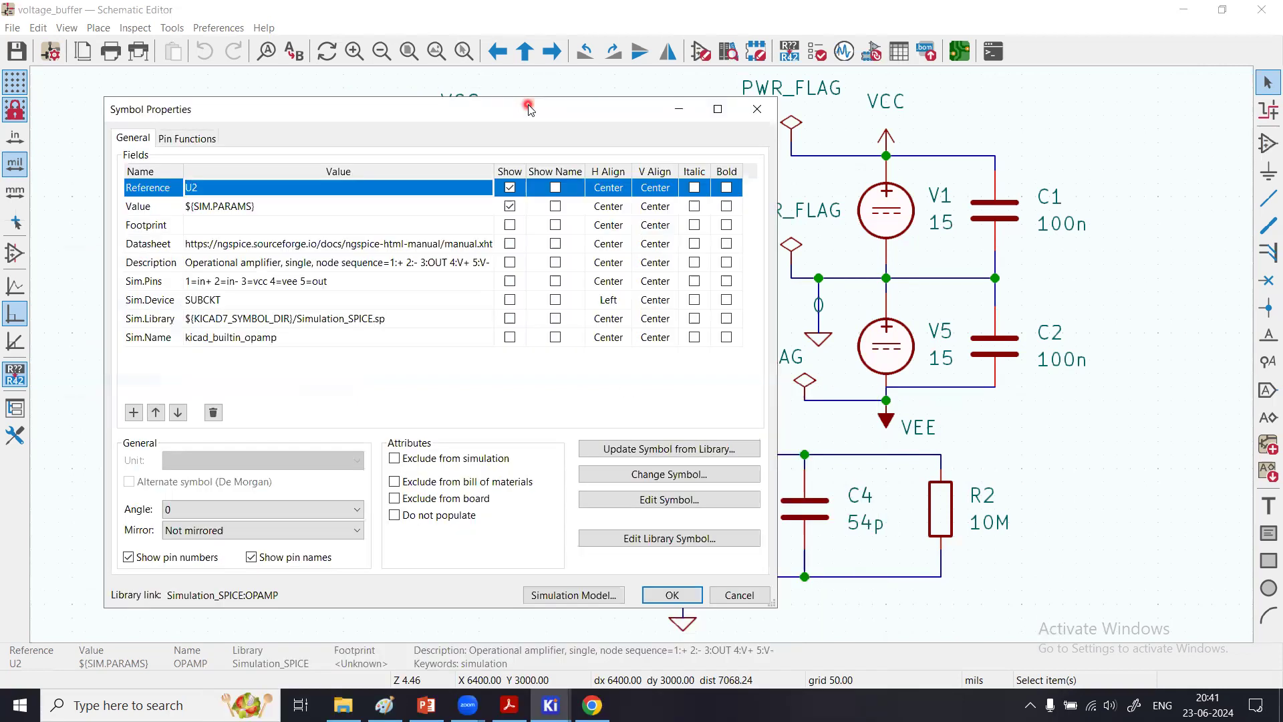
left_click_drag(525, 36, 525, 36)
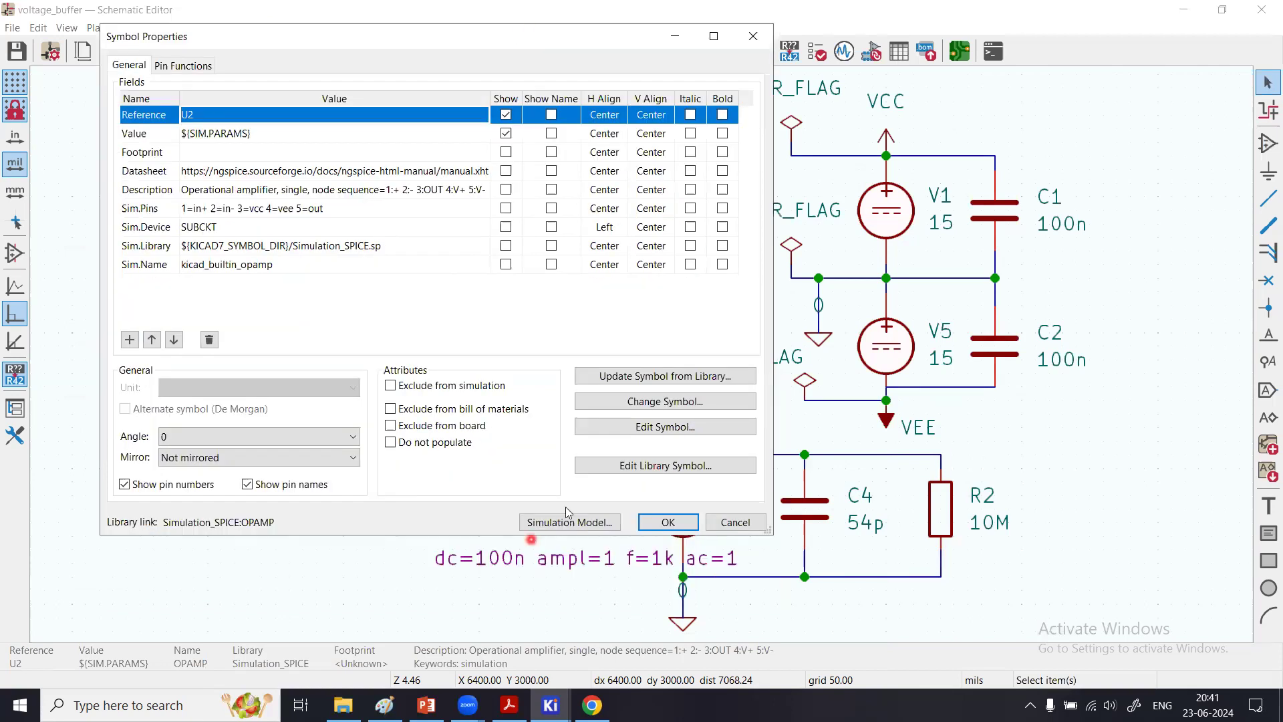
left_click(569, 526)
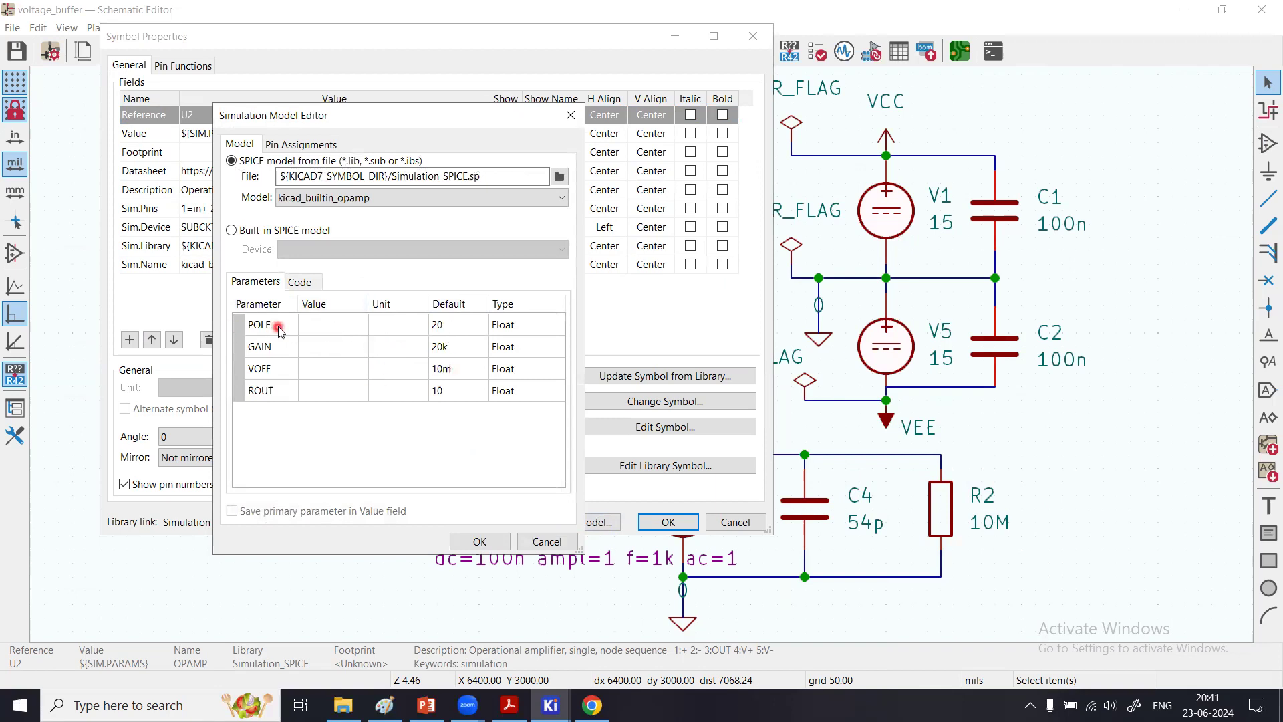
Step: Review the POLE, GAIN and ROUT parameters of U2's simulation model and set the offset voltage VOFF to 1m
left_click(445, 326)
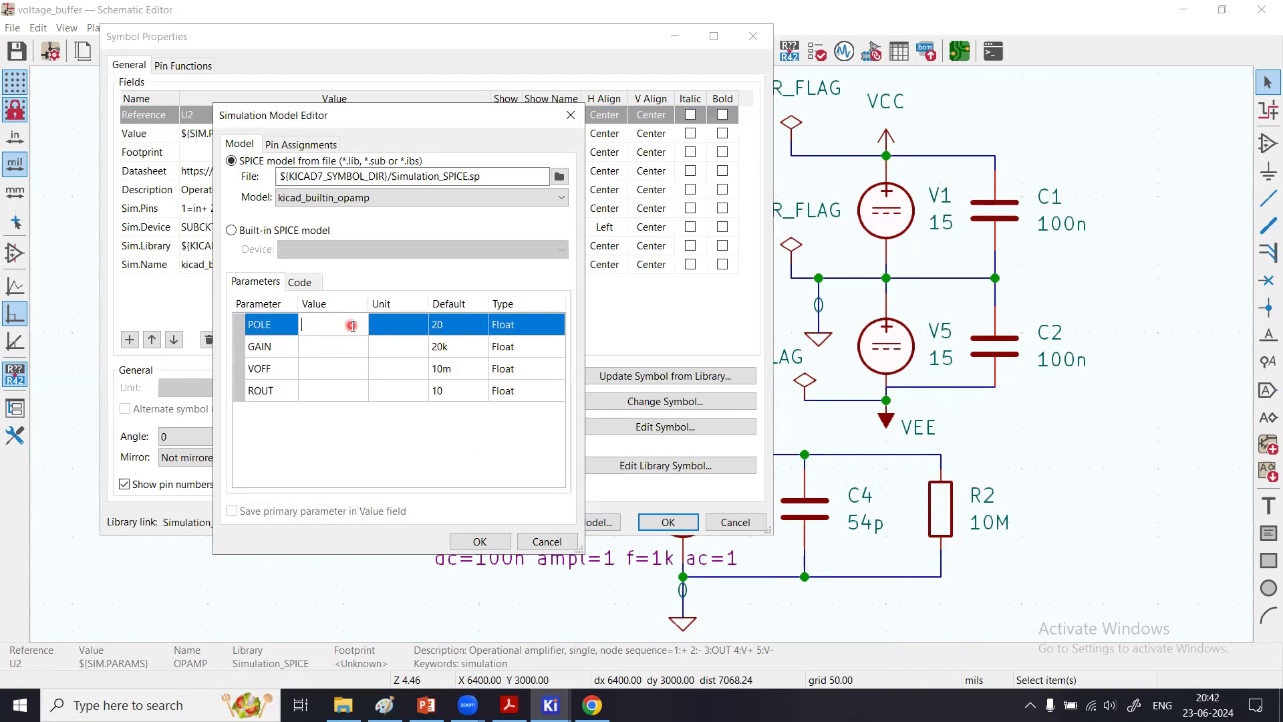
left_click(294, 353)
left_click(444, 349)
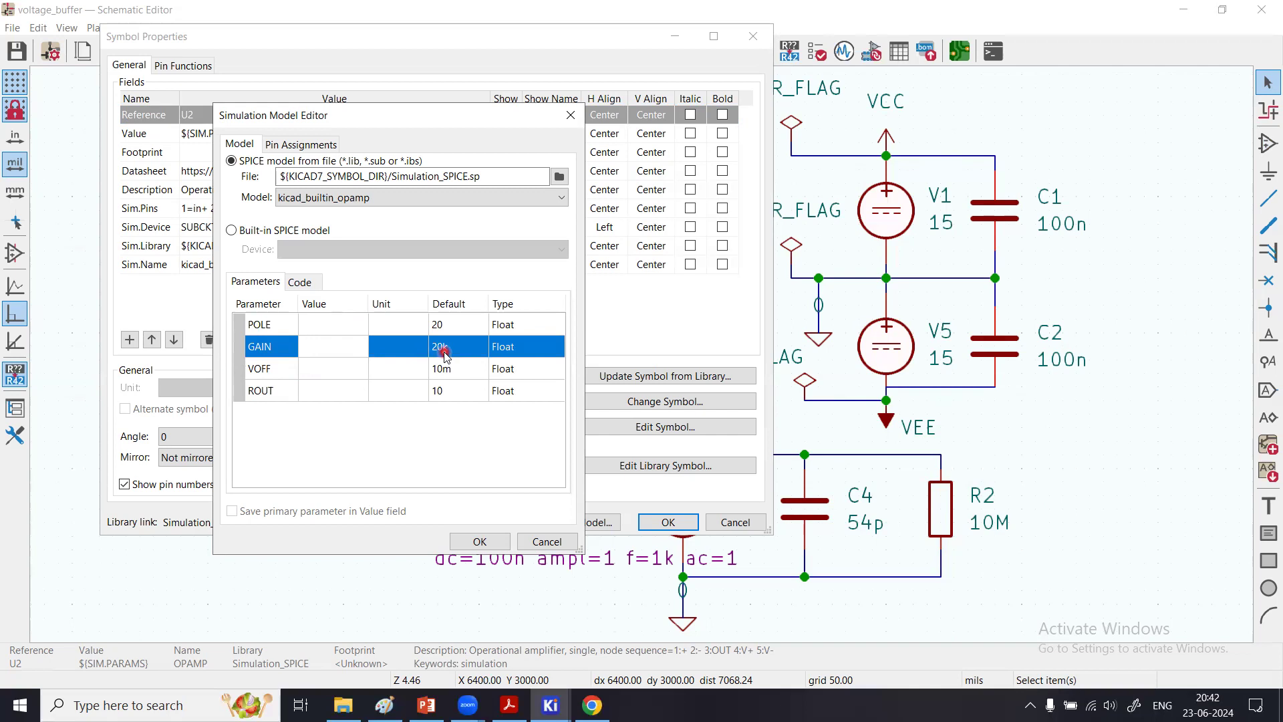
left_click(440, 326)
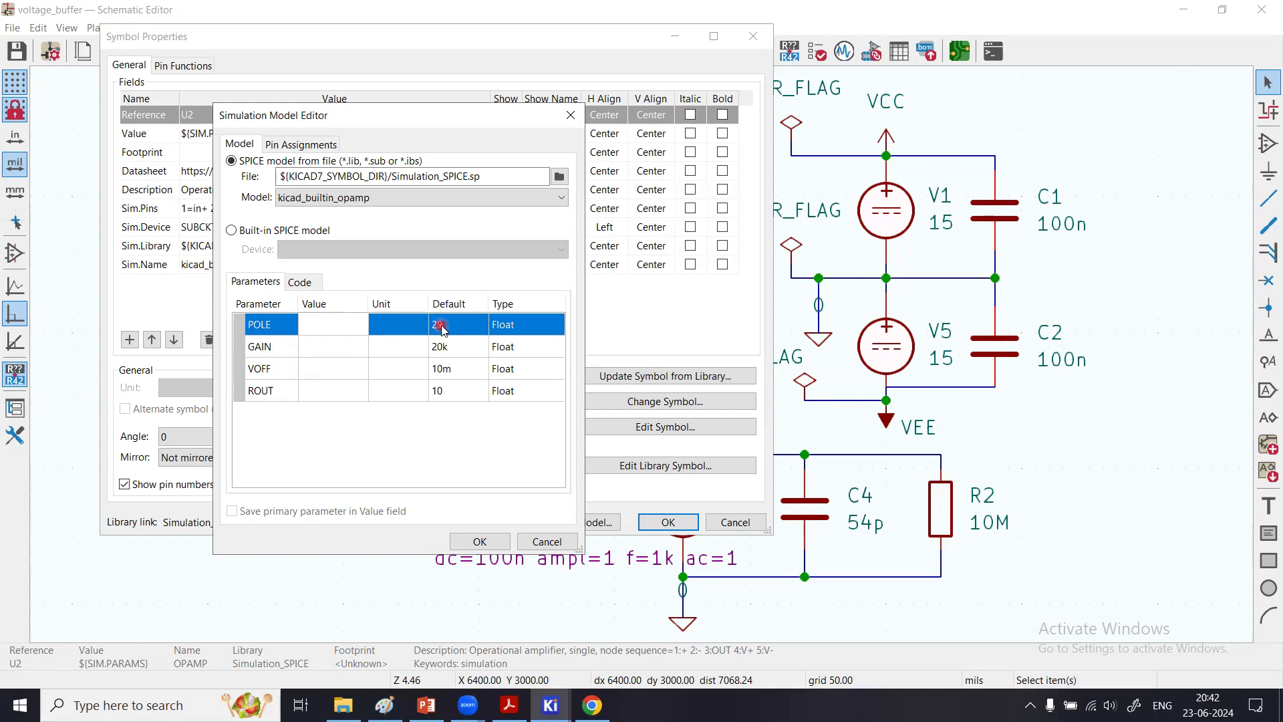
left_click(276, 375)
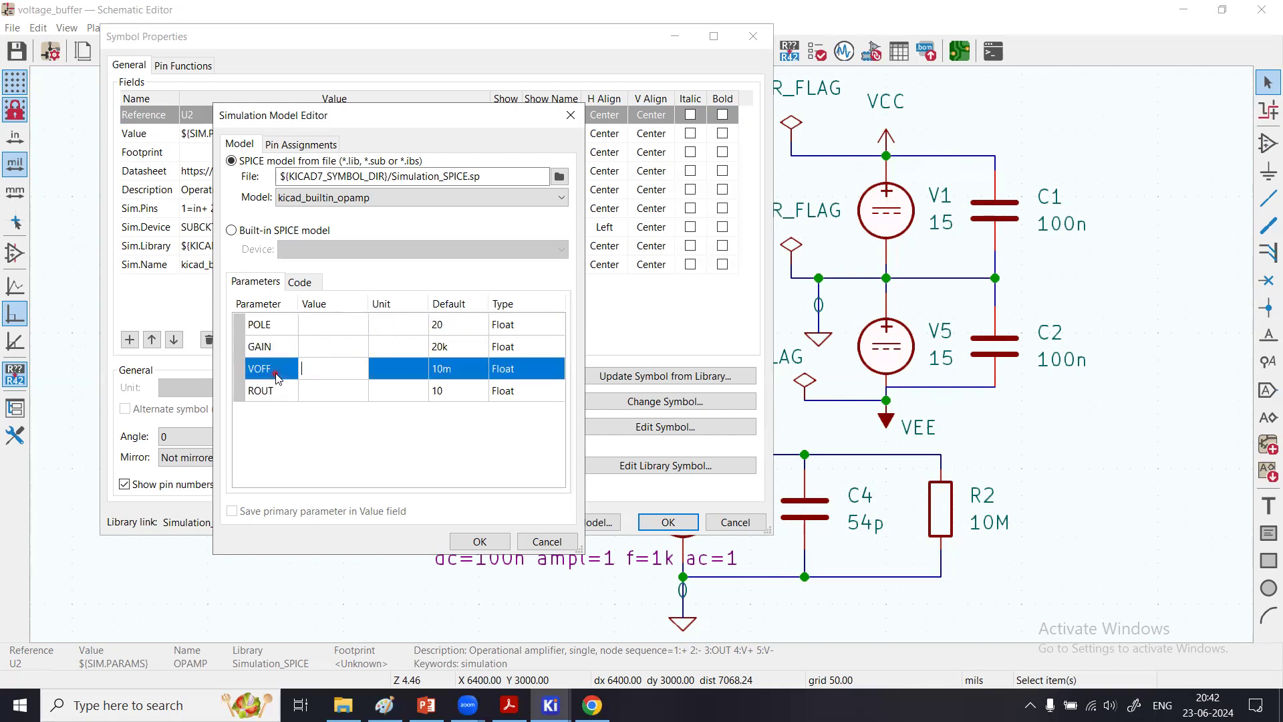
left_click(443, 376)
left_click(456, 369)
left_click(232, 391)
left_click(334, 392)
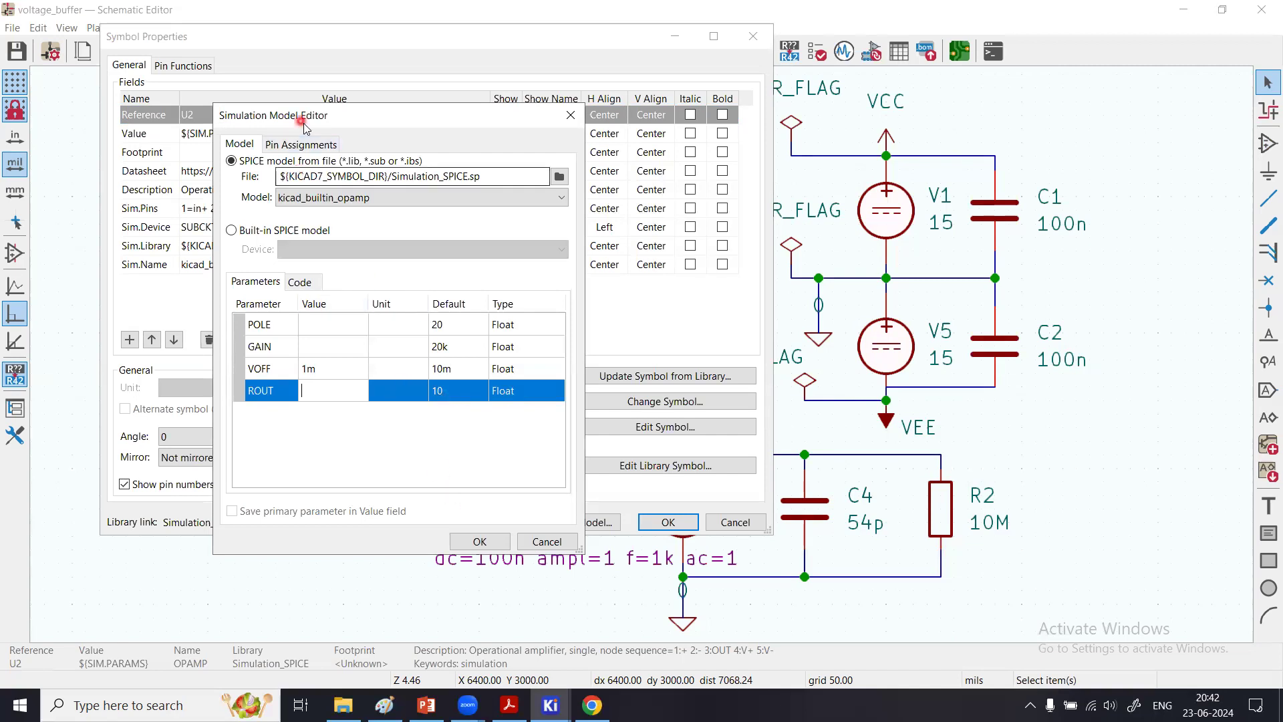
Step: Examine how the op-amp's symbol pins are assigned to the simulation model pins
left_click(303, 144)
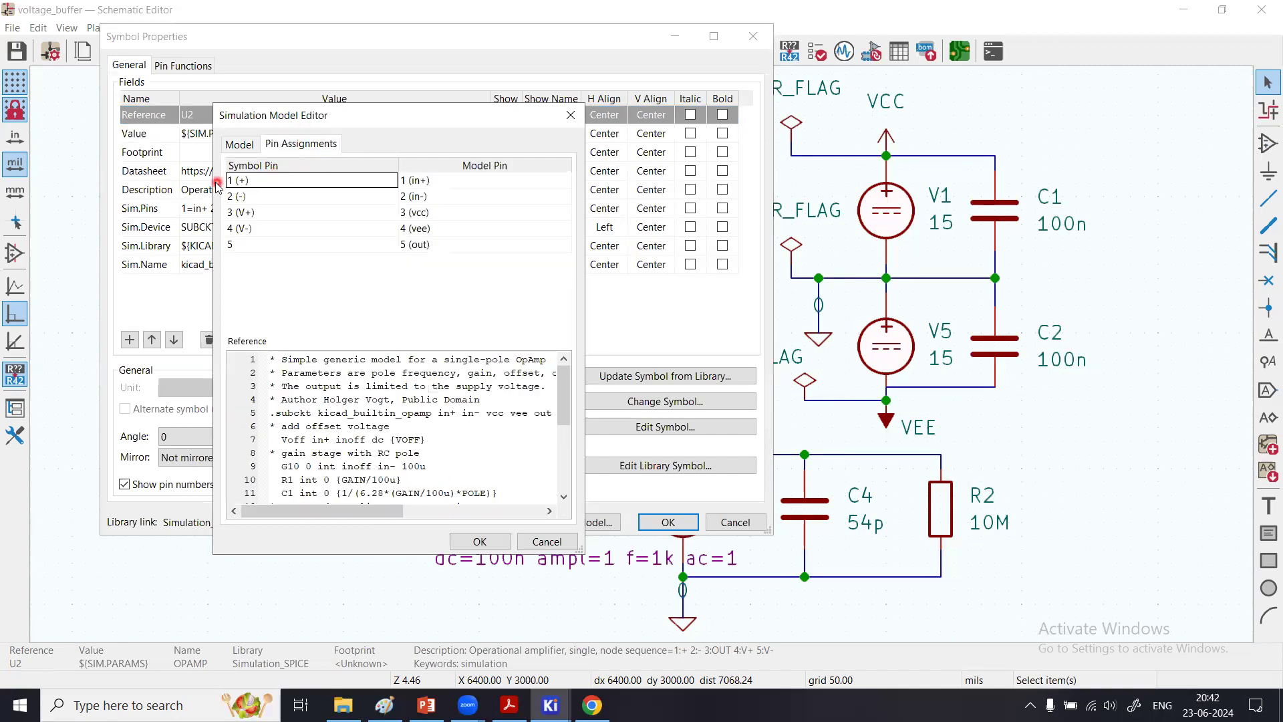
left_click(245, 182)
left_click(267, 180)
left_click(312, 179)
left_click(428, 175)
left_click(239, 235)
left_click(269, 177)
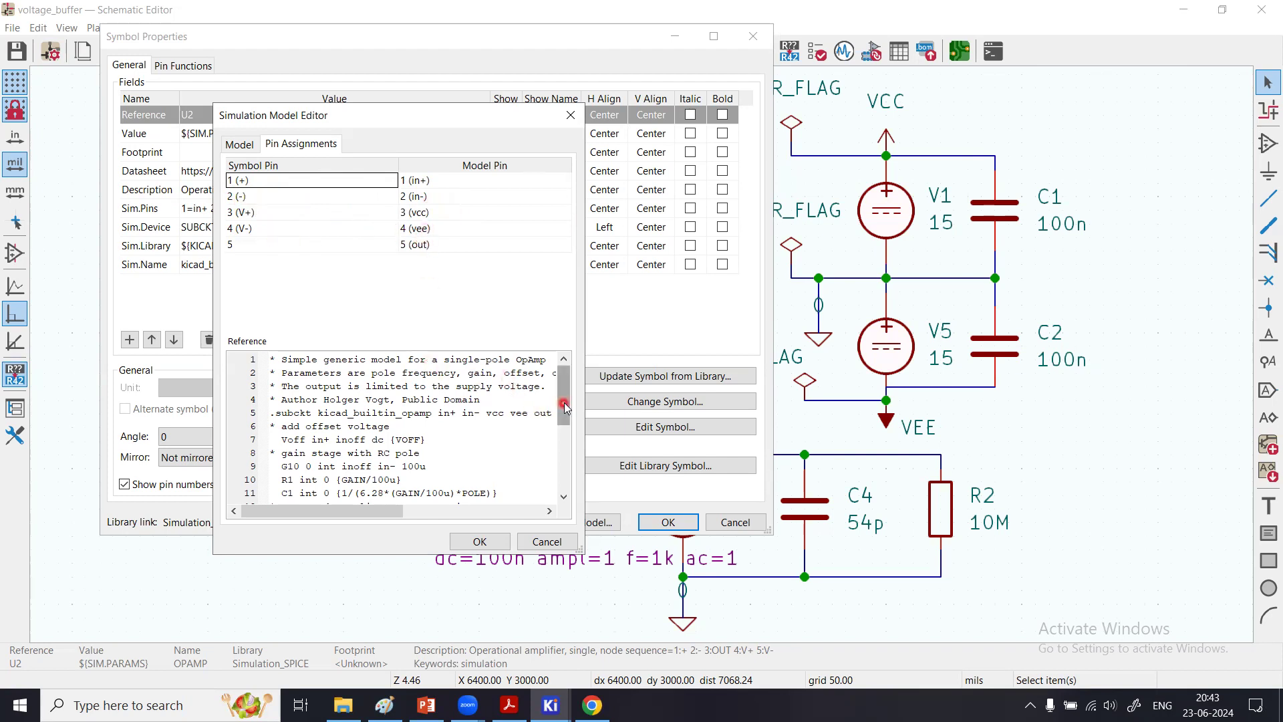
Step: Read the op-amp subcircuit's reference code through to its end and accept the simulation model settings
left_click_drag(565, 406, 566, 377)
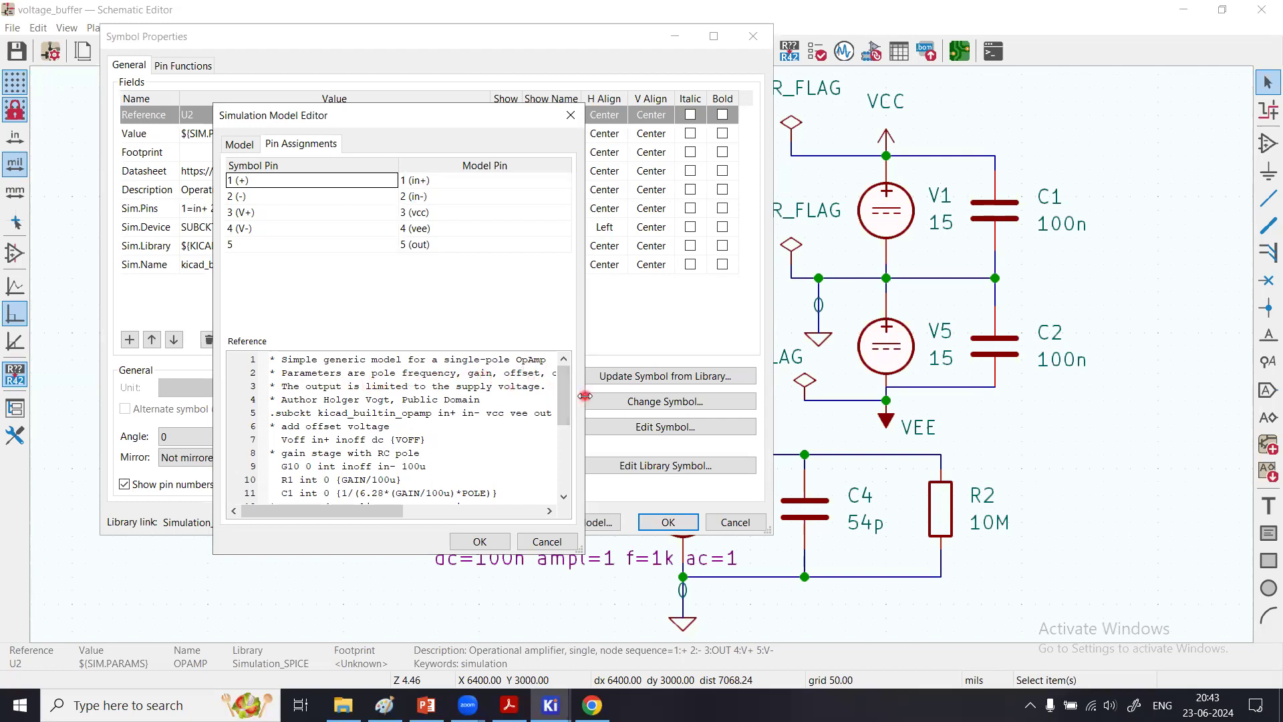
left_click_drag(585, 395, 727, 400)
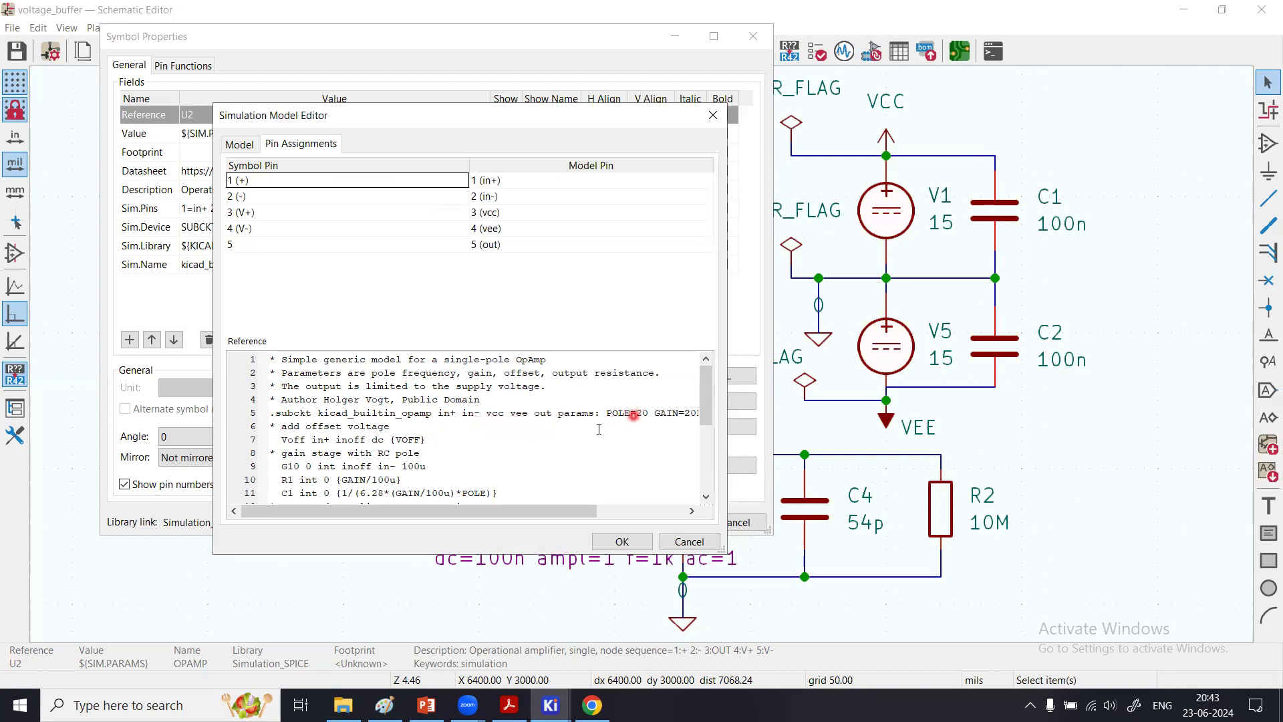
left_click_drag(581, 511, 685, 517)
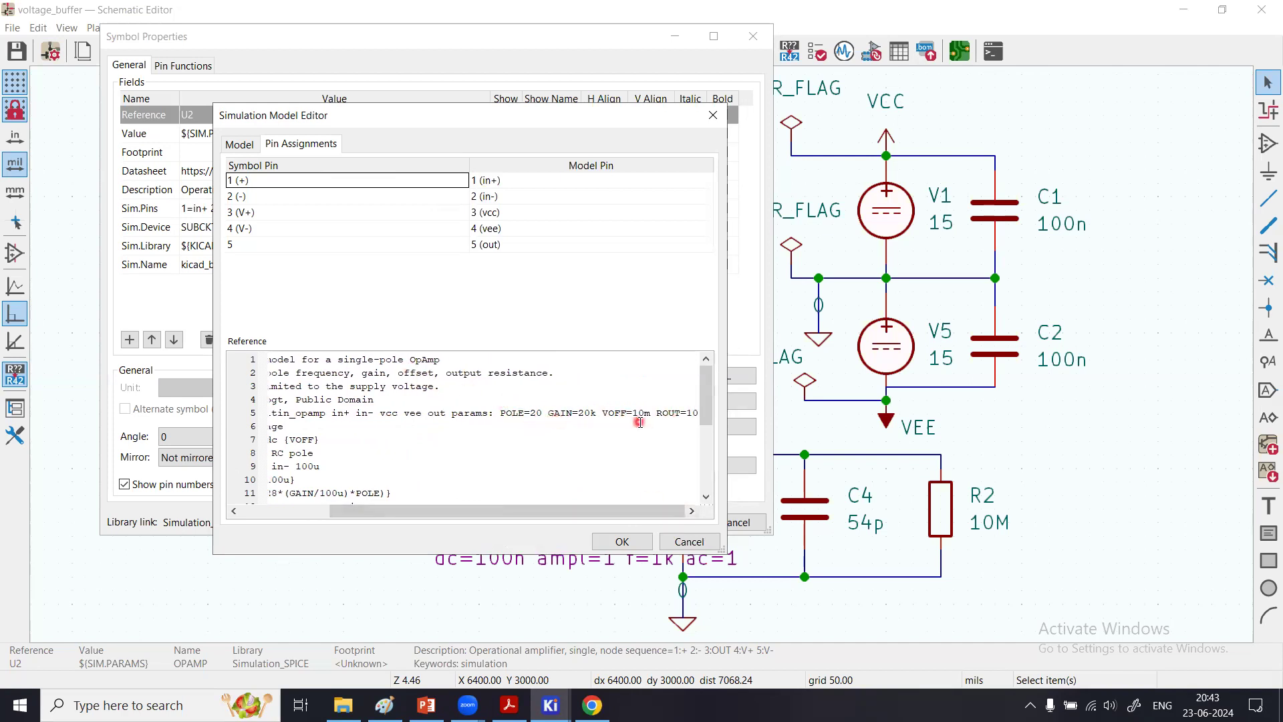
left_click_drag(602, 523, 516, 528)
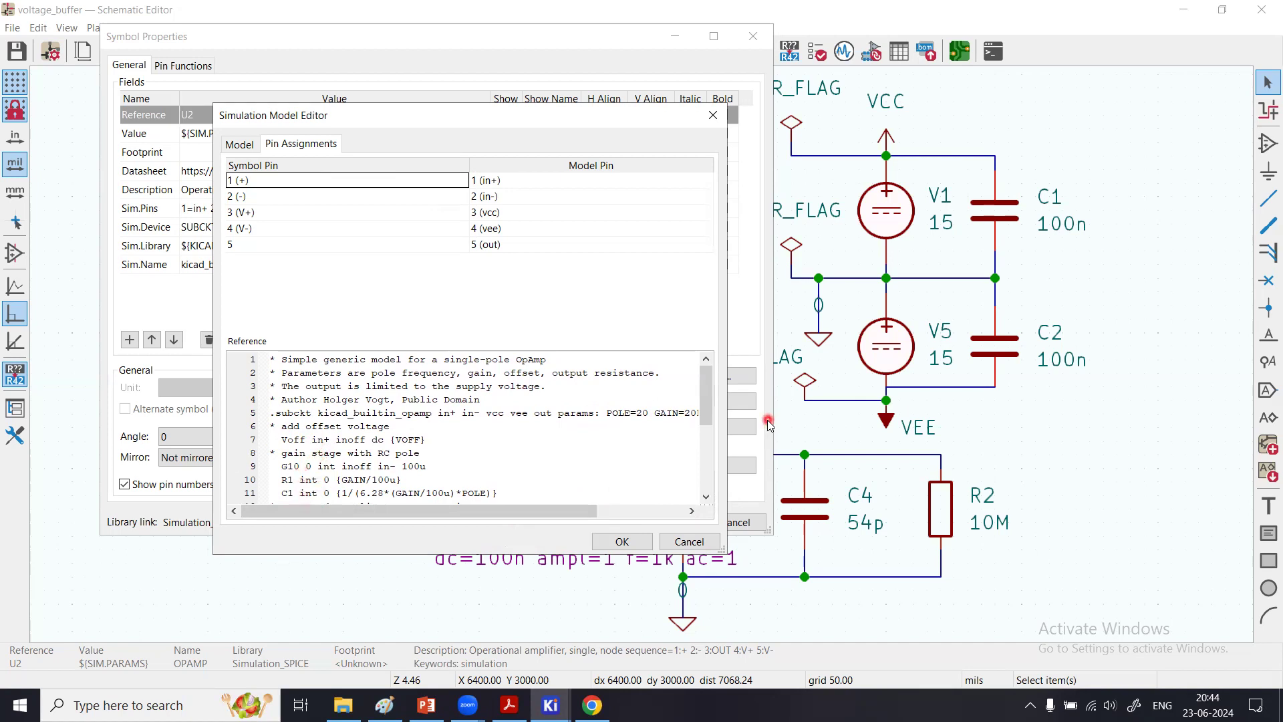
left_click_drag(706, 396, 707, 423)
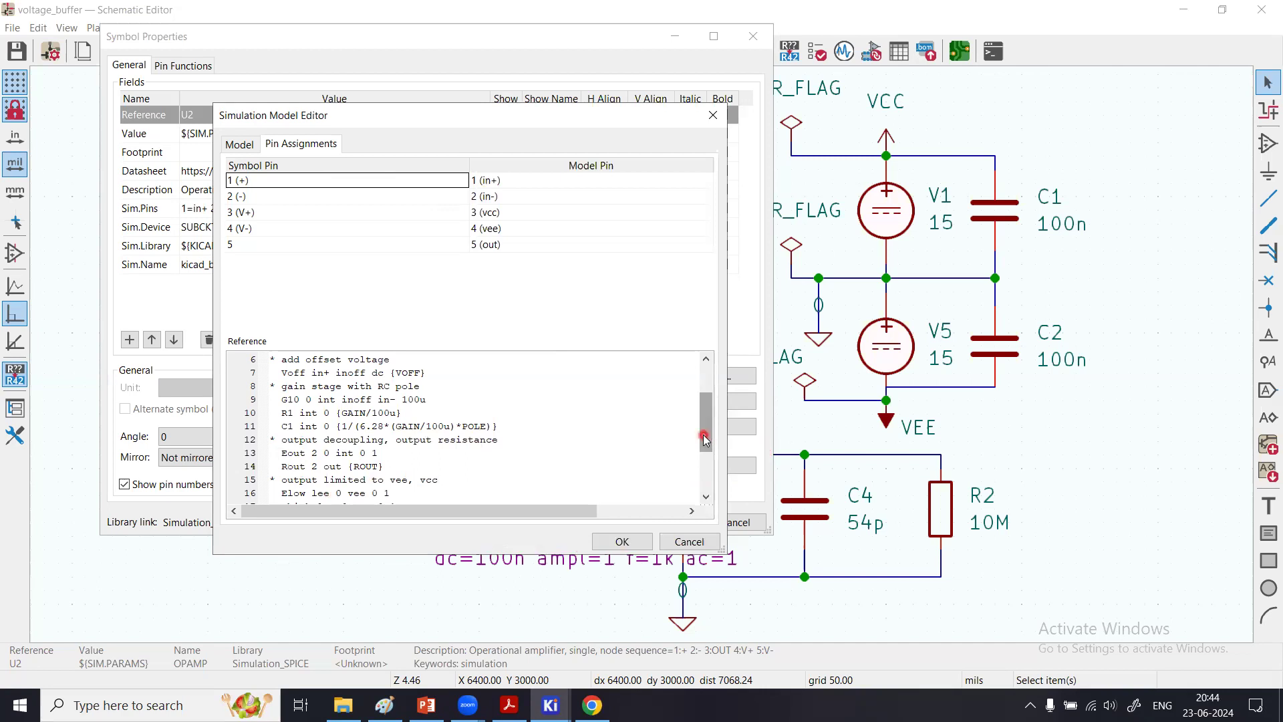
left_click_drag(705, 439, 705, 478)
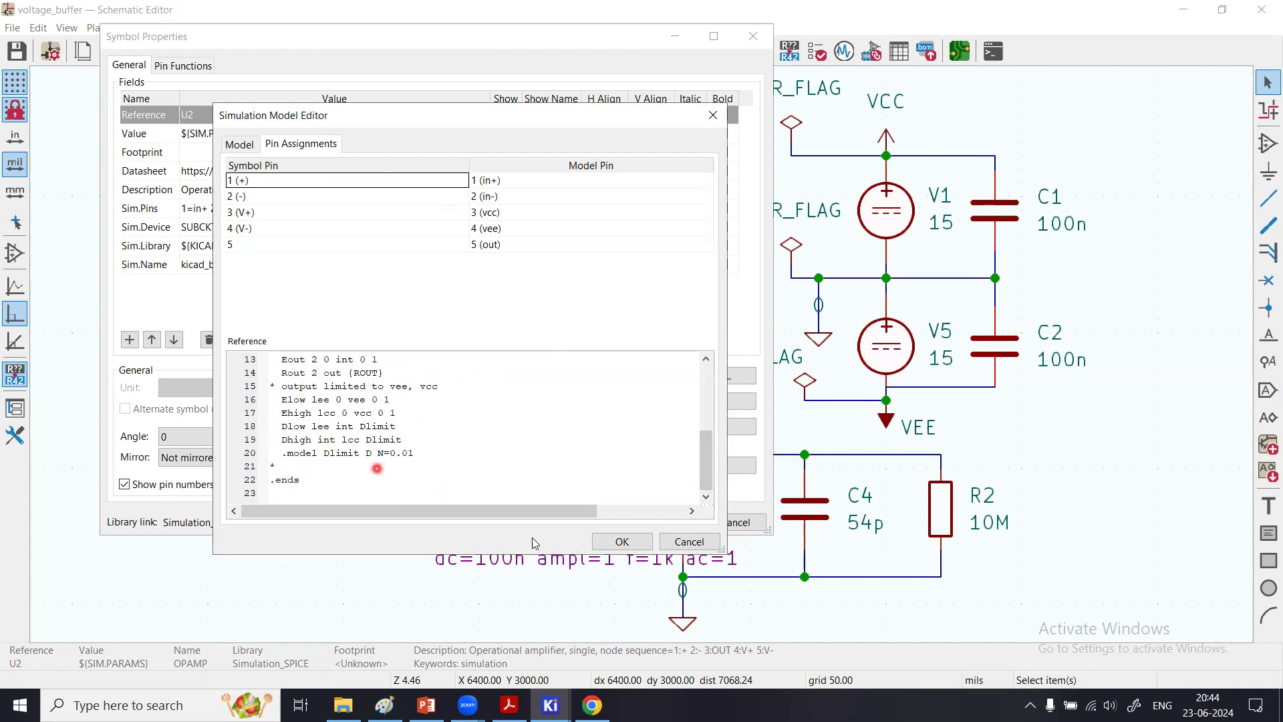
left_click(622, 542)
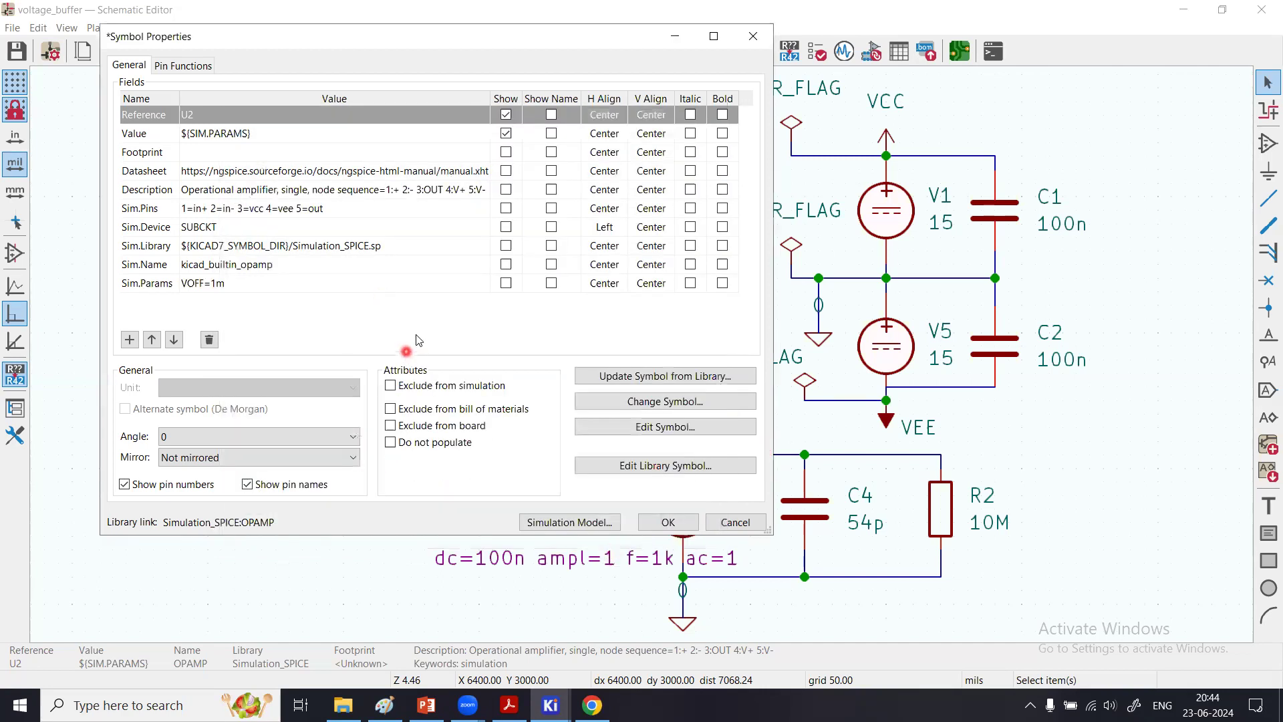
Step: Check U2's pin functions, then recheck its simulation model parameters, the available models and the pin assignments
left_click(186, 66)
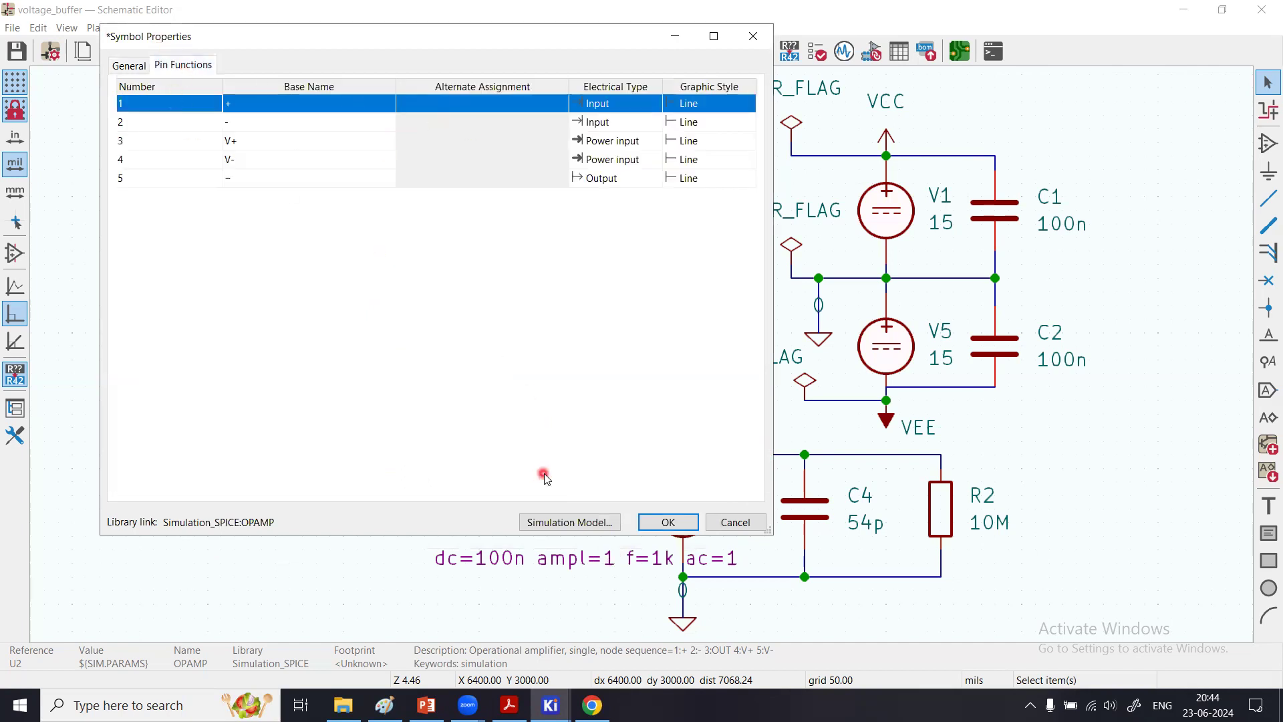
left_click(545, 522)
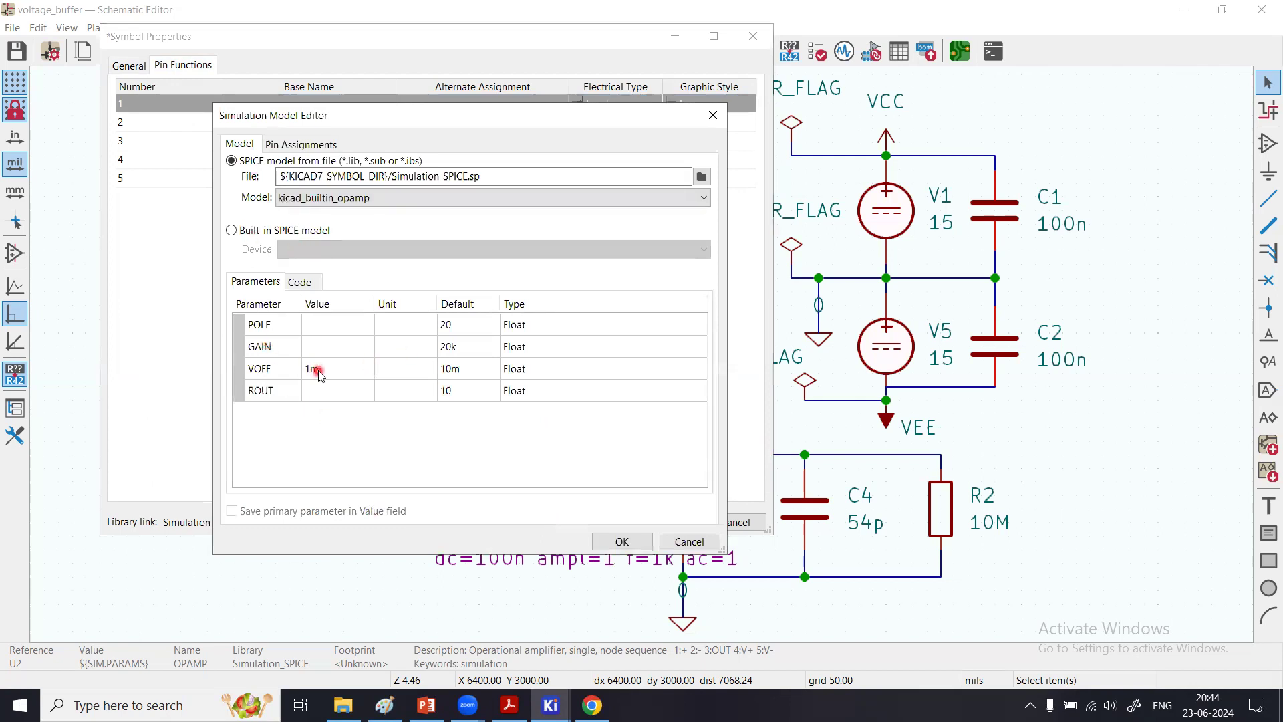
left_click(326, 329)
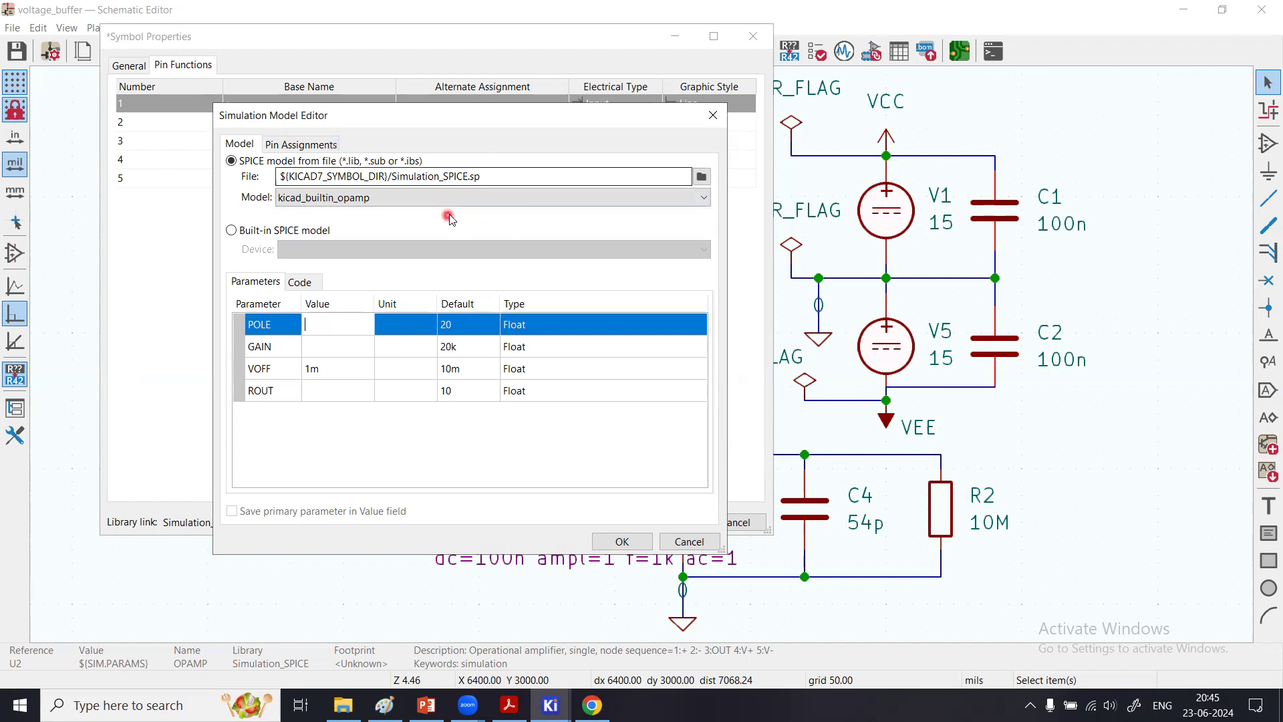
left_click(466, 200)
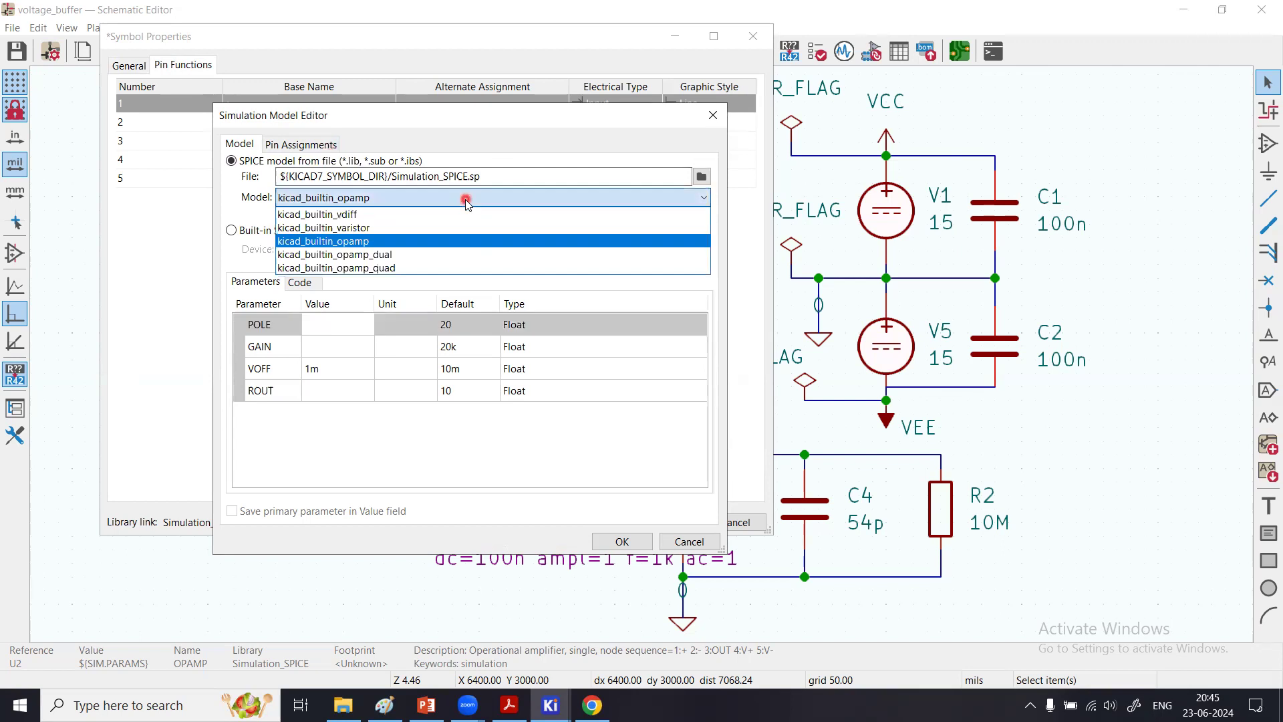
left_click(466, 200)
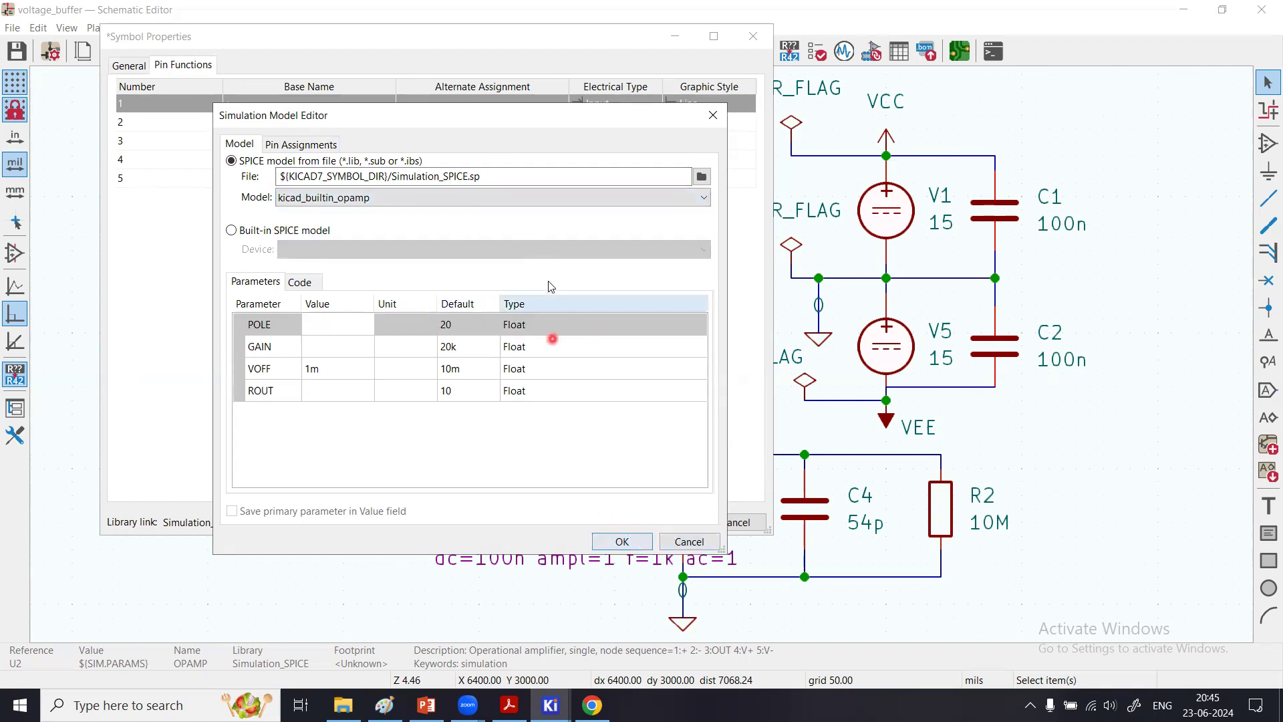
left_click(280, 143)
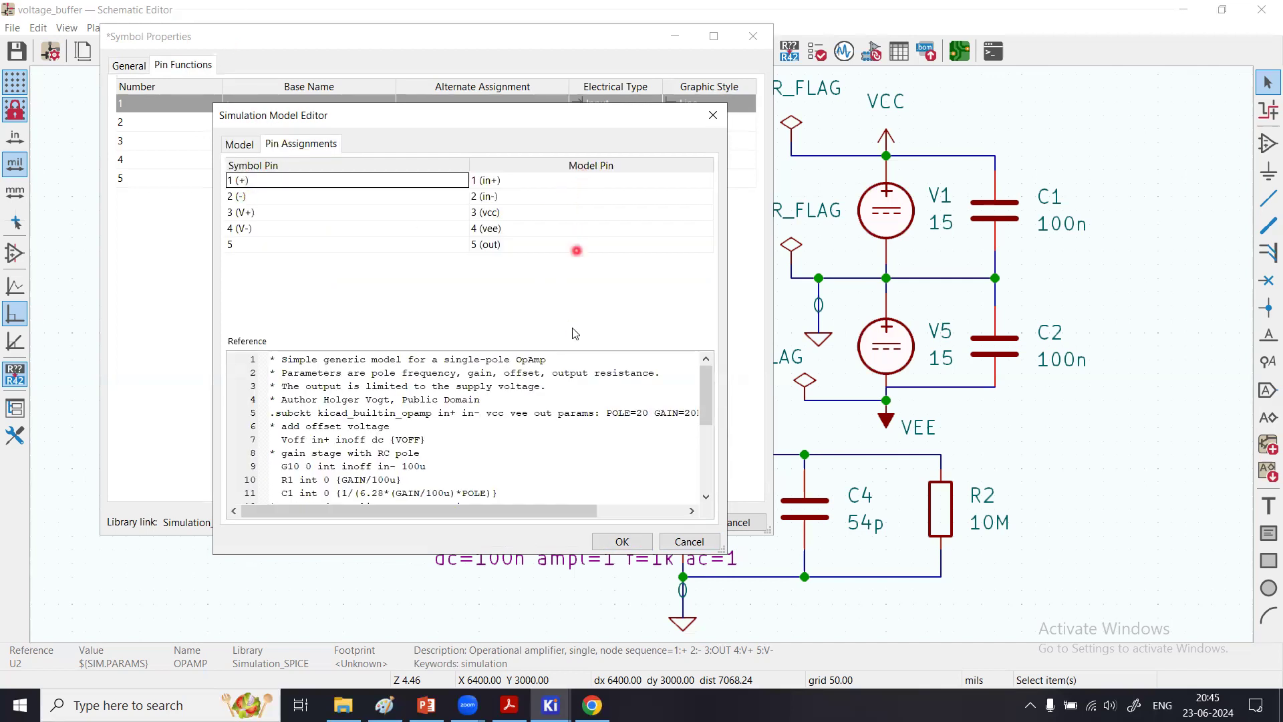
Step: Accept the simulation model and apply the symbol properties to U2, leaving the symbol deselected
left_click(610, 552)
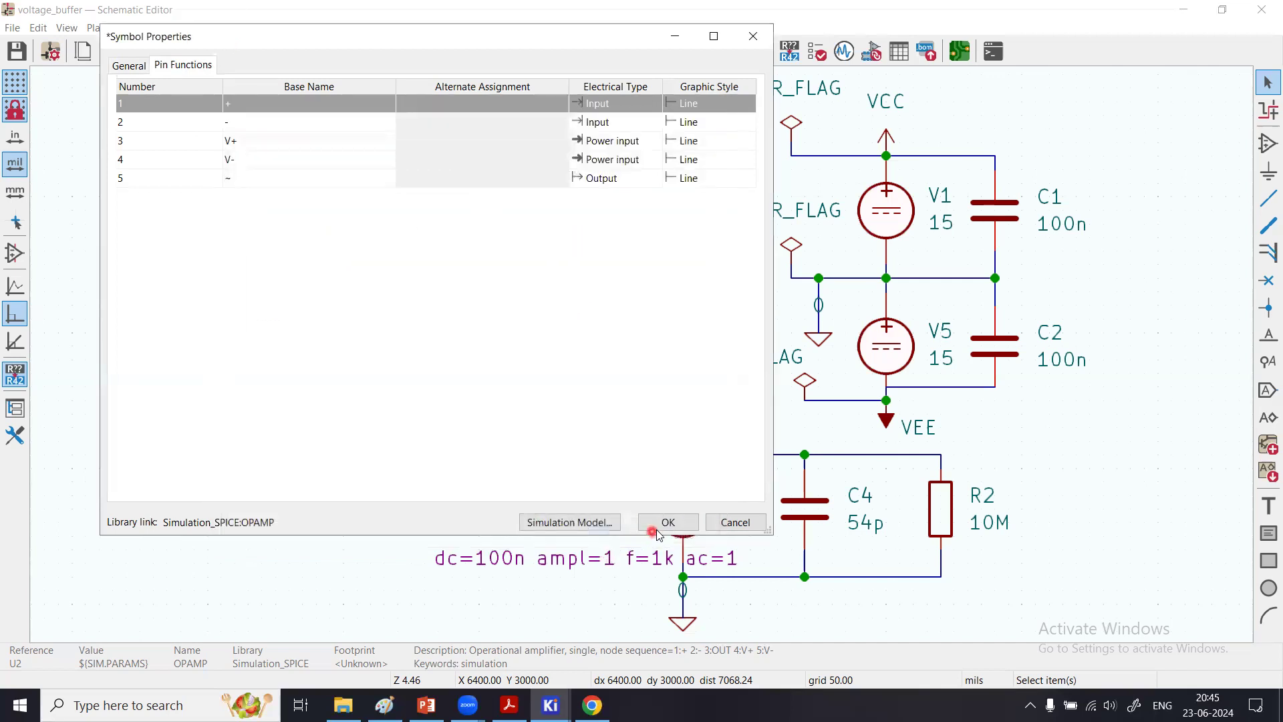
left_click(641, 526)
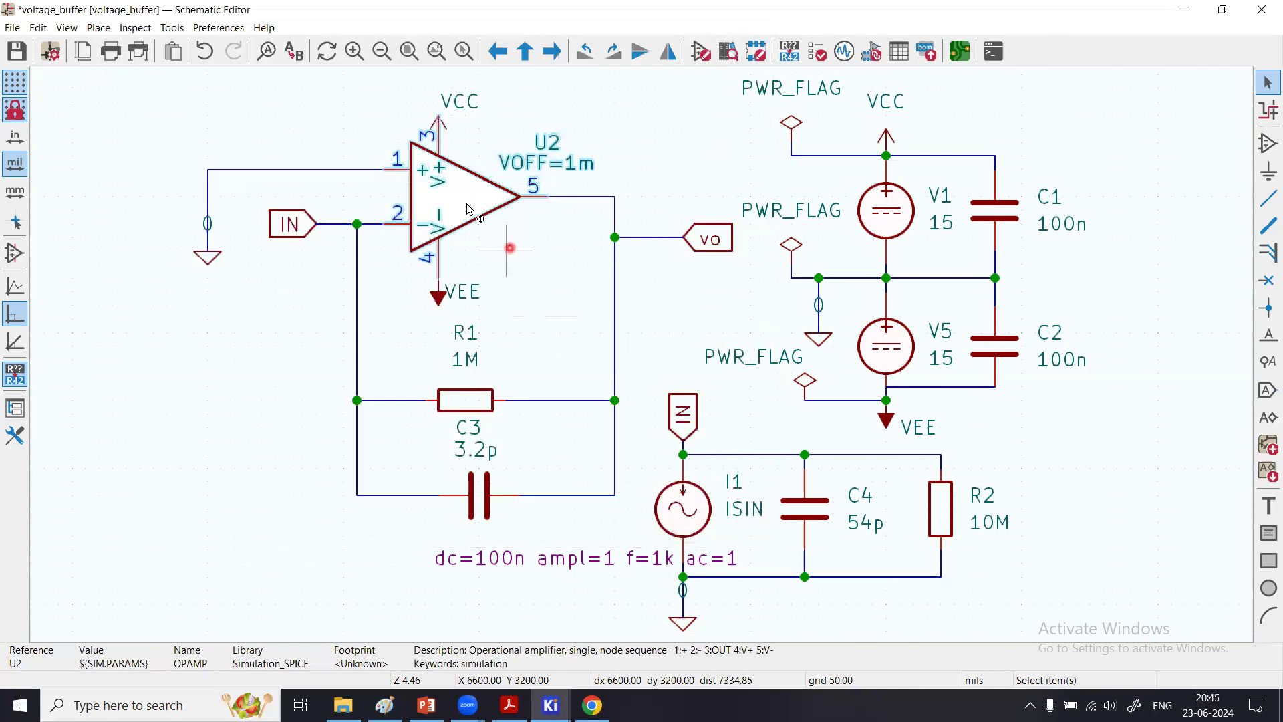
key("Escape")
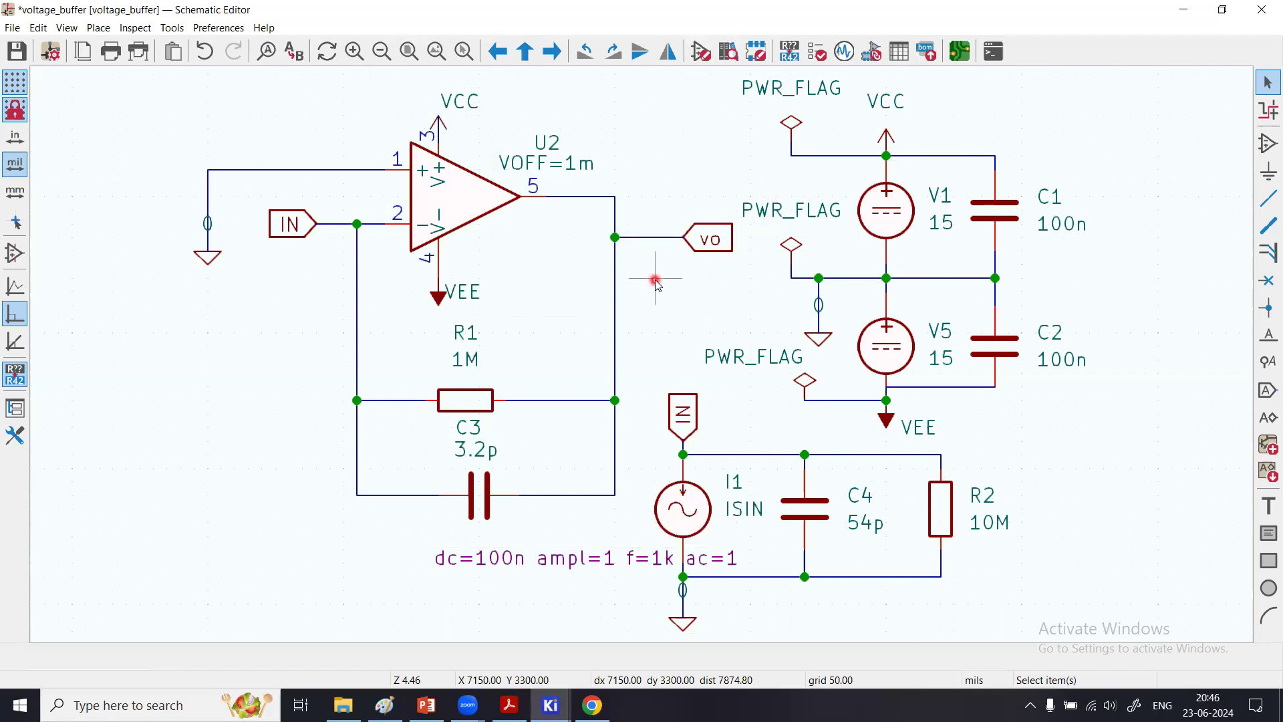
Step: Save the voltage_buffer schematic and run the electrical rules check on it
left_click(18, 53)
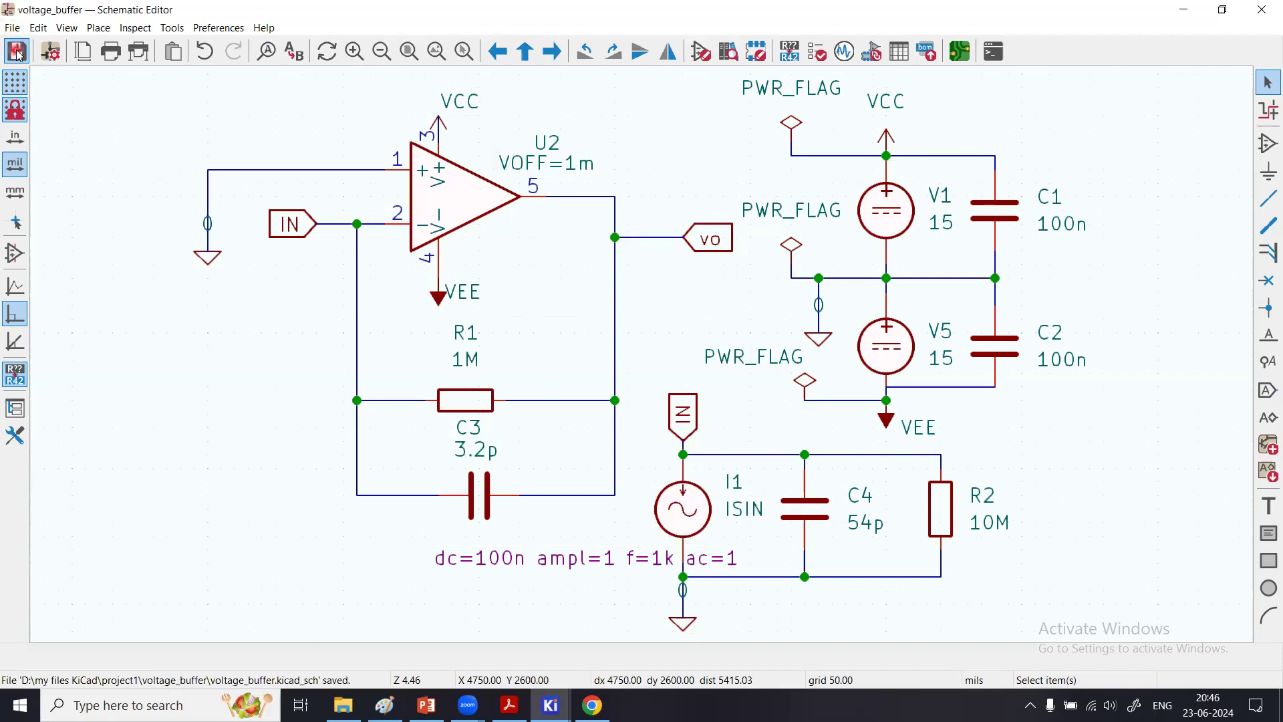
left_click(812, 58)
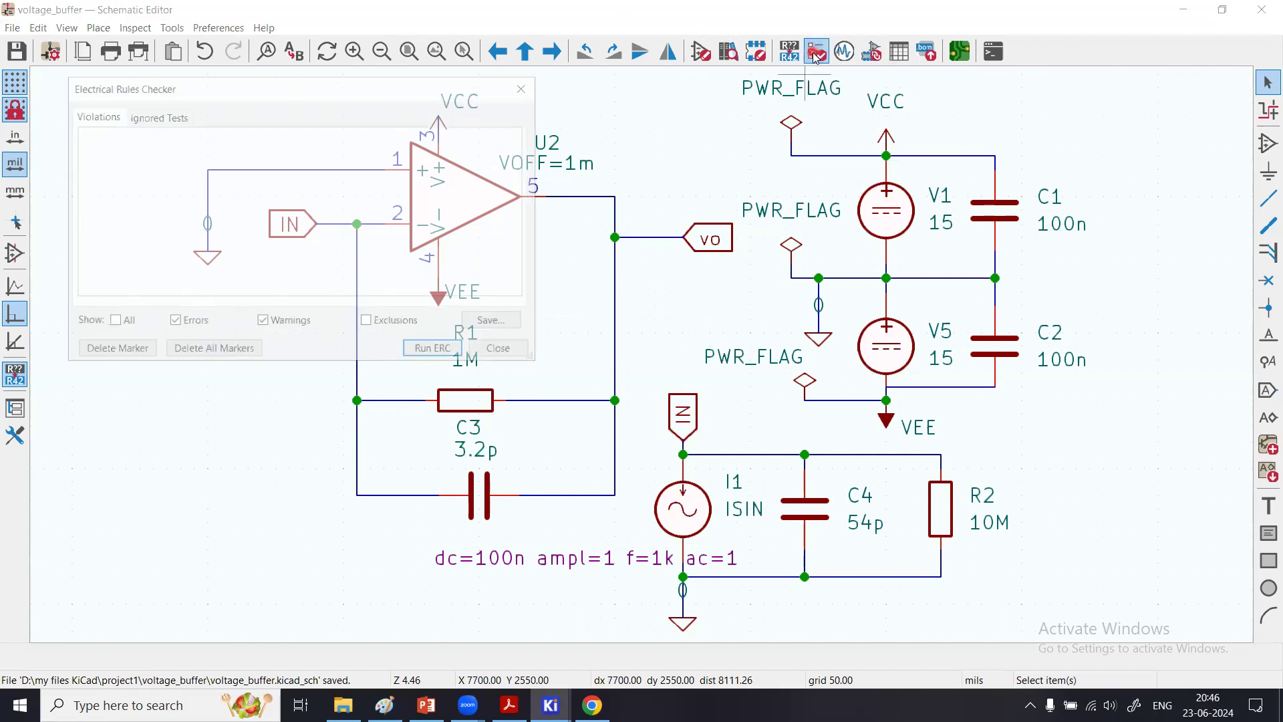
left_click(463, 351)
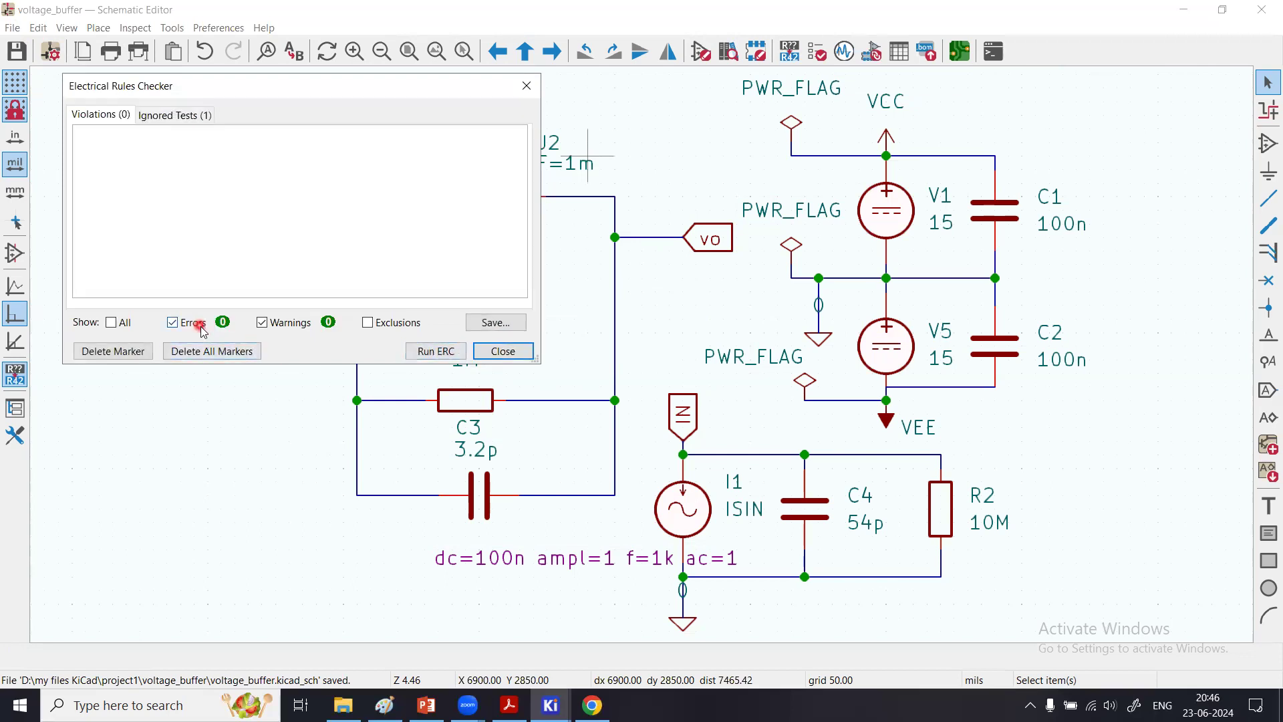
left_click(501, 353)
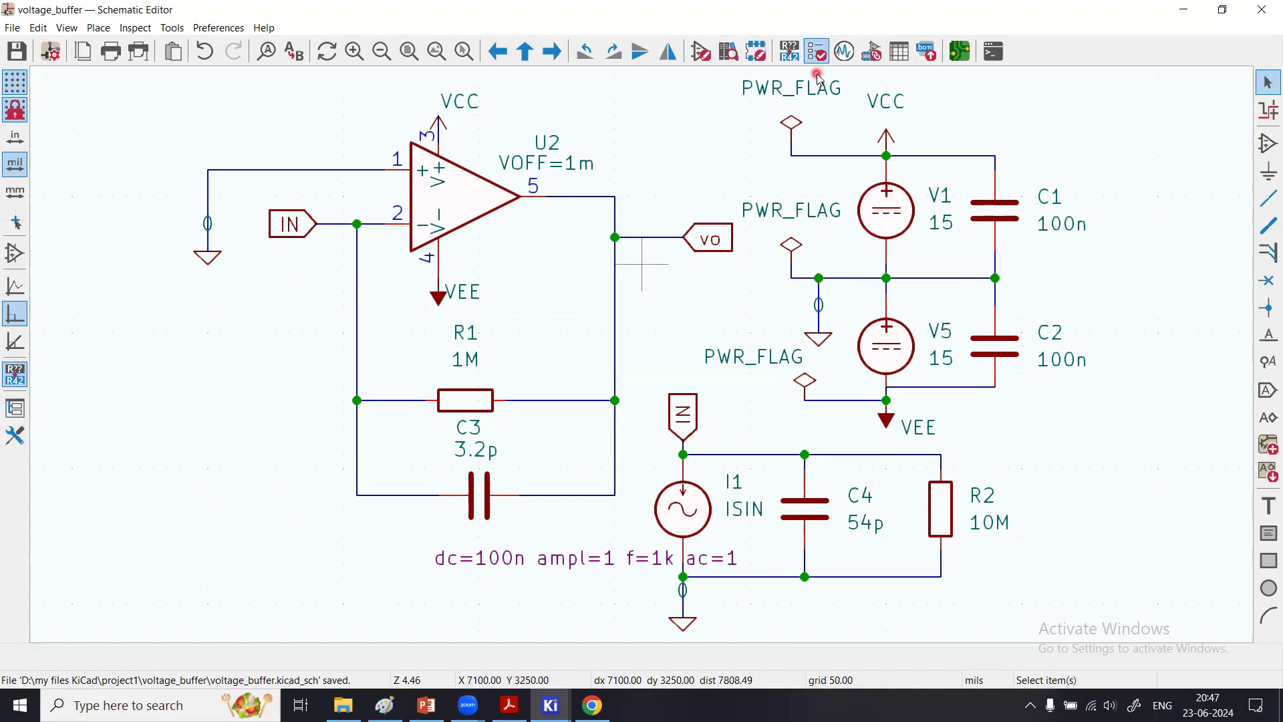
Step: In the SPICE simulator, replace the existing DC analysis with a DC Operating Point (OP) analysis and run it
left_click(844, 52)
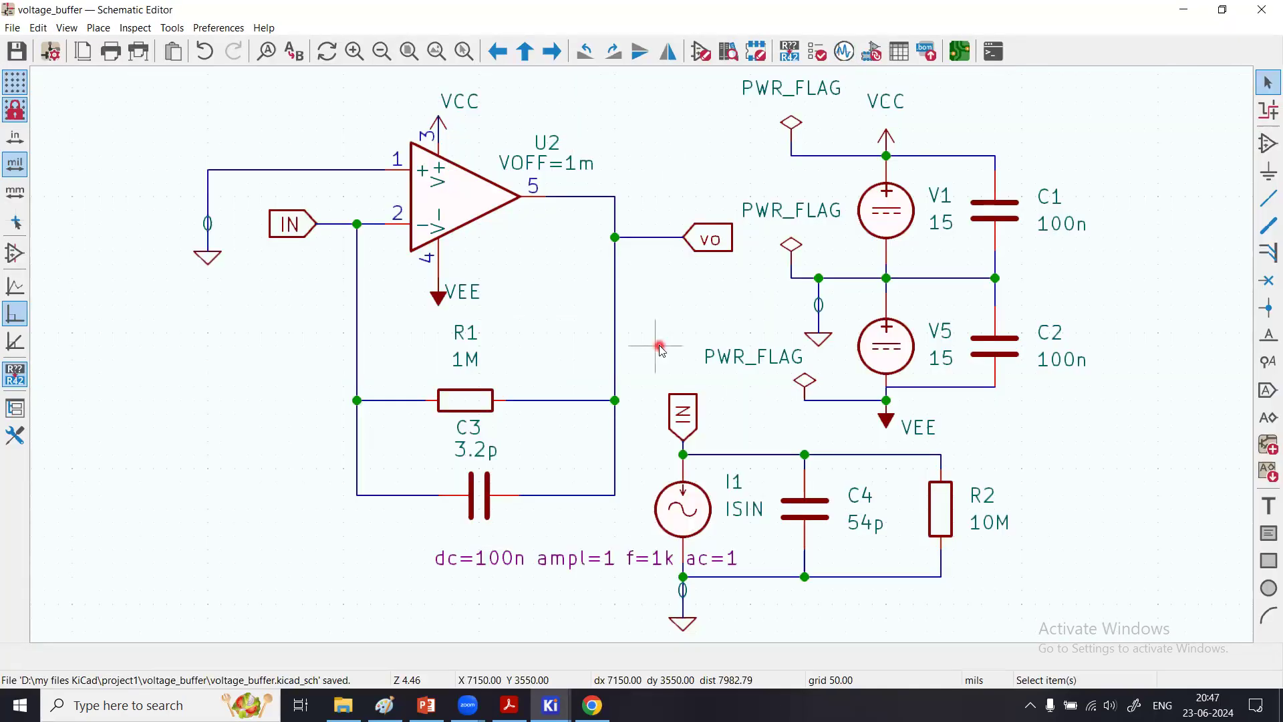
left_click(856, 58)
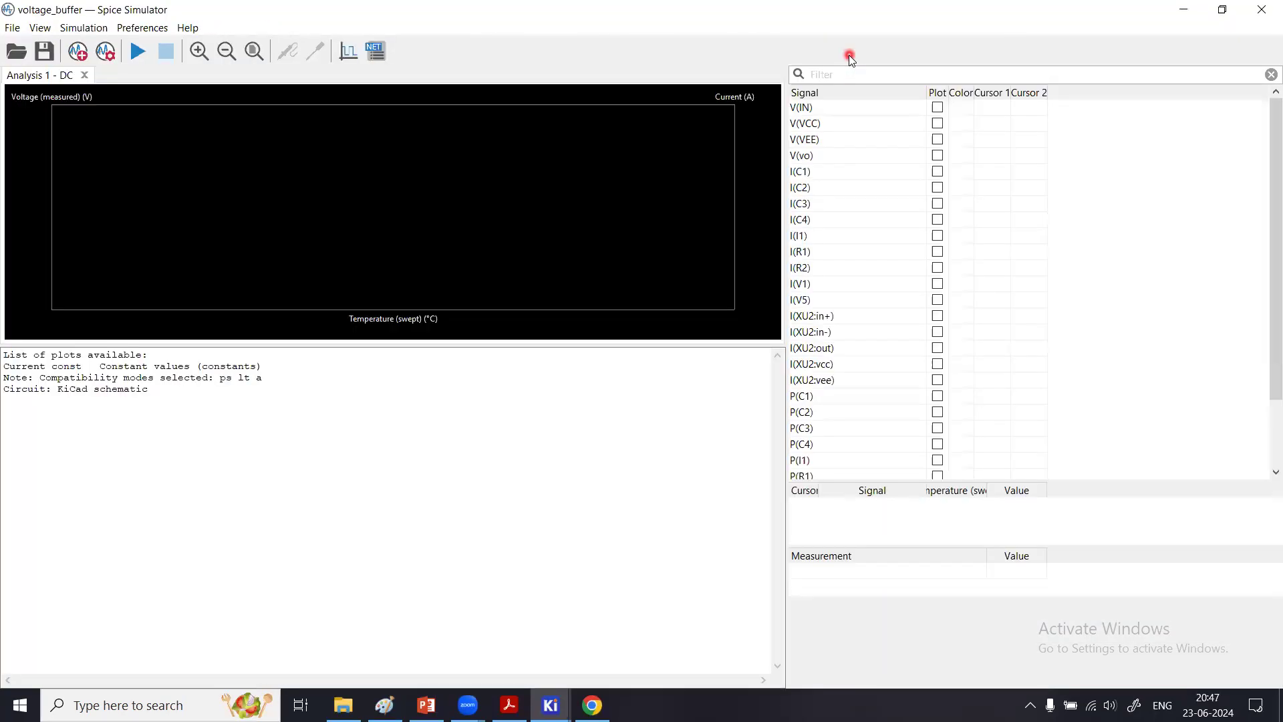
left_click(85, 75)
left_click(77, 51)
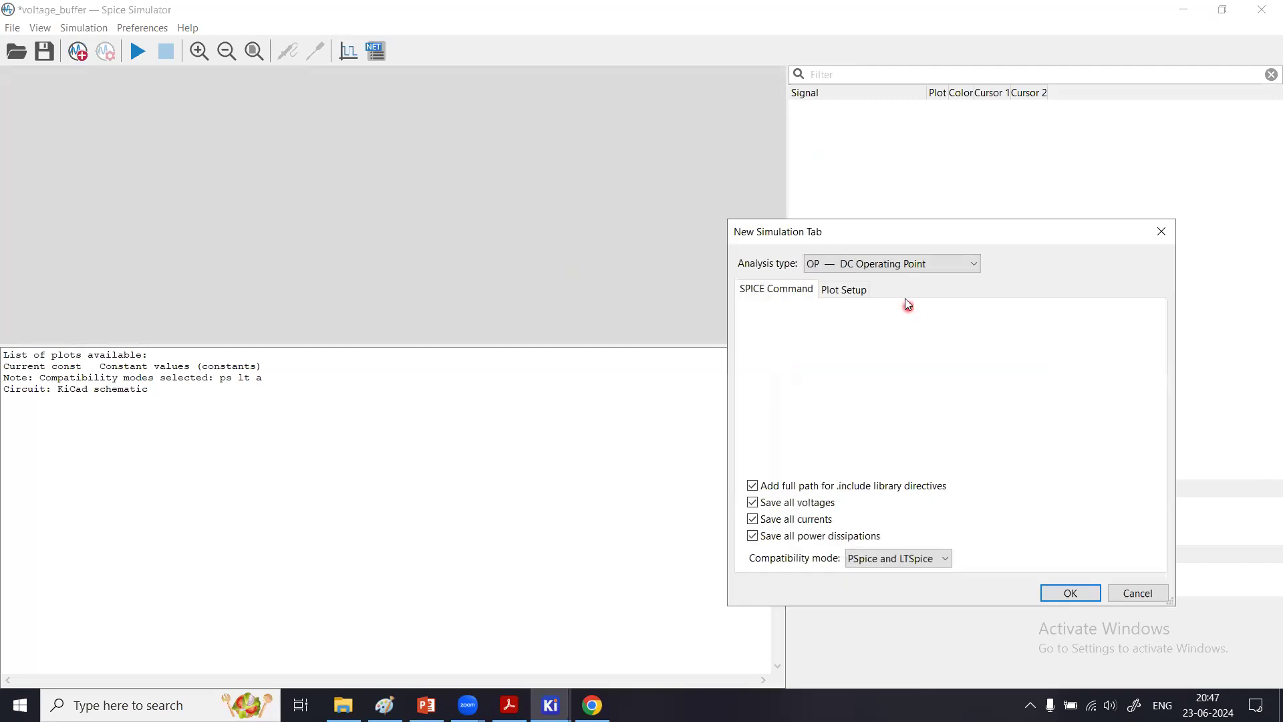
left_click(877, 266)
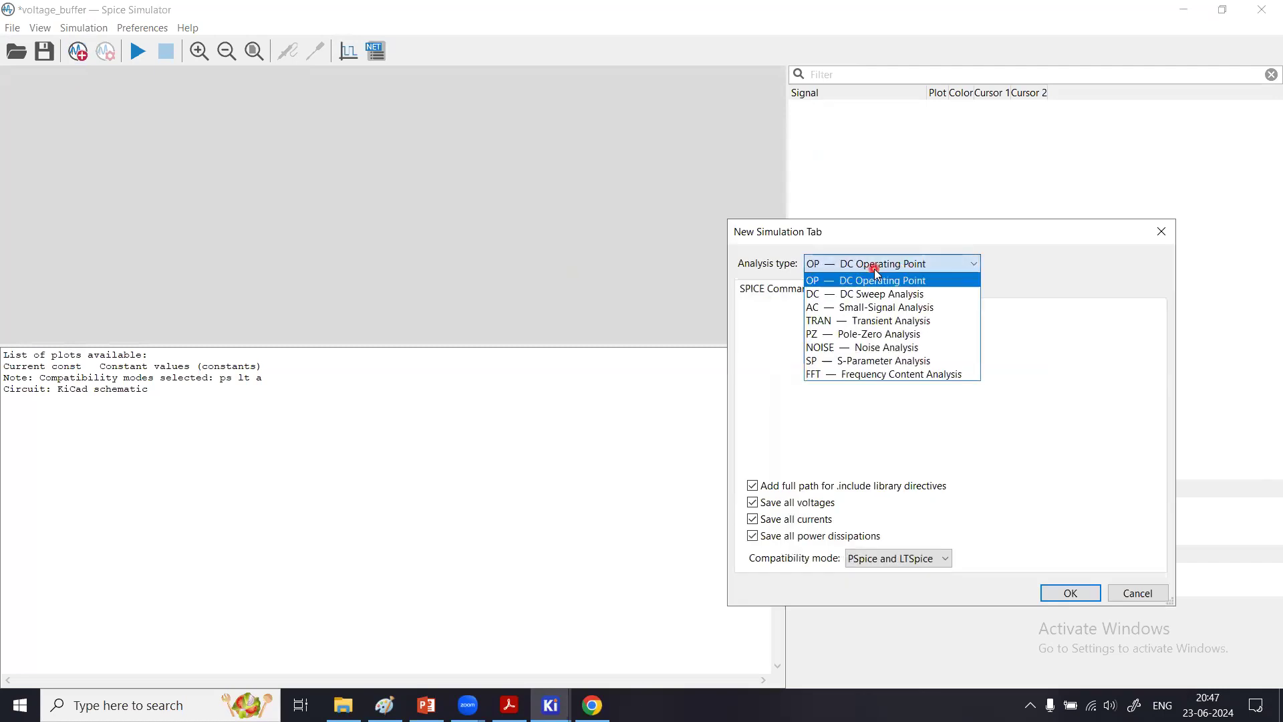
left_click(876, 275)
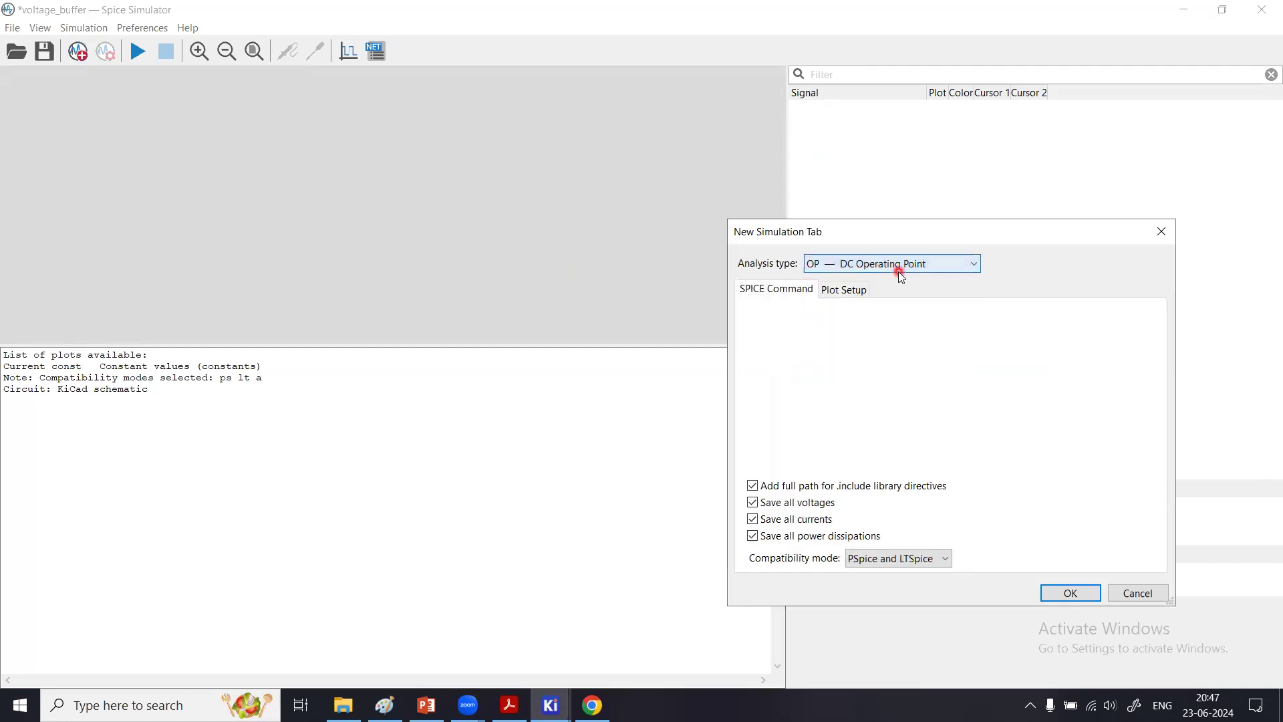
left_click(1072, 594)
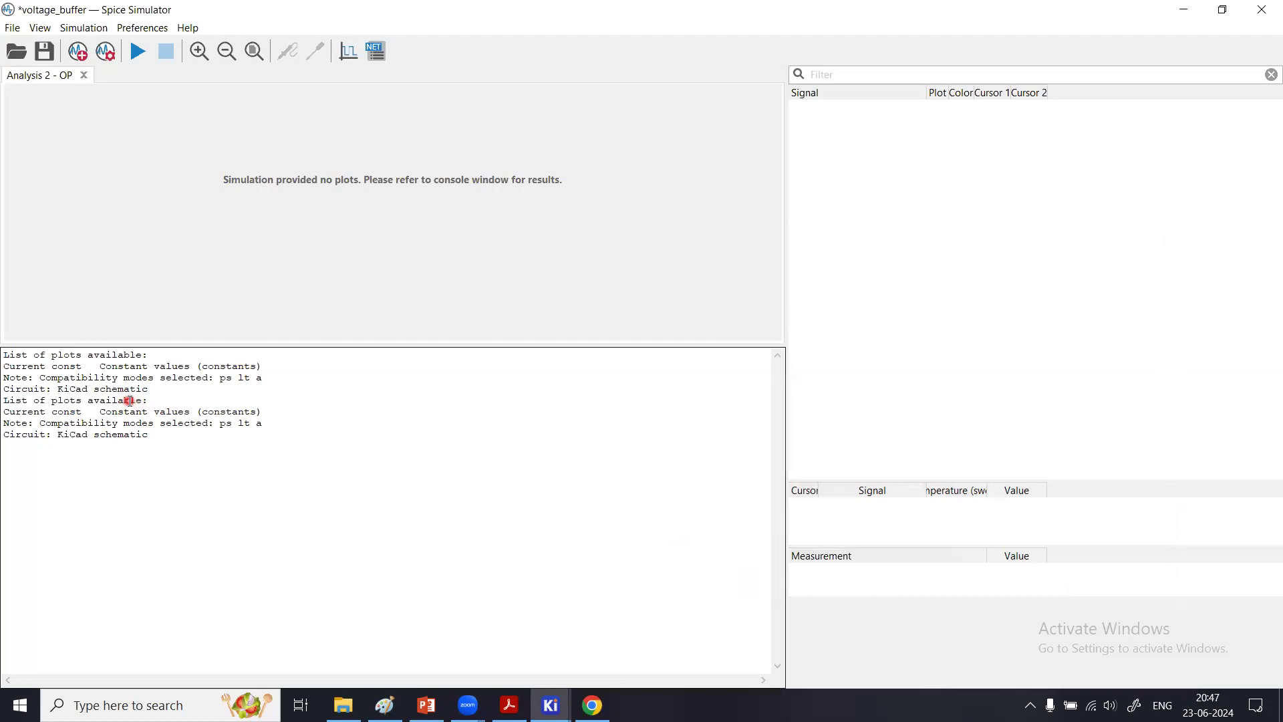
left_click(133, 58)
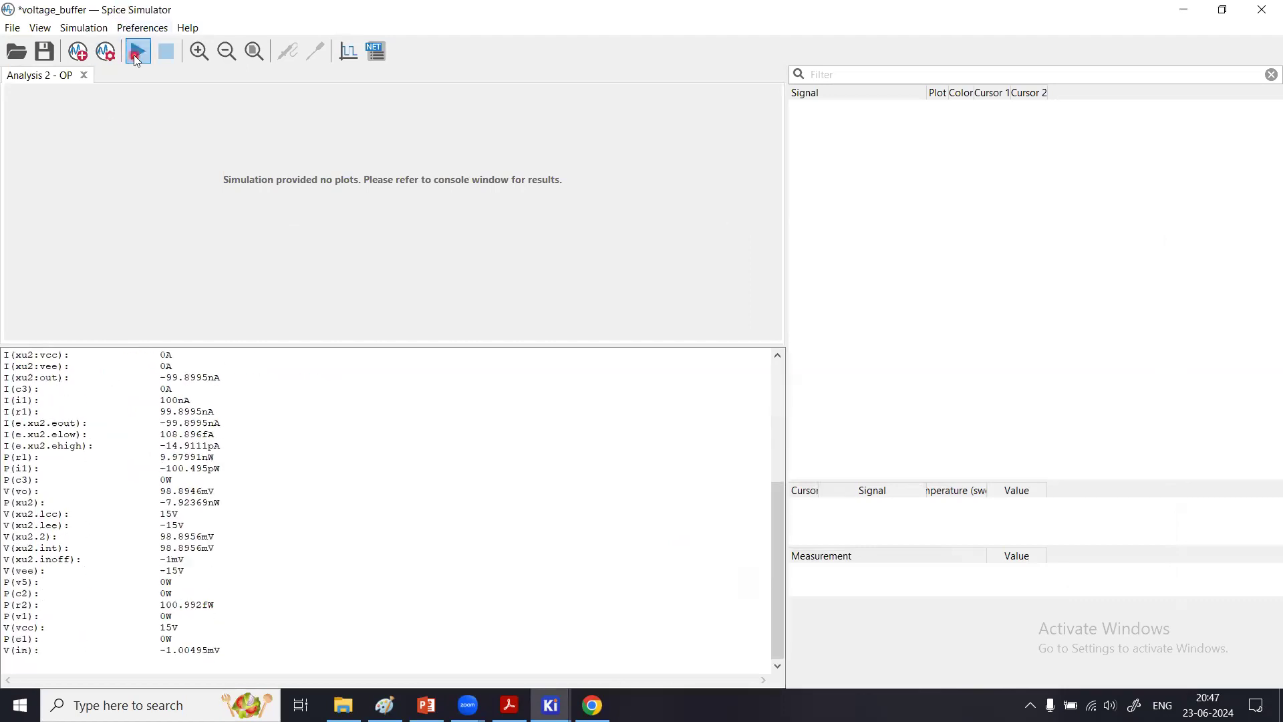
Step: Examine the operating point results in the console, from the branch currents down to the V(vo) and V(in) node voltages
left_click(263, 167)
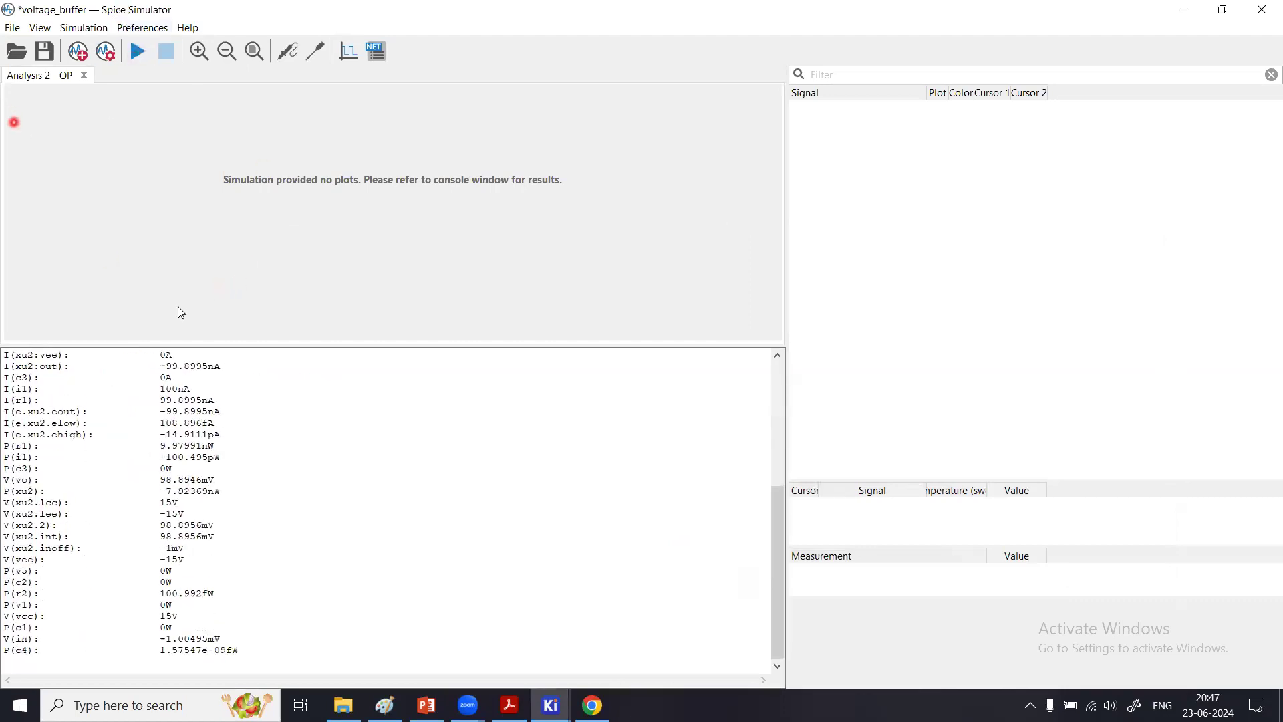
left_click(674, 84)
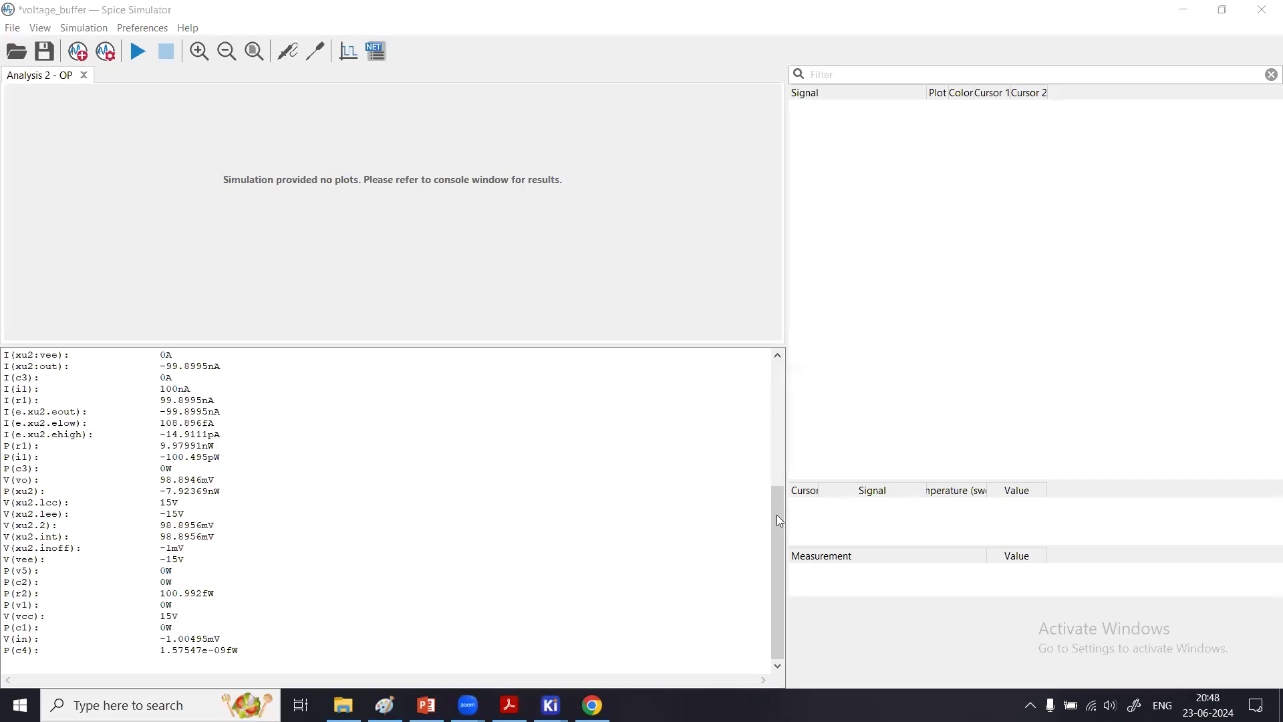
left_click_drag(776, 514, 792, 389)
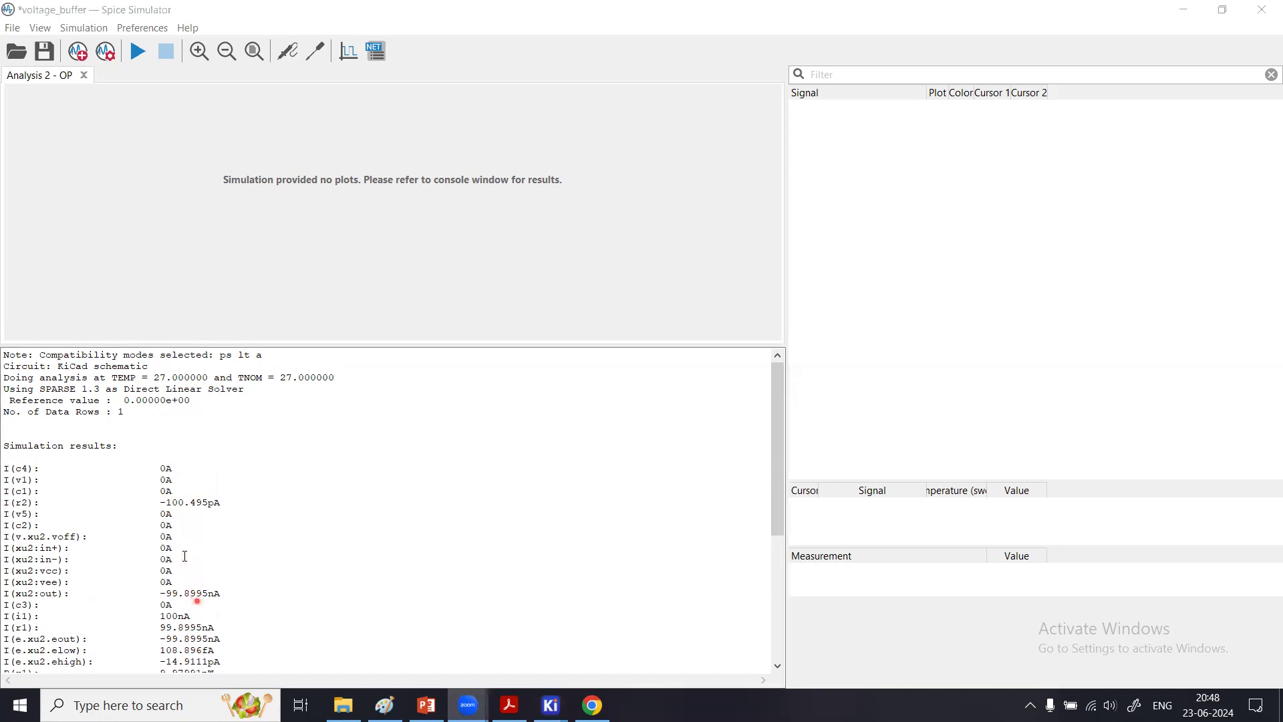
left_click_drag(783, 413, 782, 441)
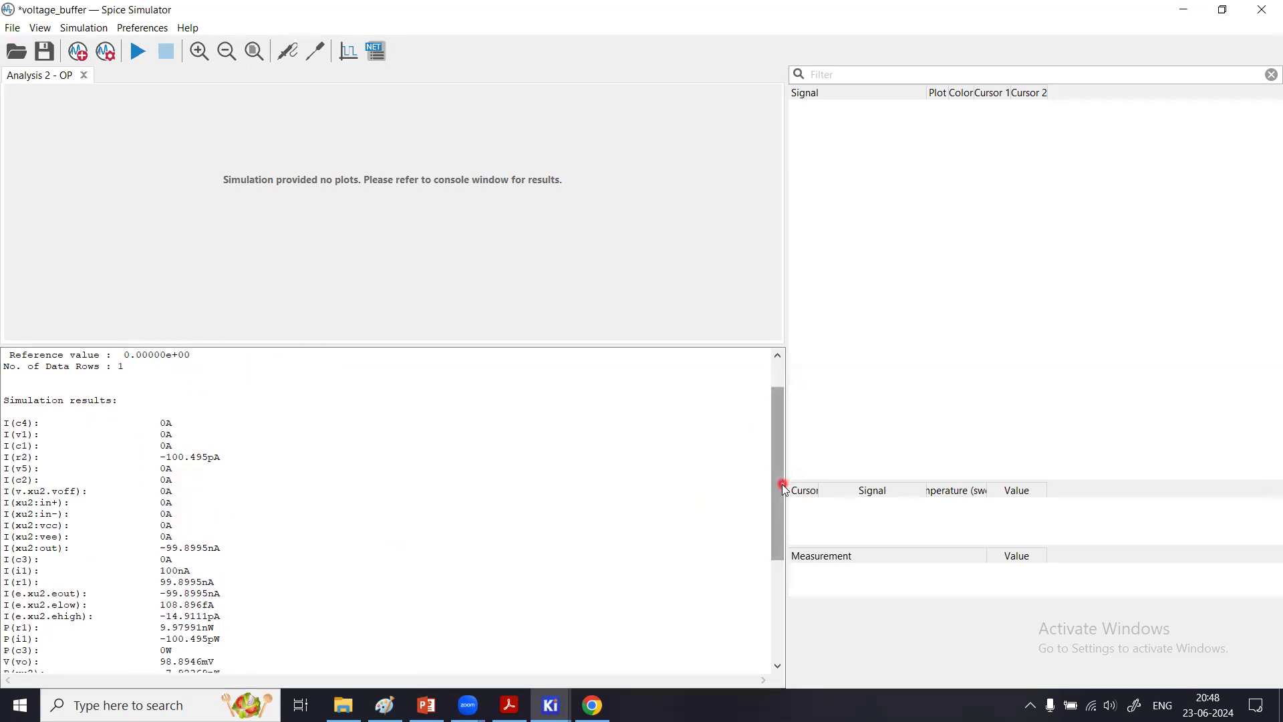
left_click_drag(781, 492, 785, 525)
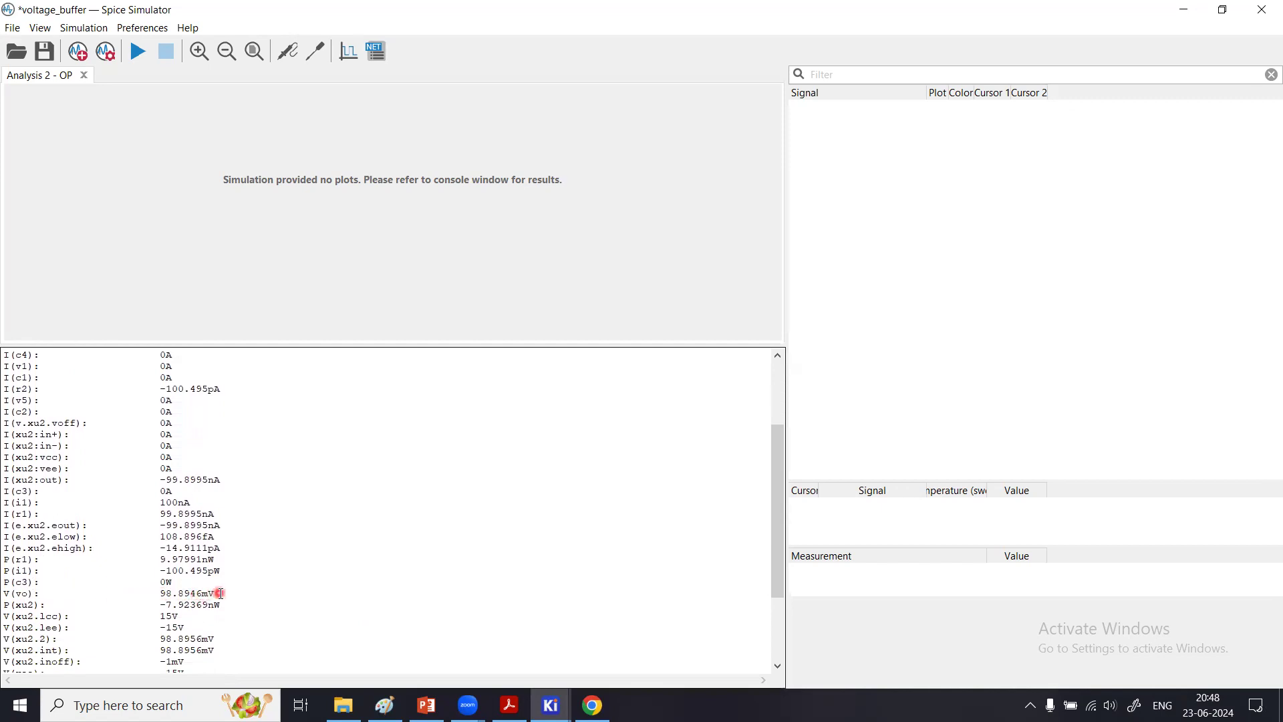
left_click_drag(779, 466, 780, 565)
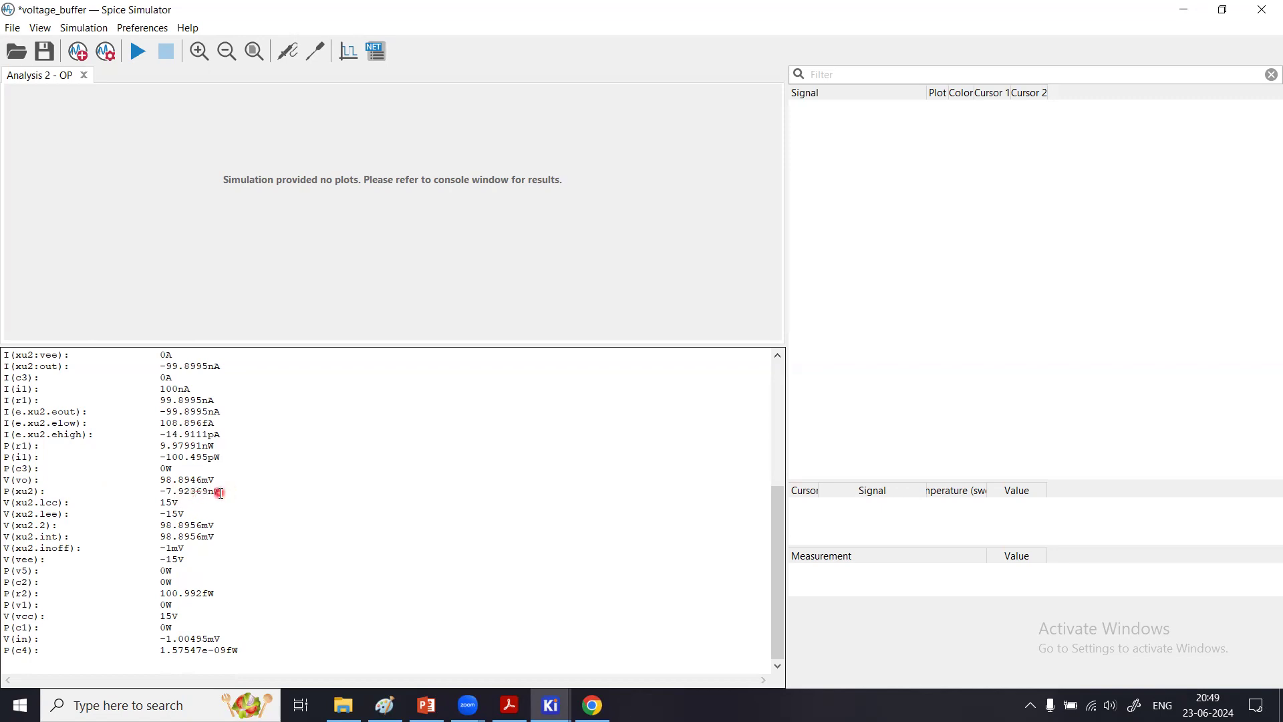
mouse_move(774, 528)
left_mouse_down()
mouse_move(772, 400)
mouse_move(777, 505)
left_mouse_up()
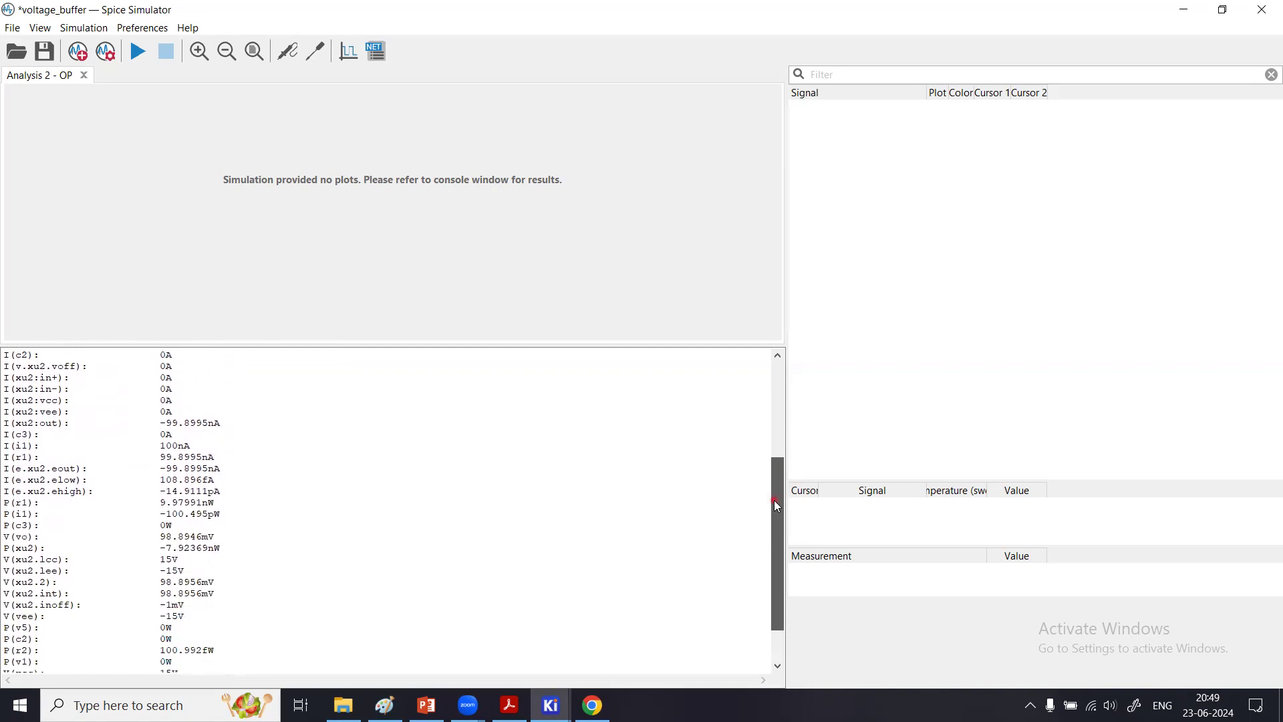
left_click_drag(774, 500, 774, 546)
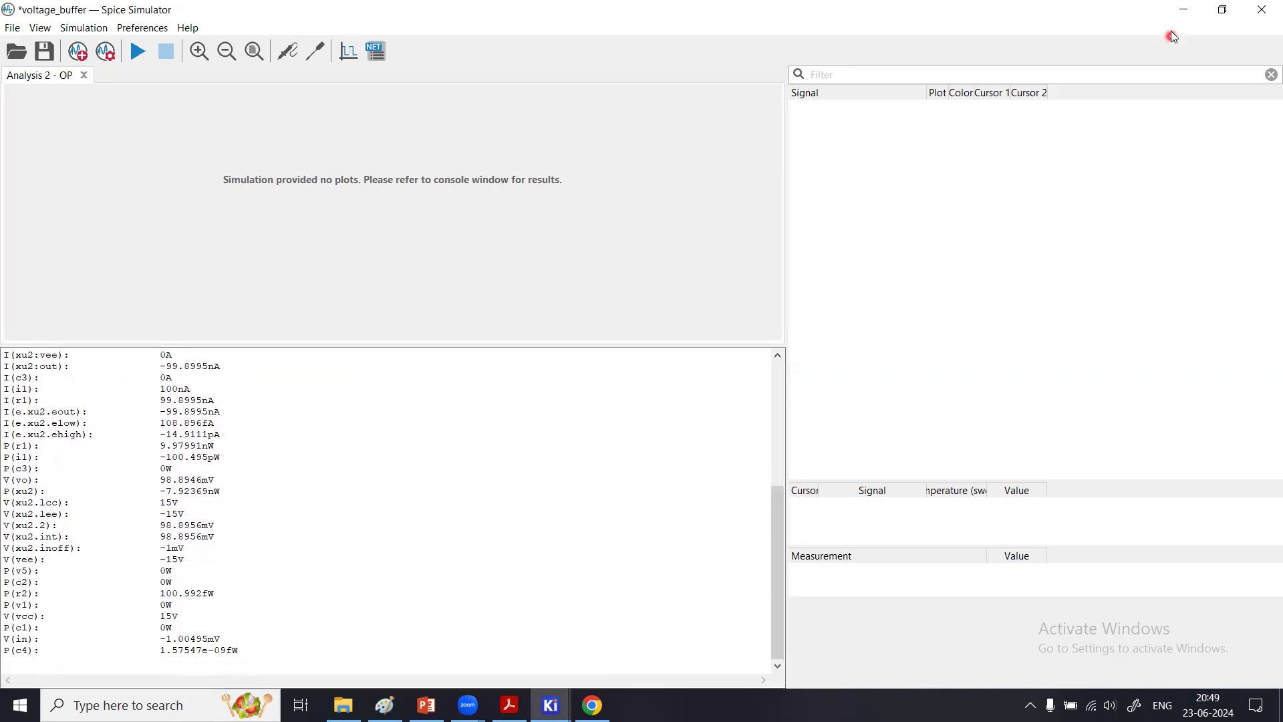
Step: Back in the schematic, clear the VOFF value in U2's simulation model so the default 10m applies, and save the schematic
left_click(1186, 14)
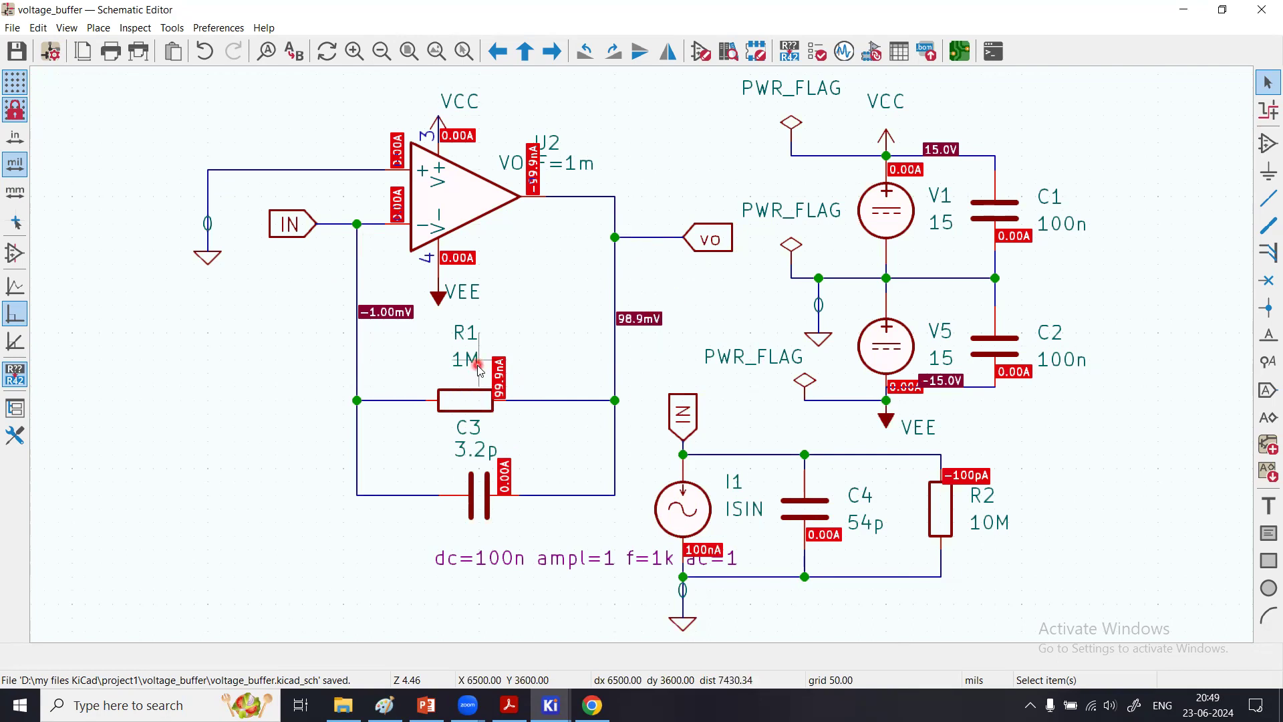
double_click(460, 212)
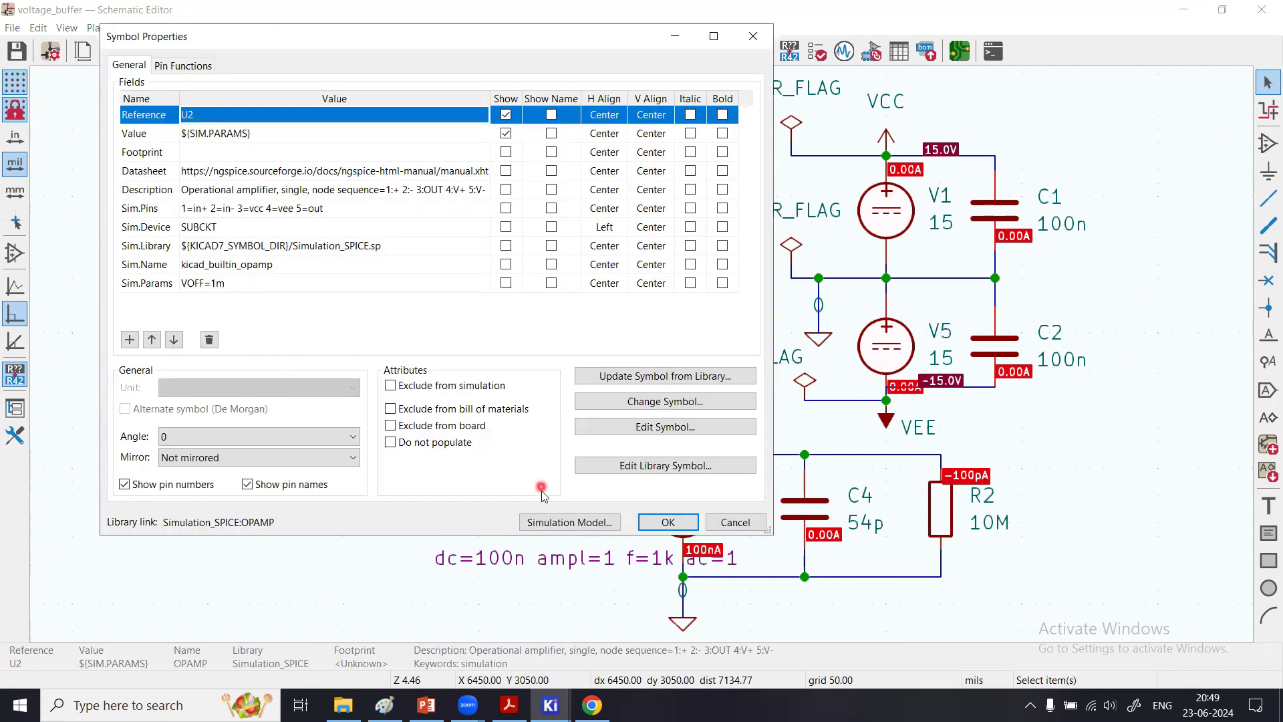
left_click(549, 523)
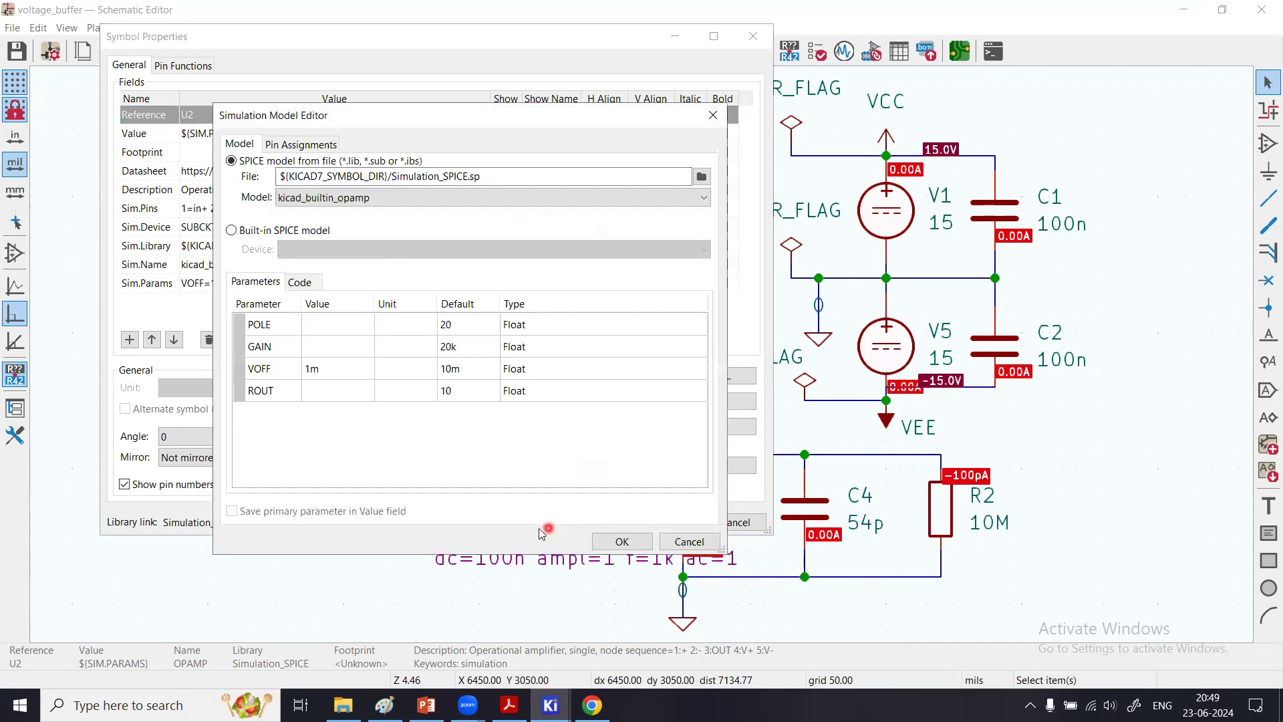
left_click(315, 372)
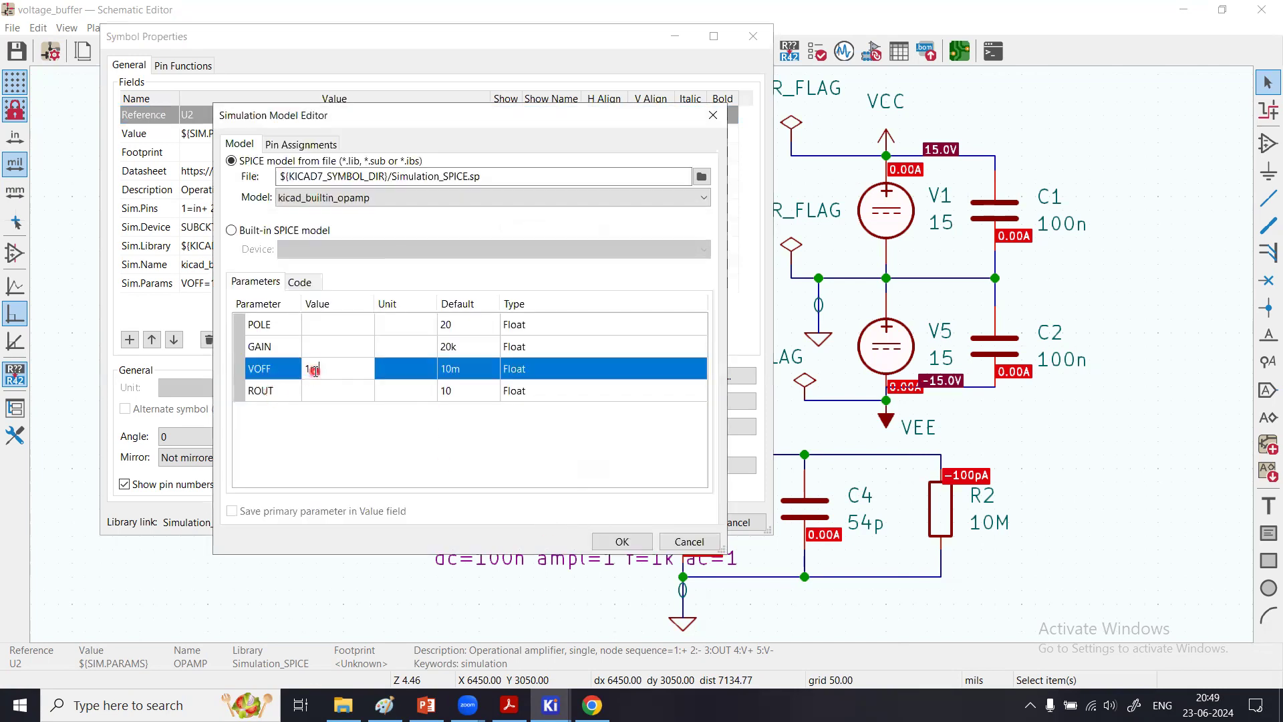
key("BackSpace")
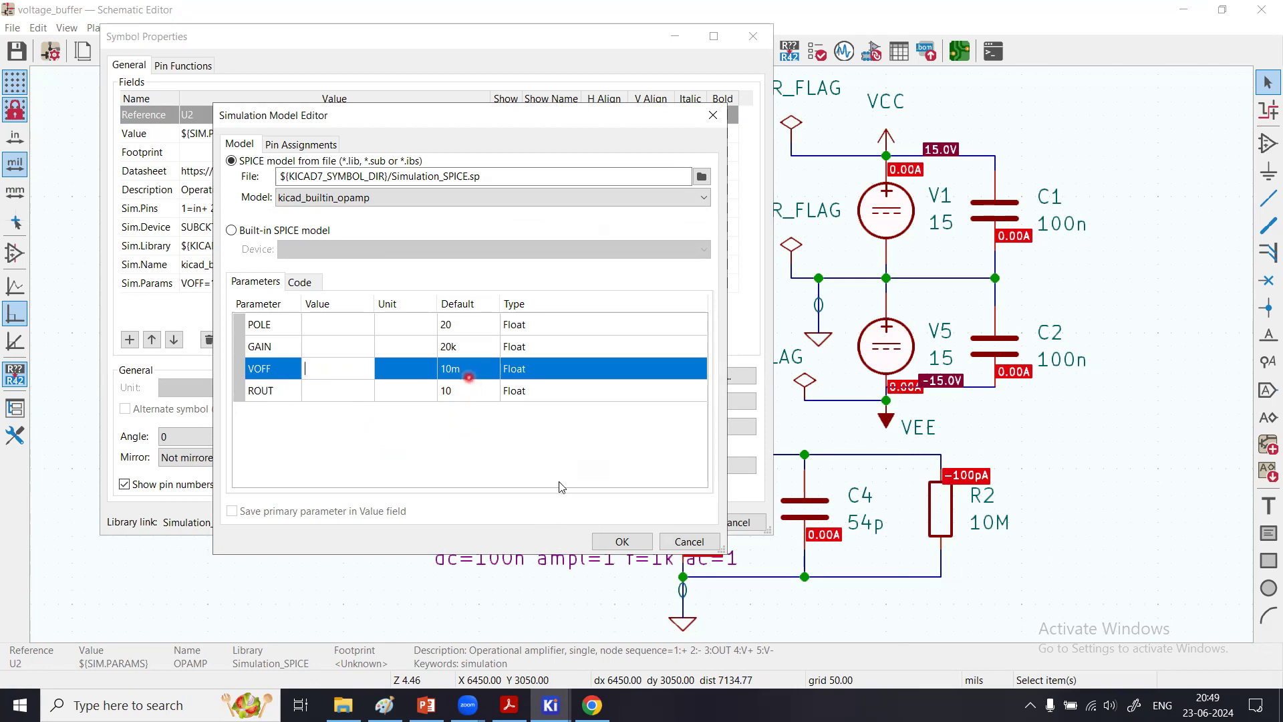
left_click(622, 540)
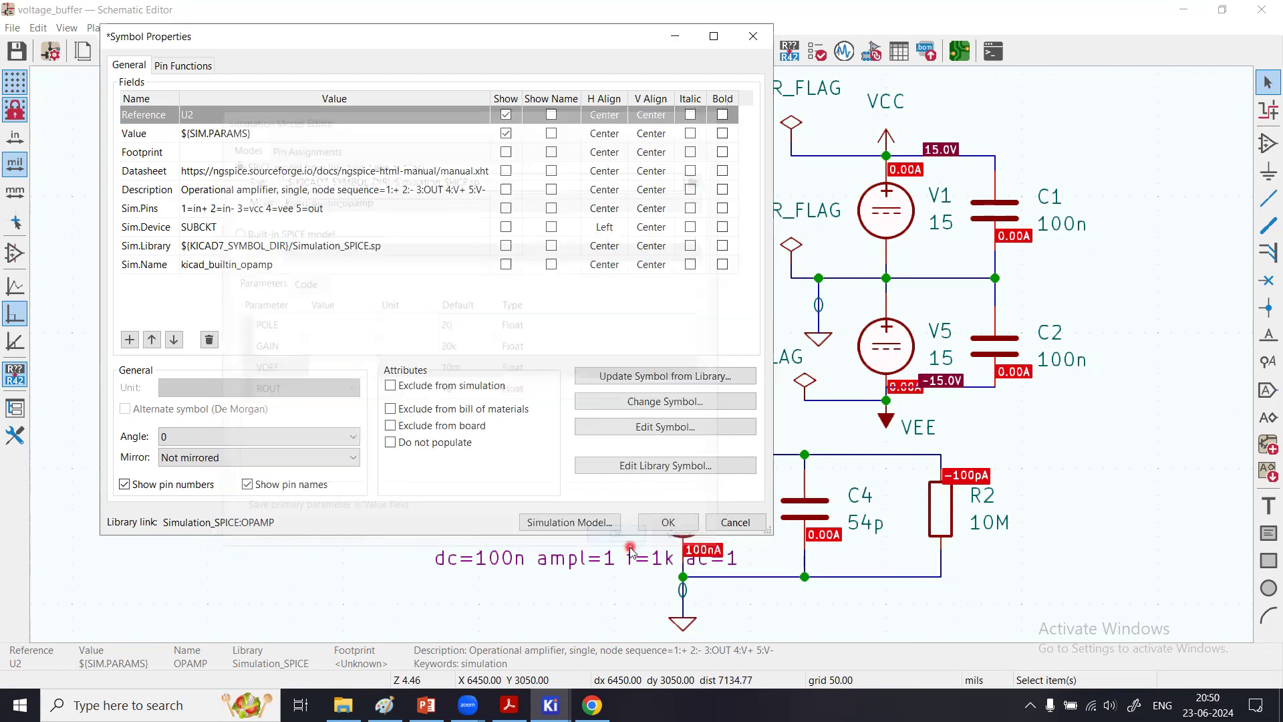
left_click(657, 524)
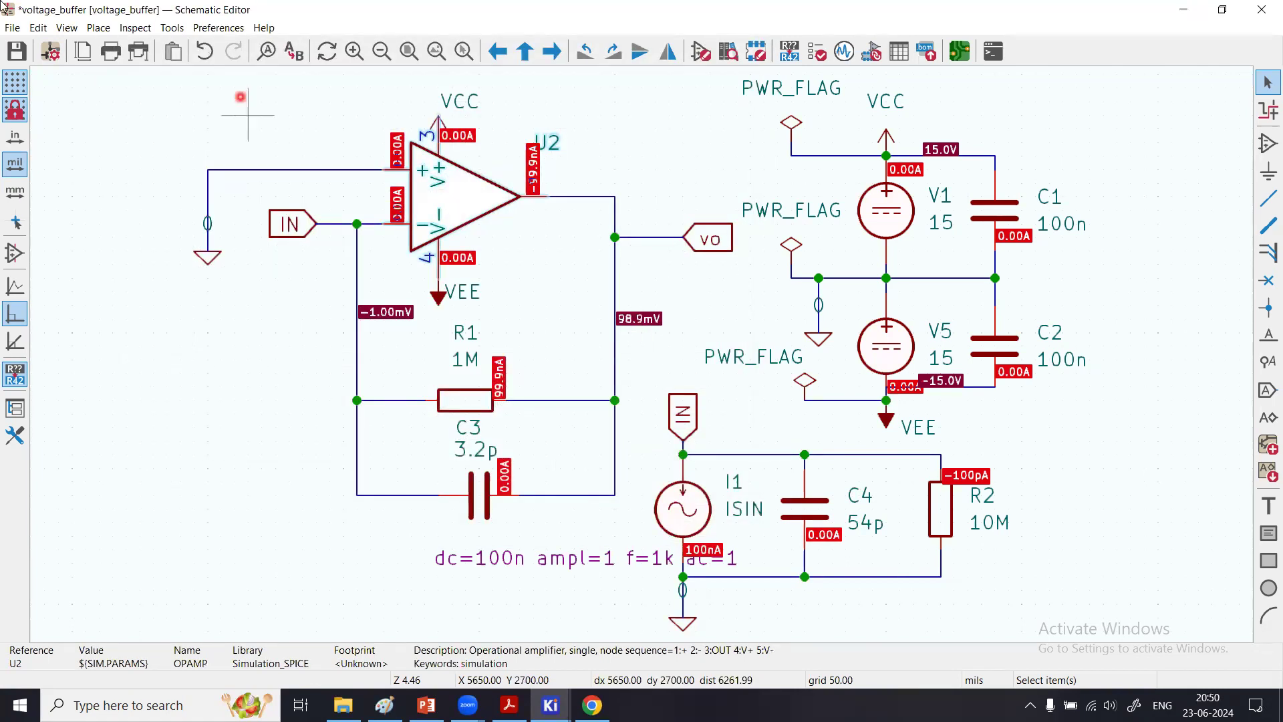
left_click(18, 52)
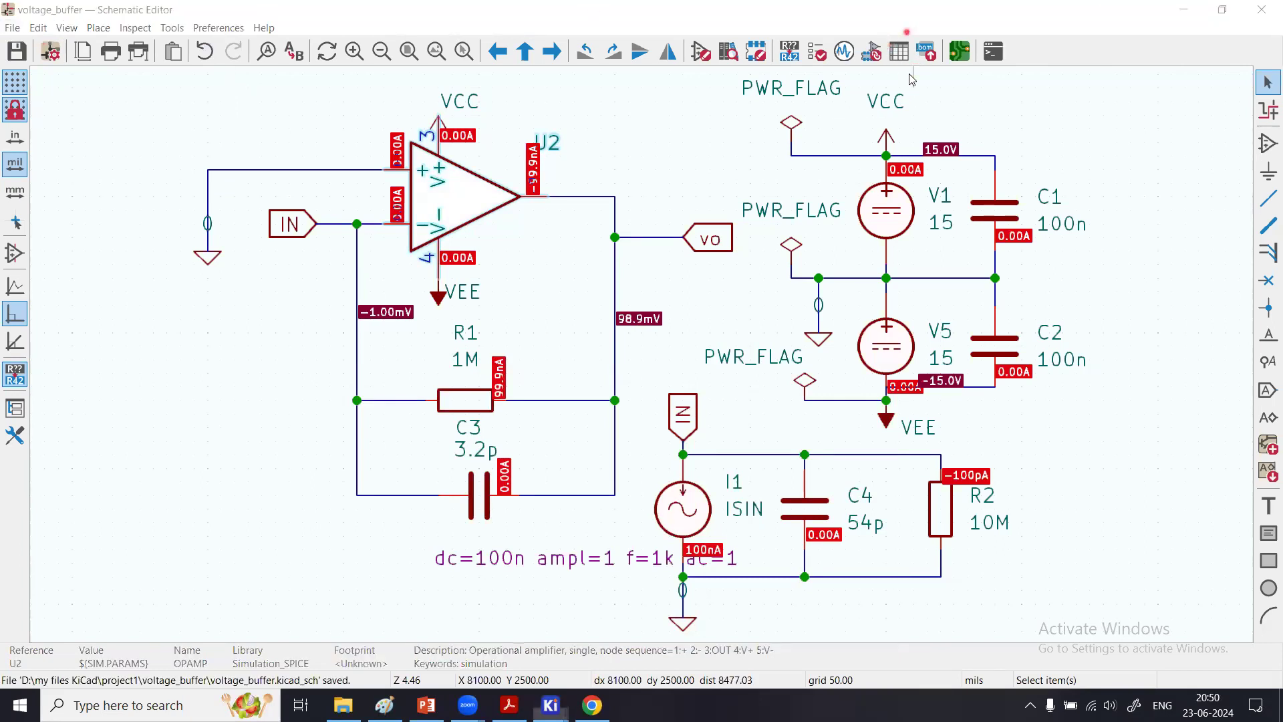
Step: Rerun the operating point simulation and highlight the output voltage V(vo) in the console results
left_click(844, 51)
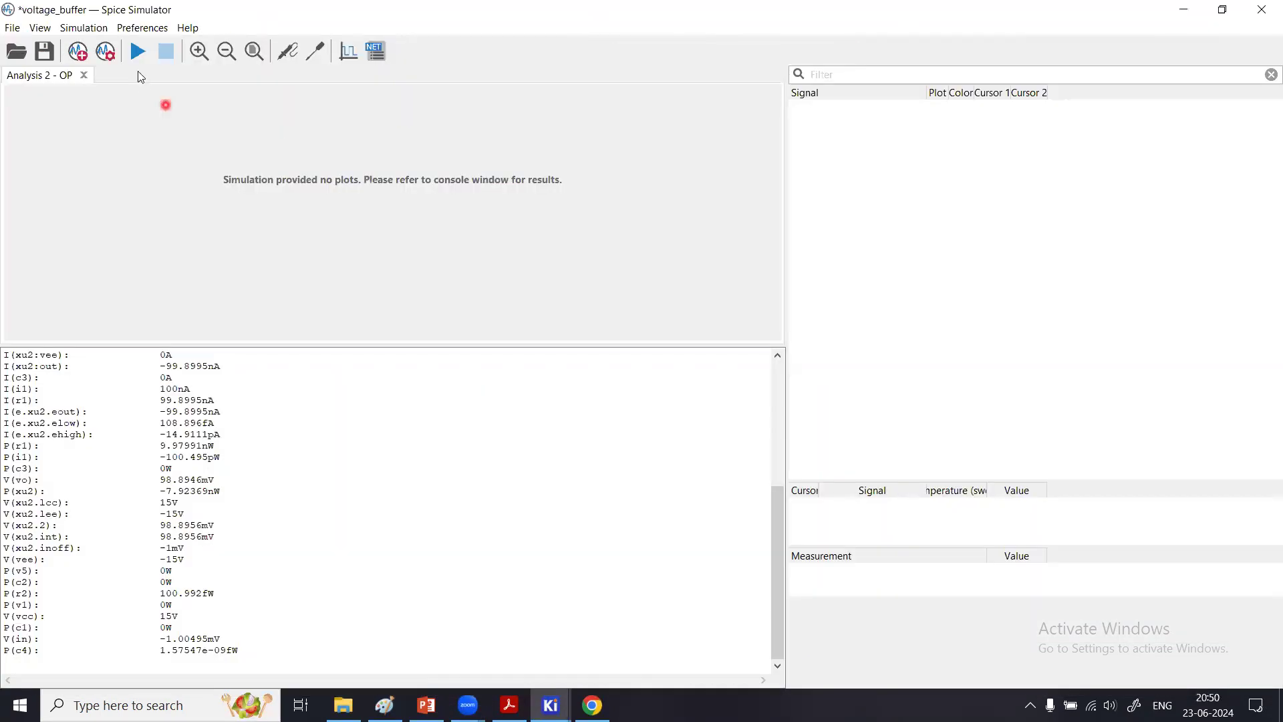
left_click(139, 53)
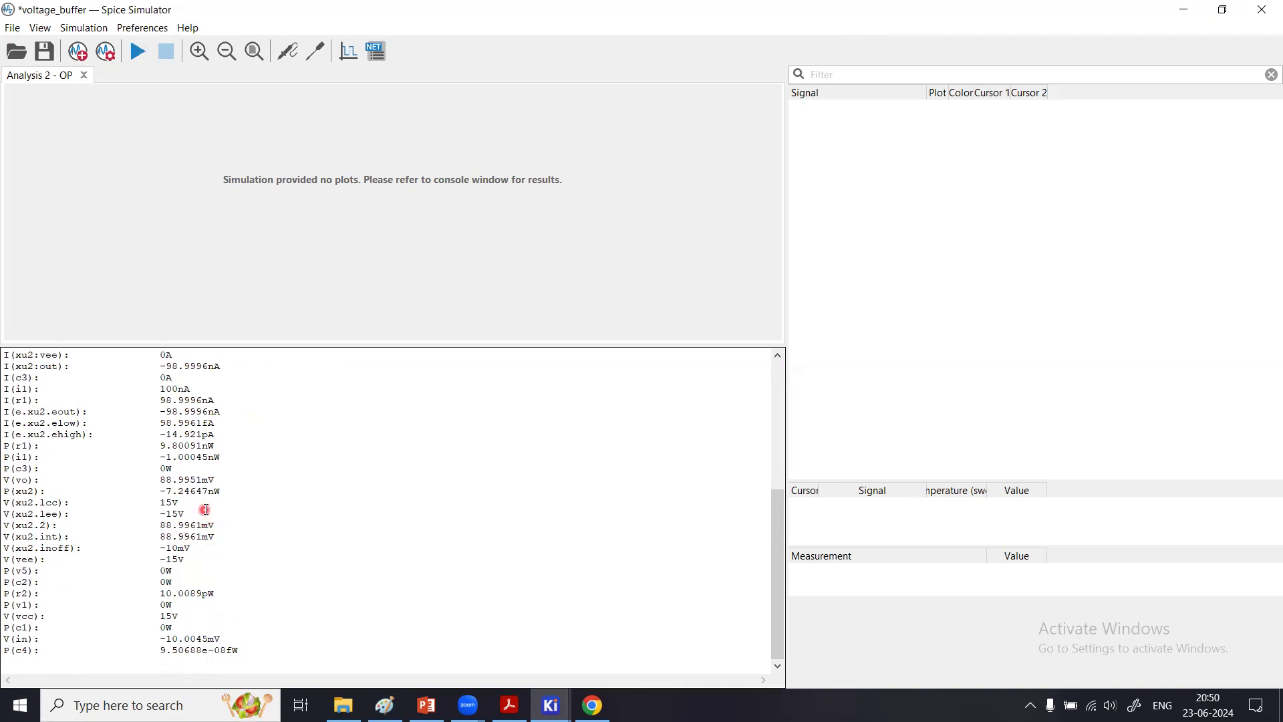
double_click(165, 481)
left_click(165, 481)
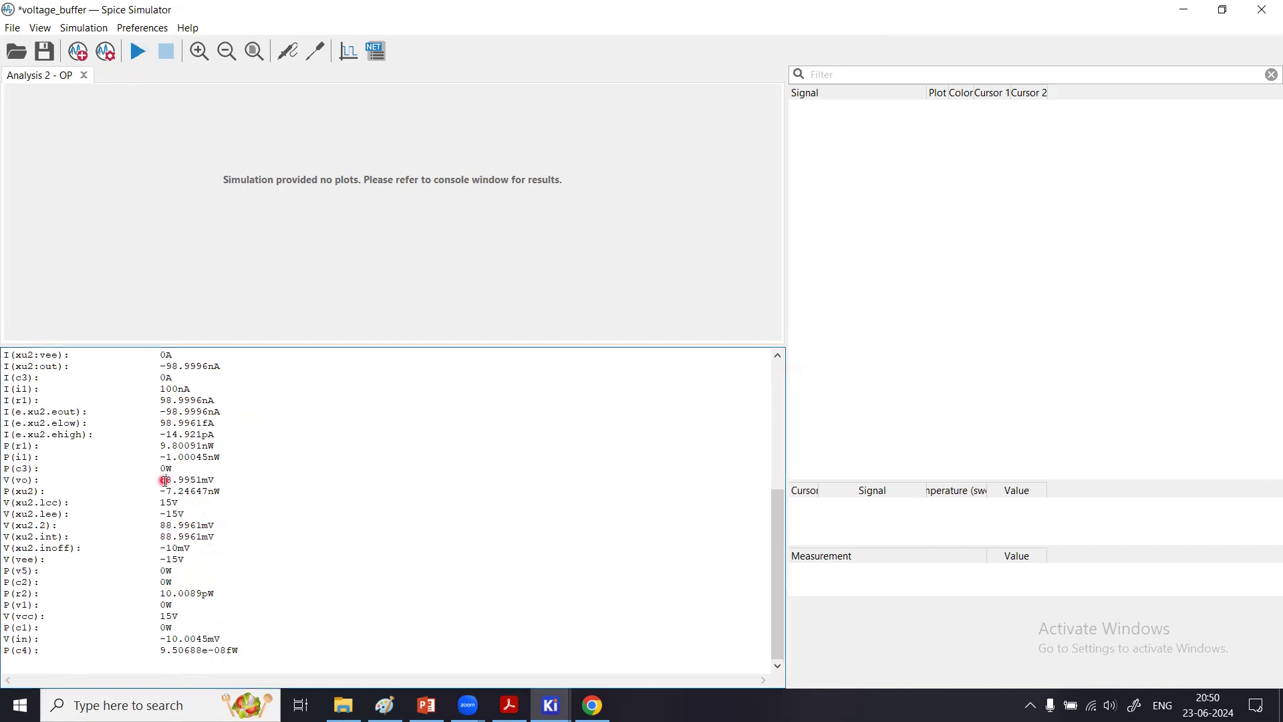
left_click_drag(217, 480, 150, 481)
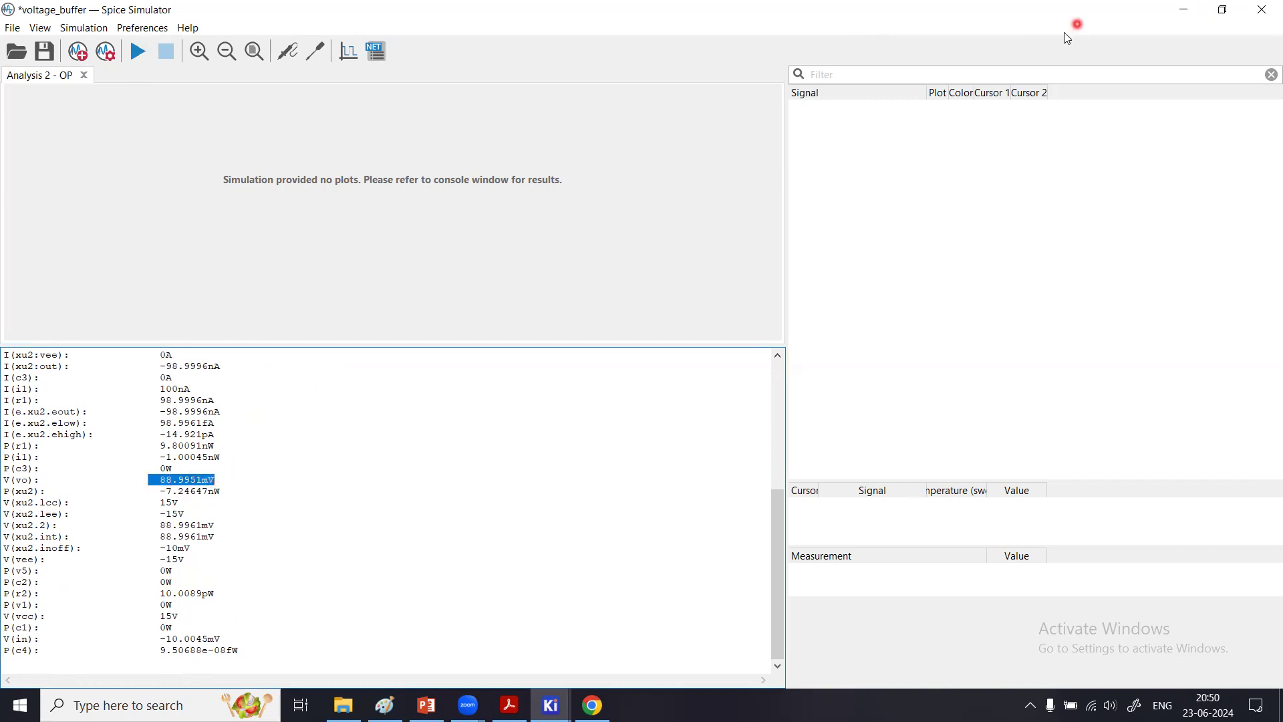
Step: Return to the schematic and set the dc value in current source I1's Sim.Params field to 1000n
left_click(1184, 9)
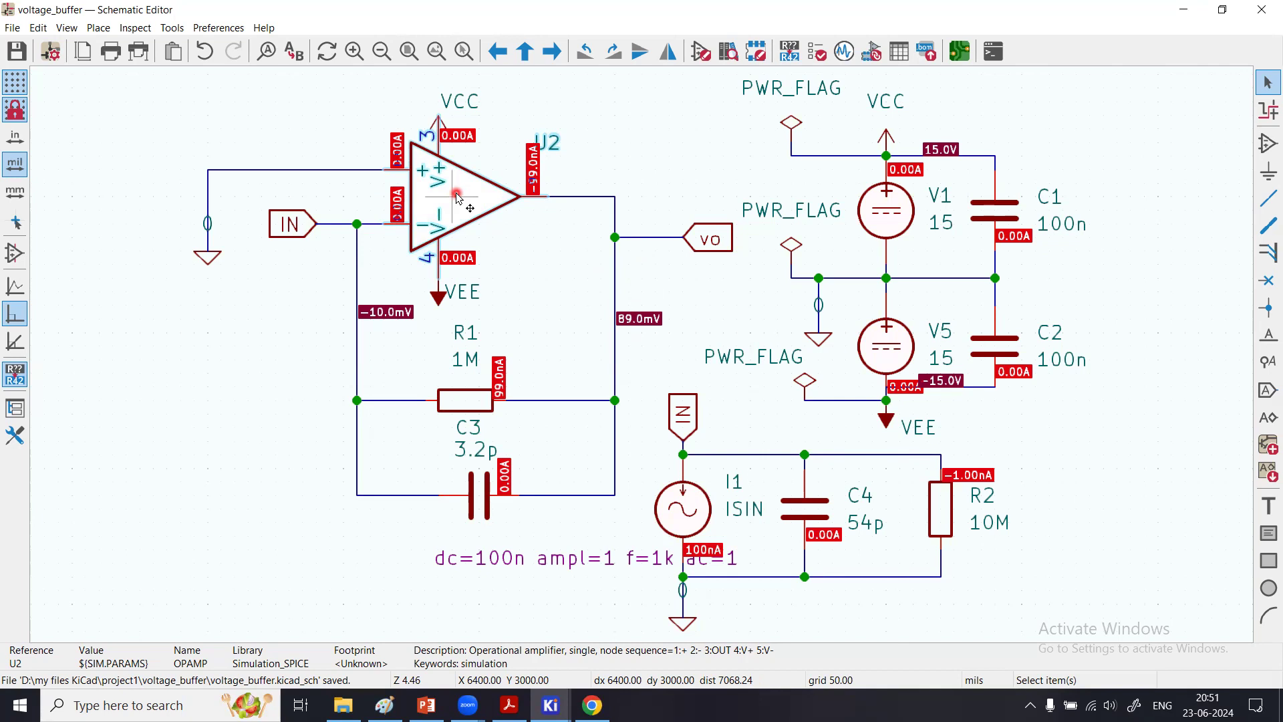
double_click(506, 560)
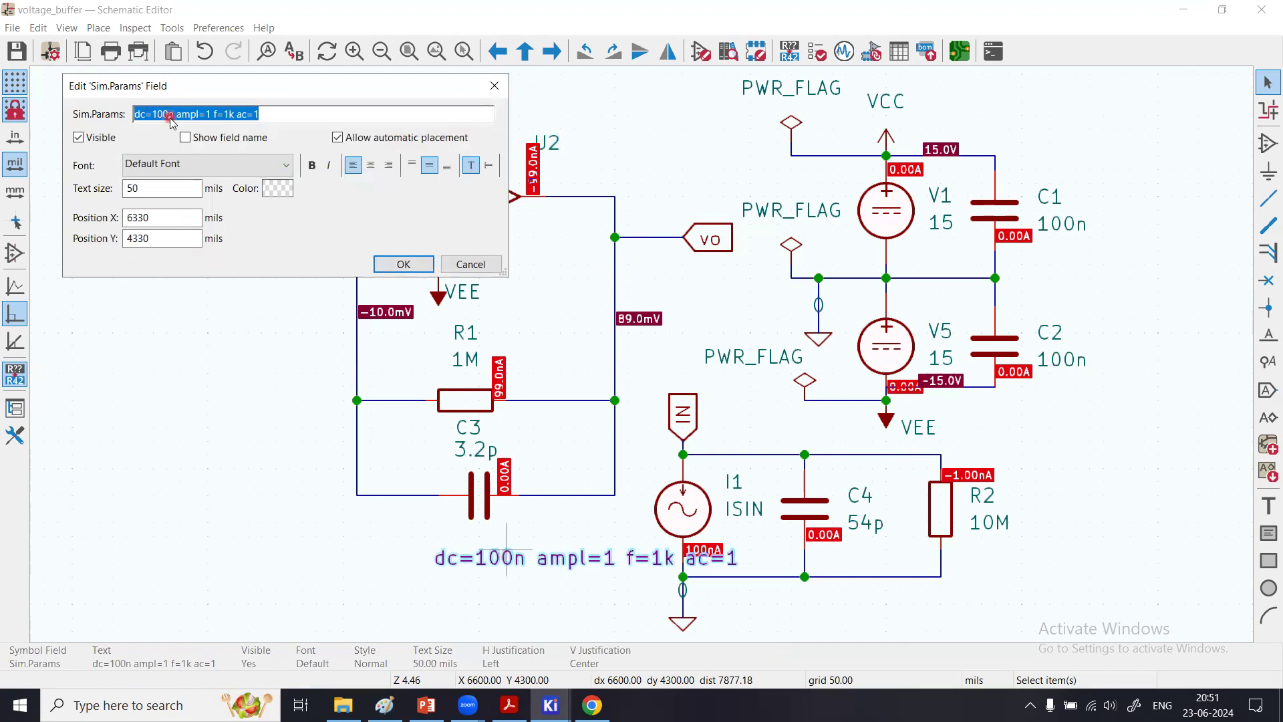
left_click(173, 119)
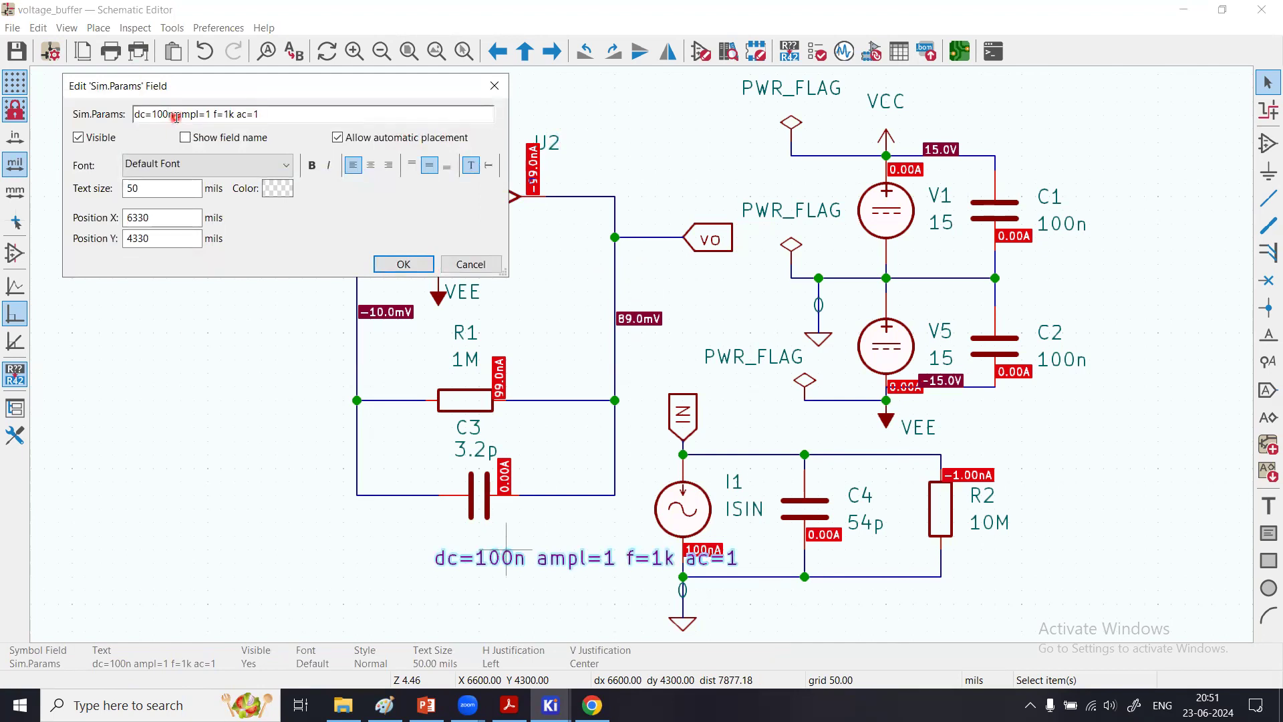
type("0")
left_click(431, 262)
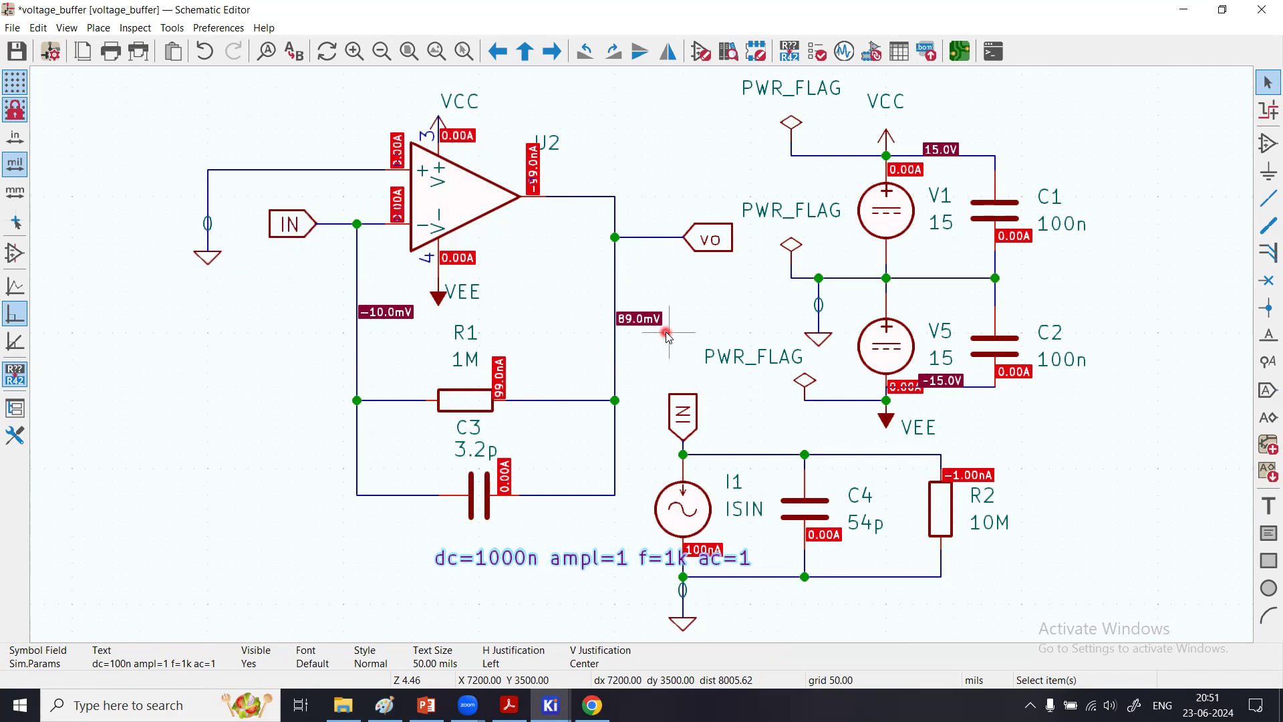
Step: Save the schematic, rerun the operating point simulation, and examine the resulting voltages and currents in the console and on the schematic
left_click(17, 51)
left_click(846, 52)
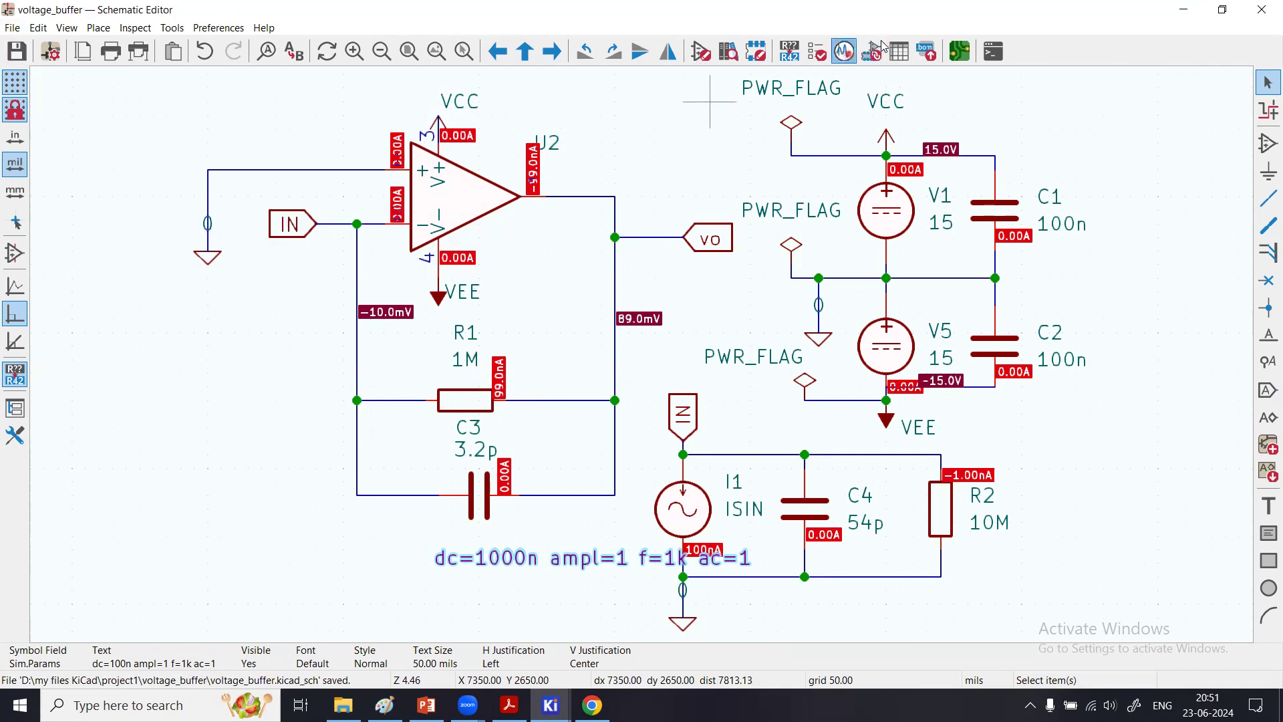
left_click(137, 54)
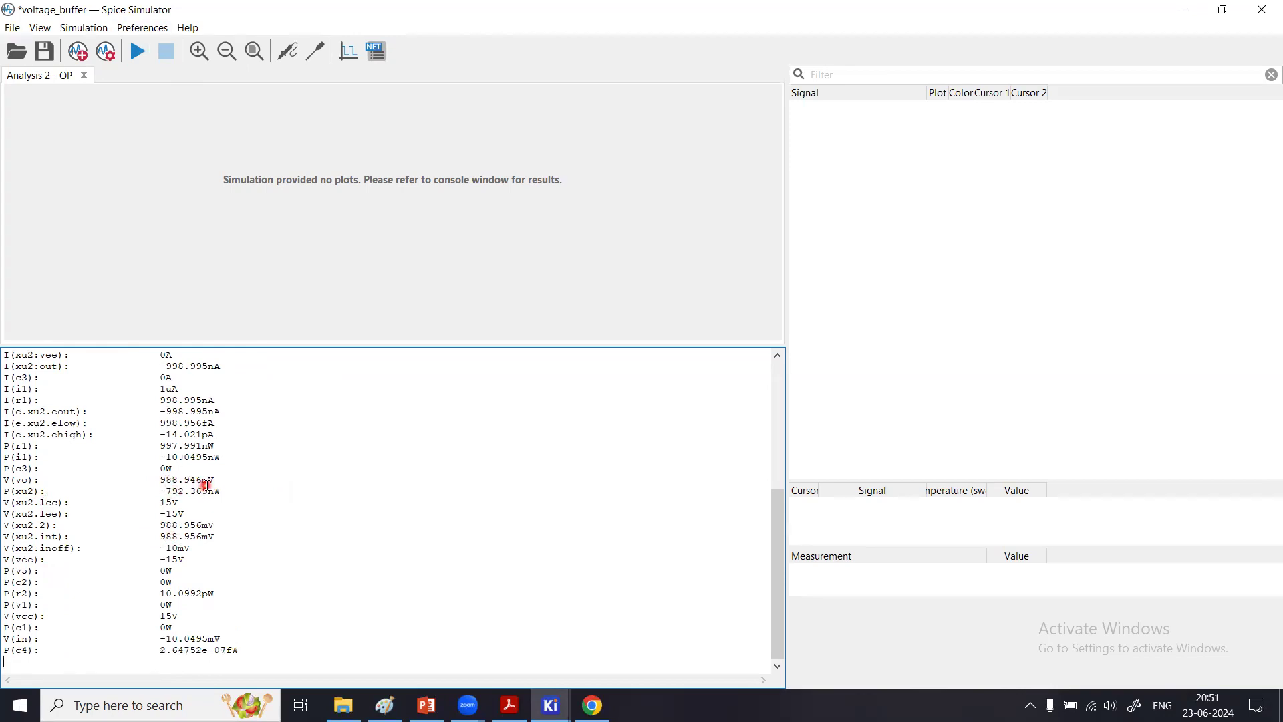
left_click(1185, 10)
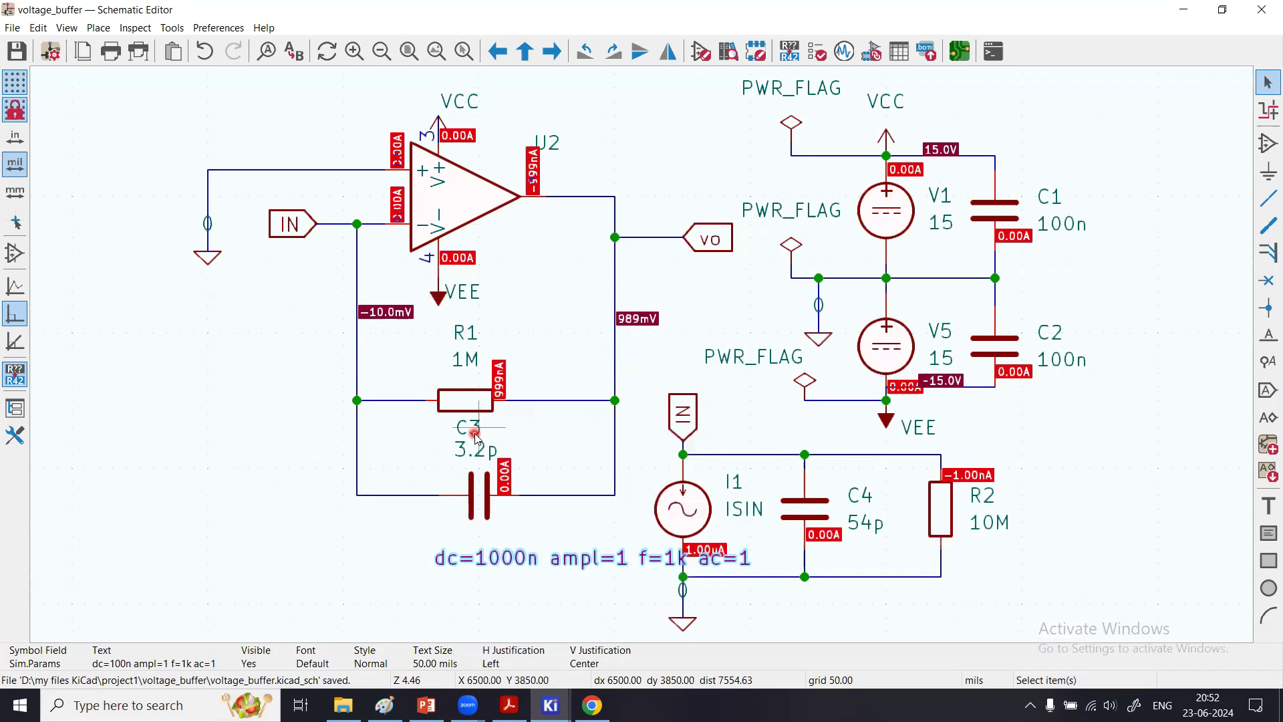
left_click(506, 414)
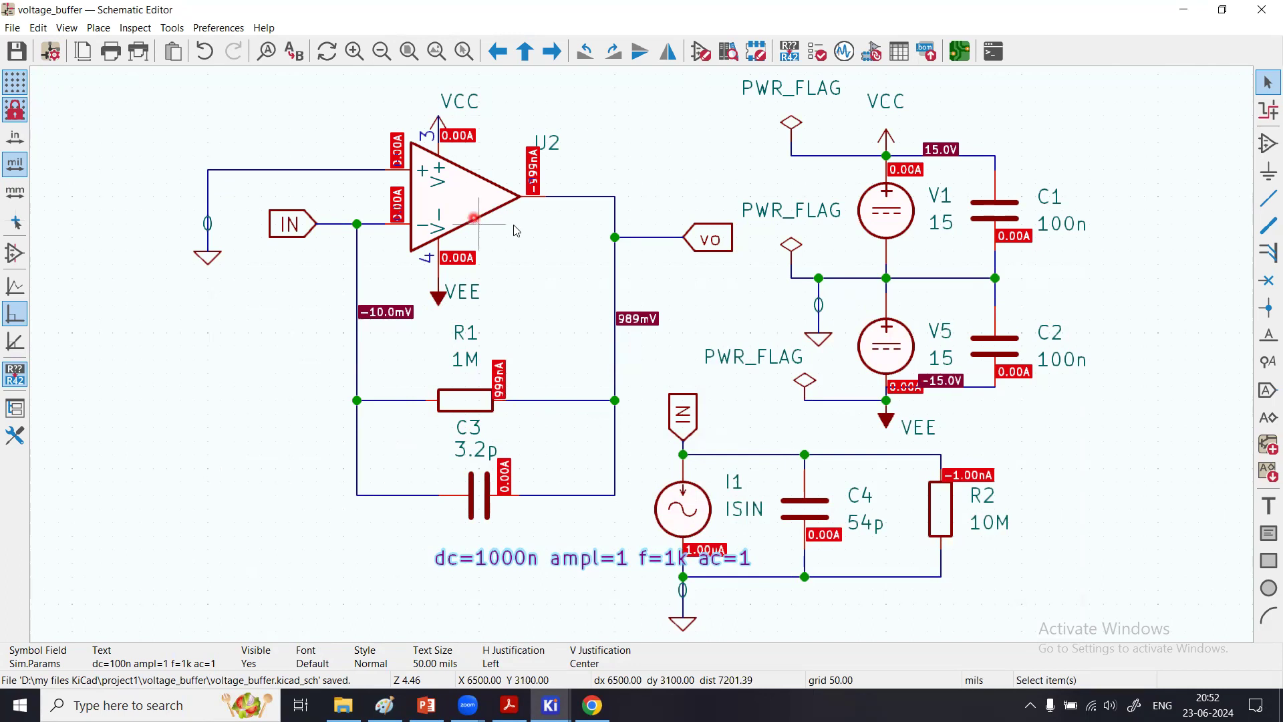
left_click(750, 431)
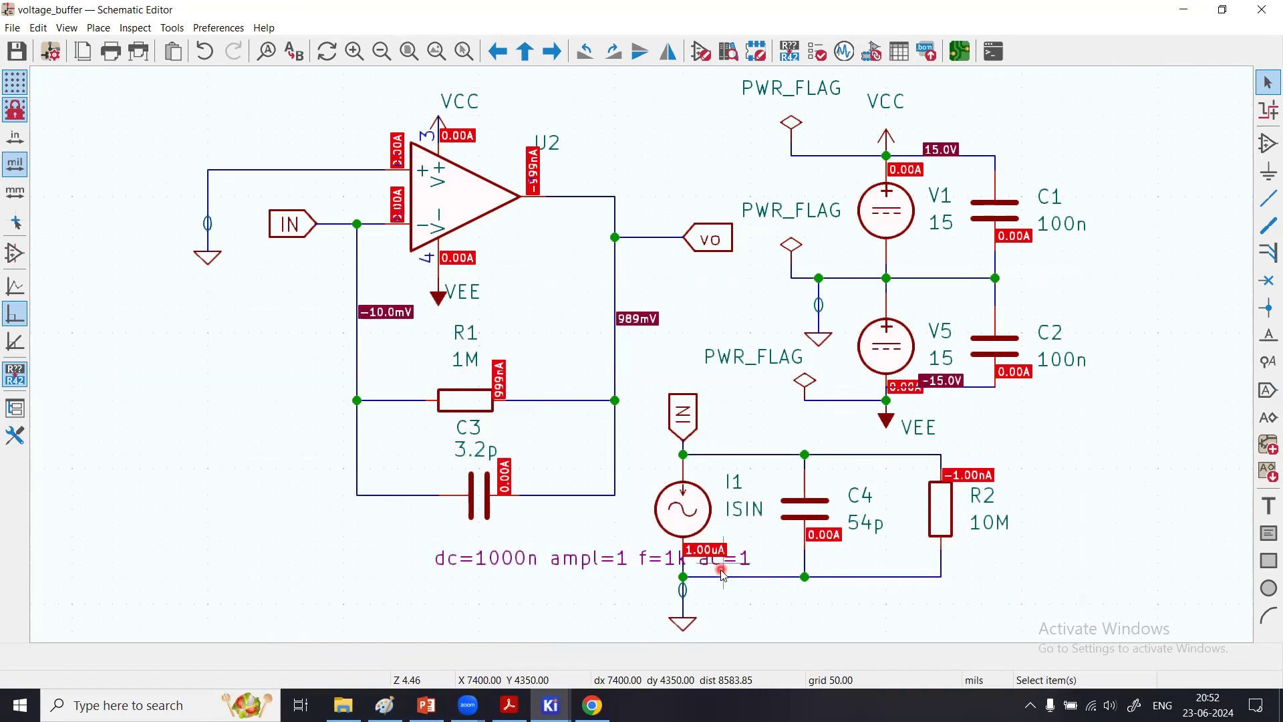
Step: Create and run an AC small-signal analysis with 1000 points per decade, from 1 Hz to 10e6 Hz
left_click(845, 51)
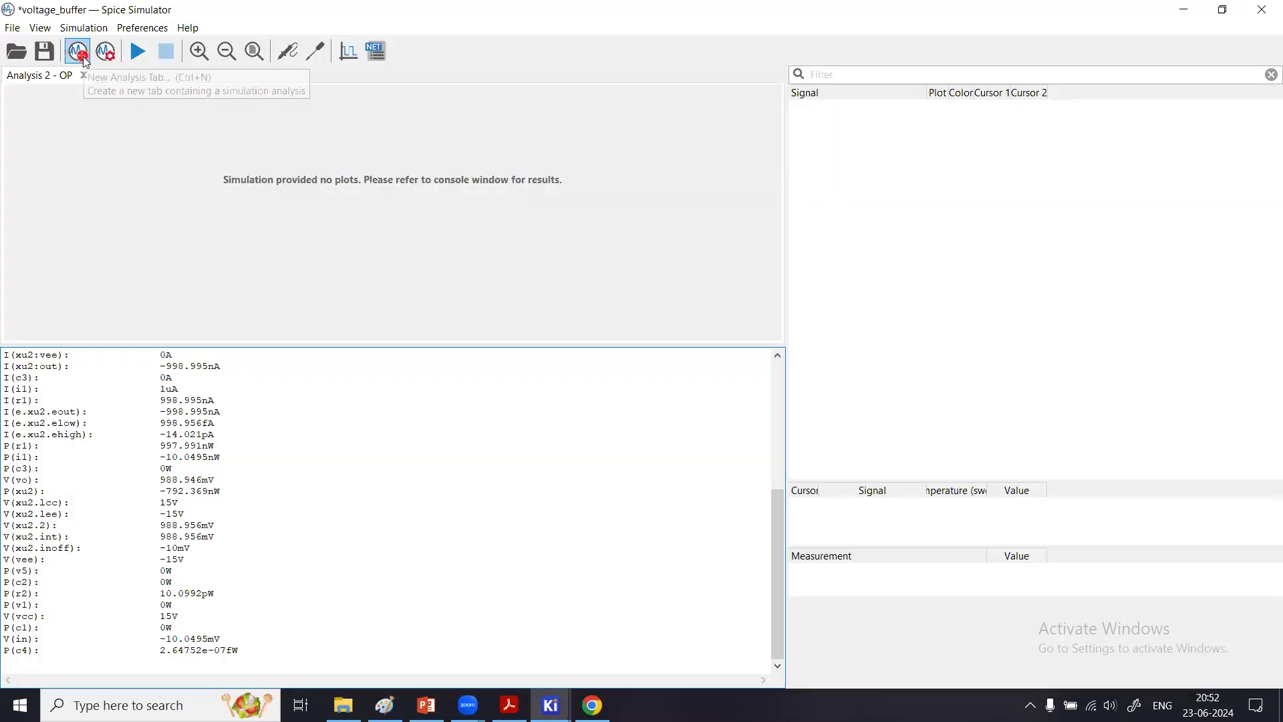
left_click(86, 62)
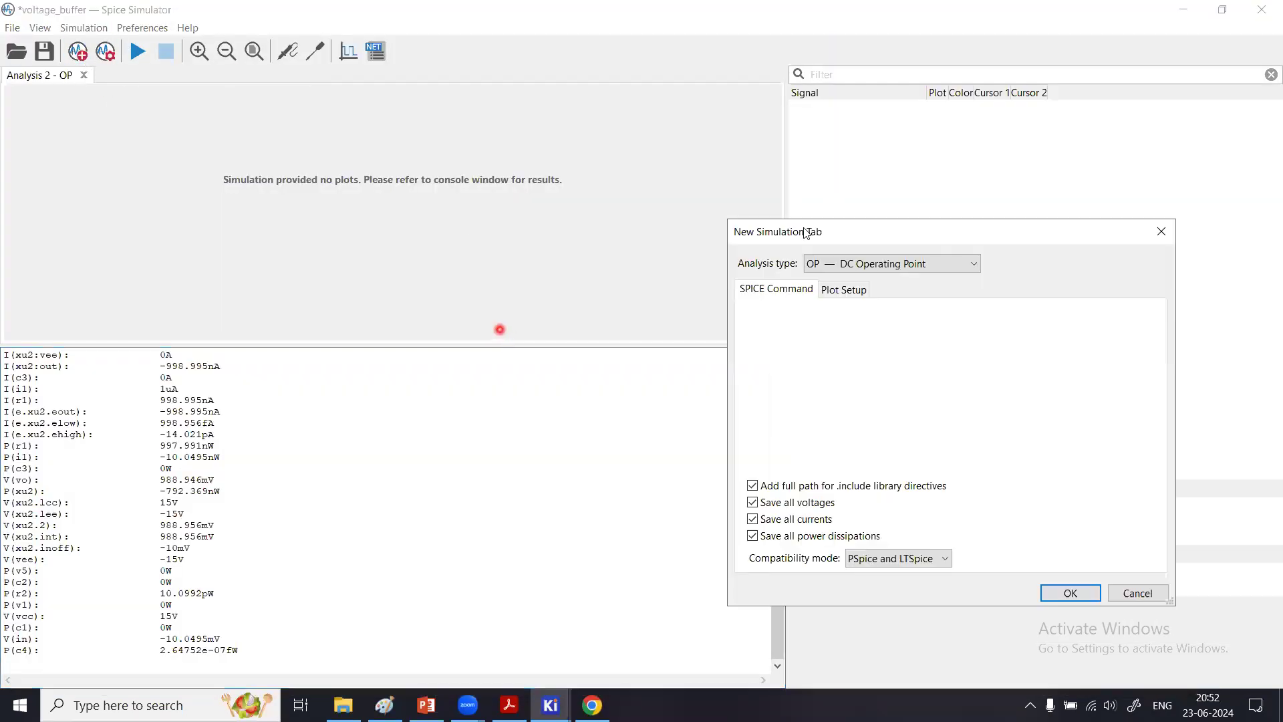
left_click(833, 268)
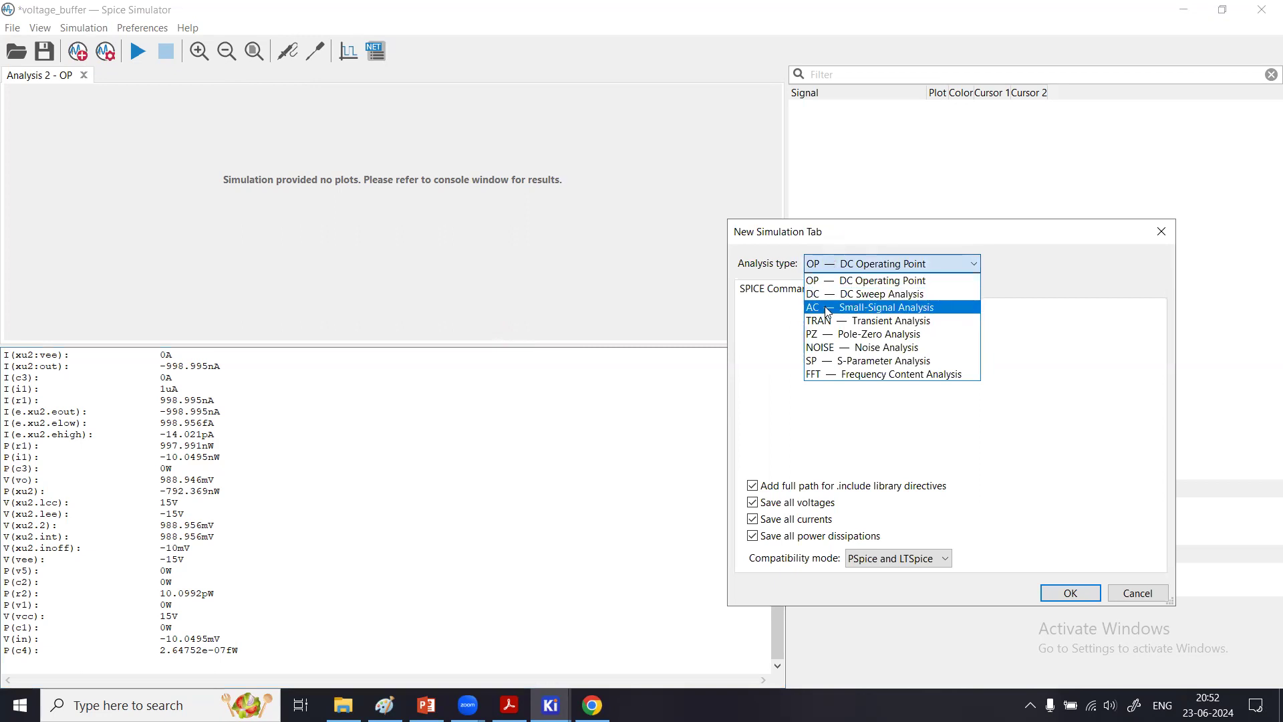
left_click(827, 309)
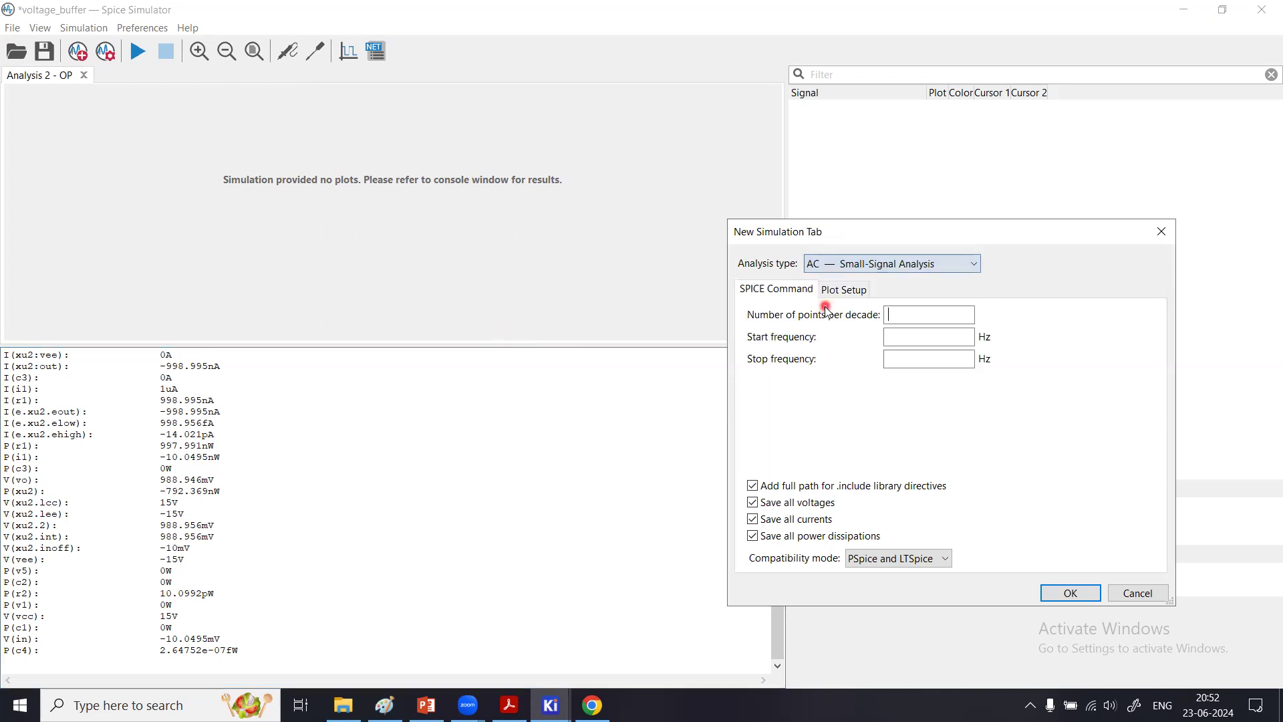
left_click(917, 335)
type("1")
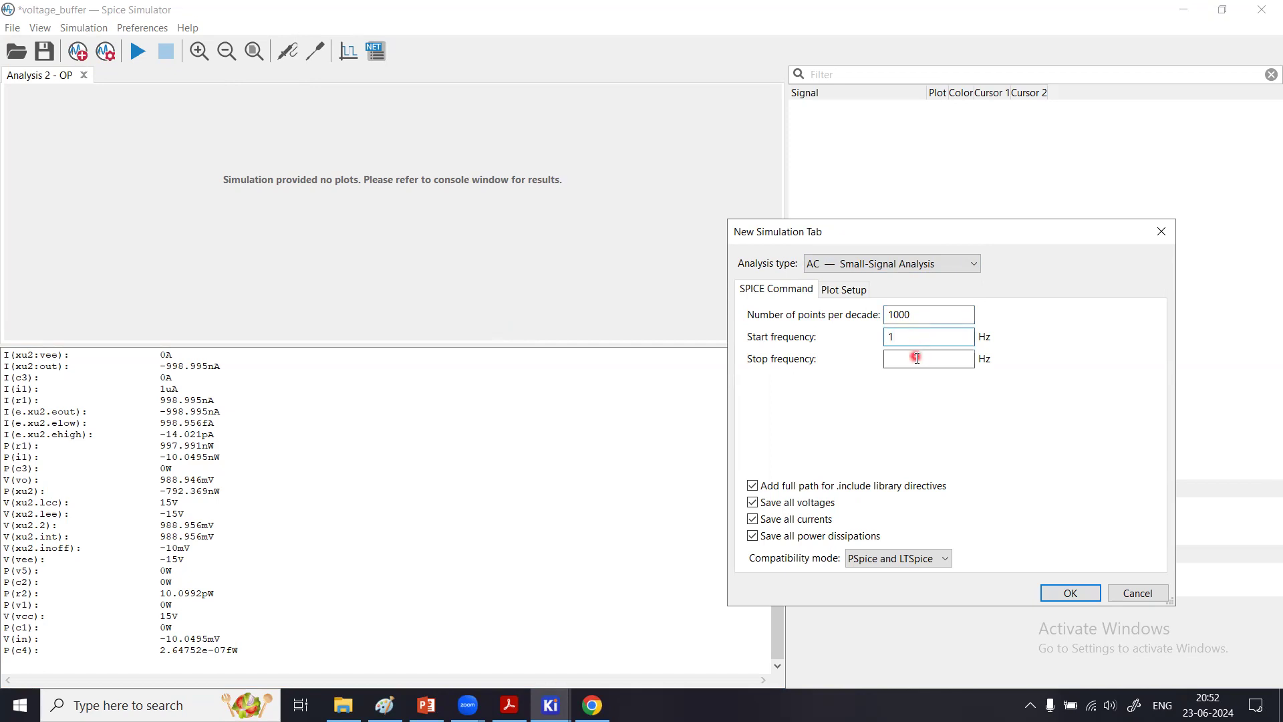
left_click(916, 359)
type("10e6")
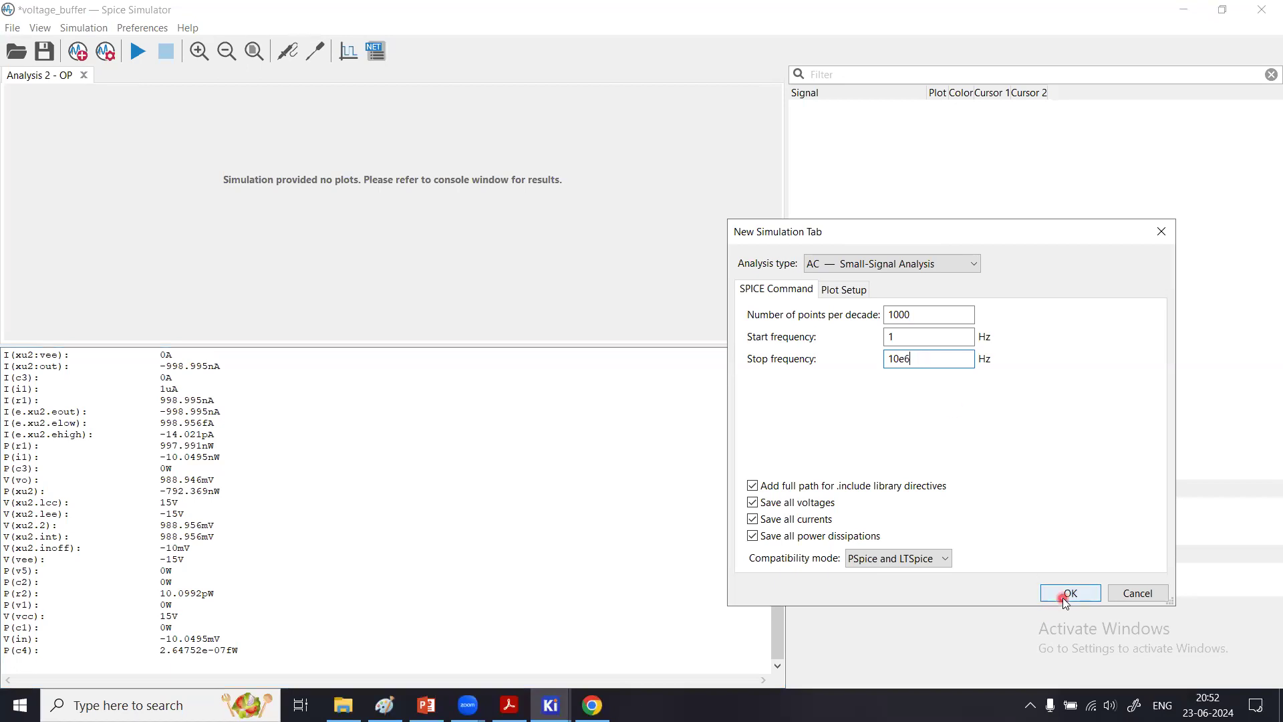
left_click(1070, 593)
left_click(137, 56)
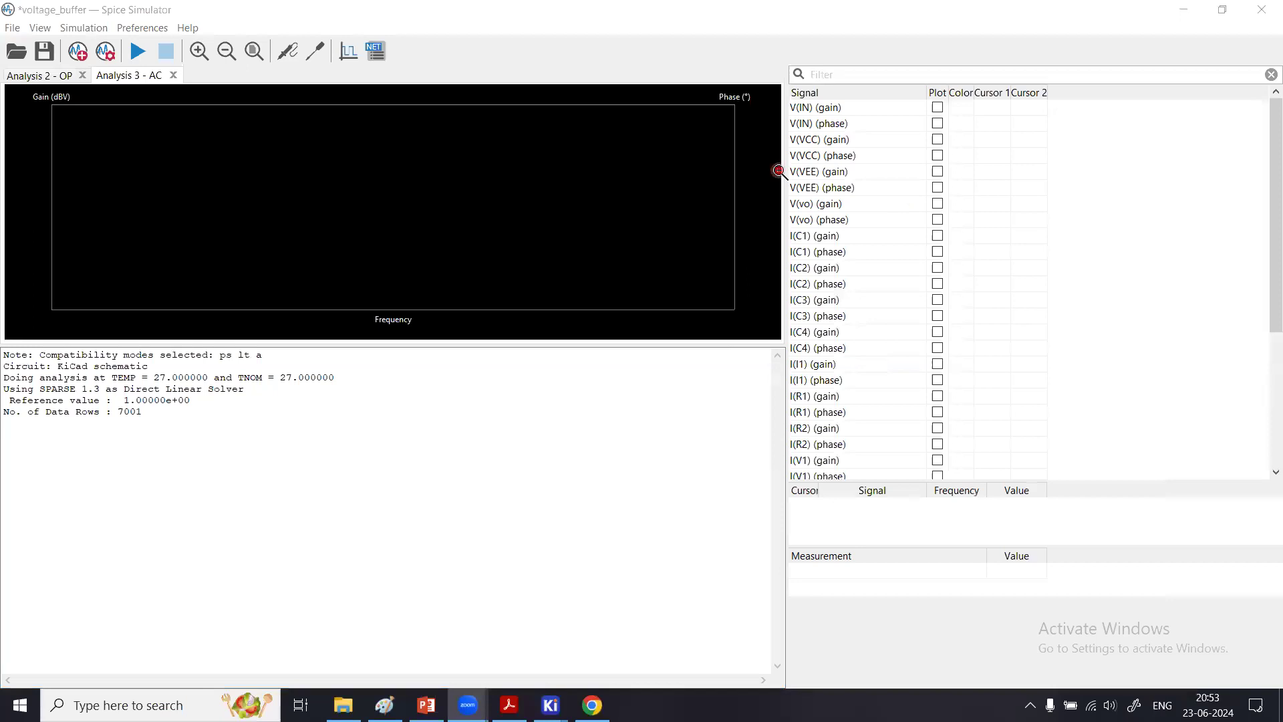
Step: Plot the V(vo) gain and phase, and change the phase trace's colour to green #68E46CFF
left_click(938, 204)
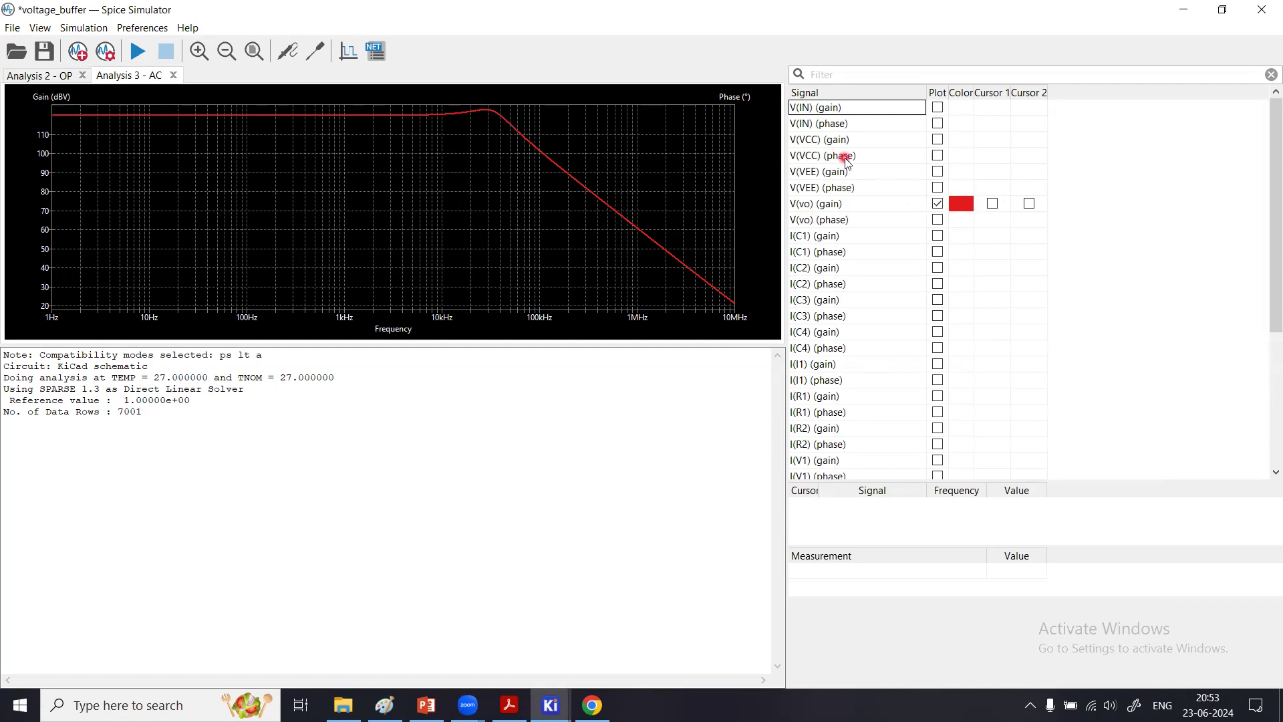
left_click(938, 219)
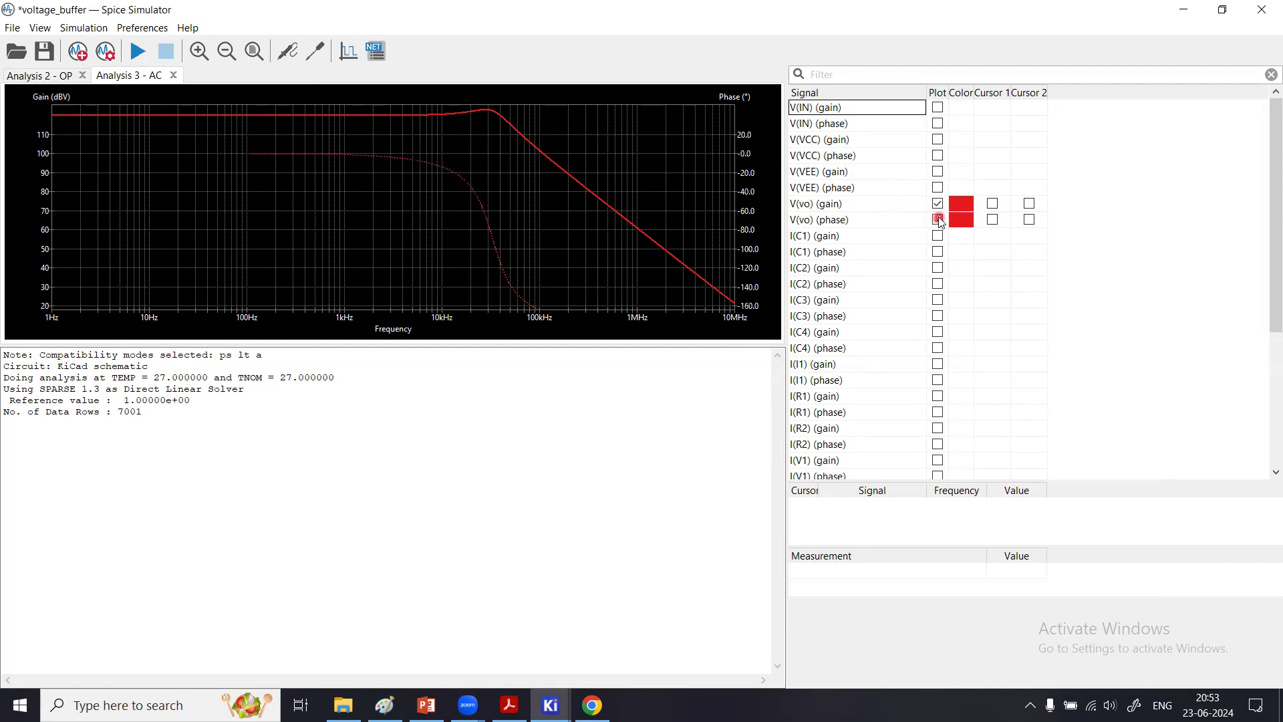
left_click(968, 220)
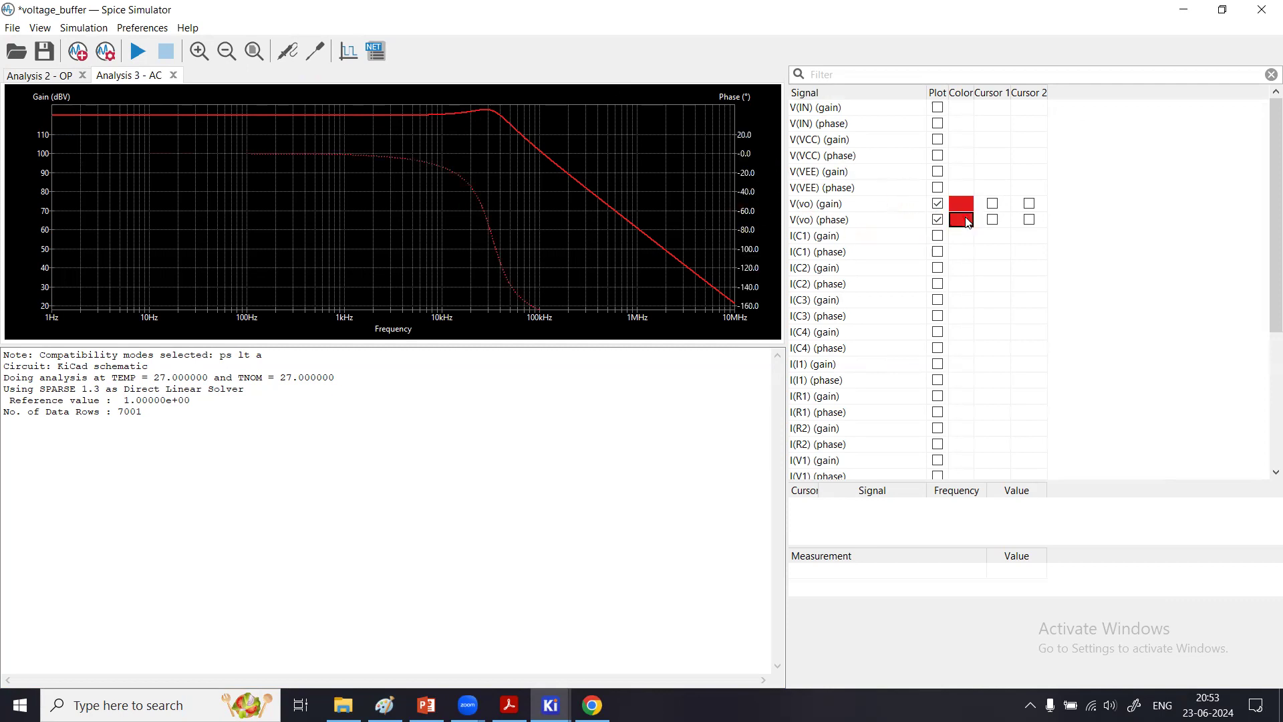
left_click(969, 222)
left_click(661, 308)
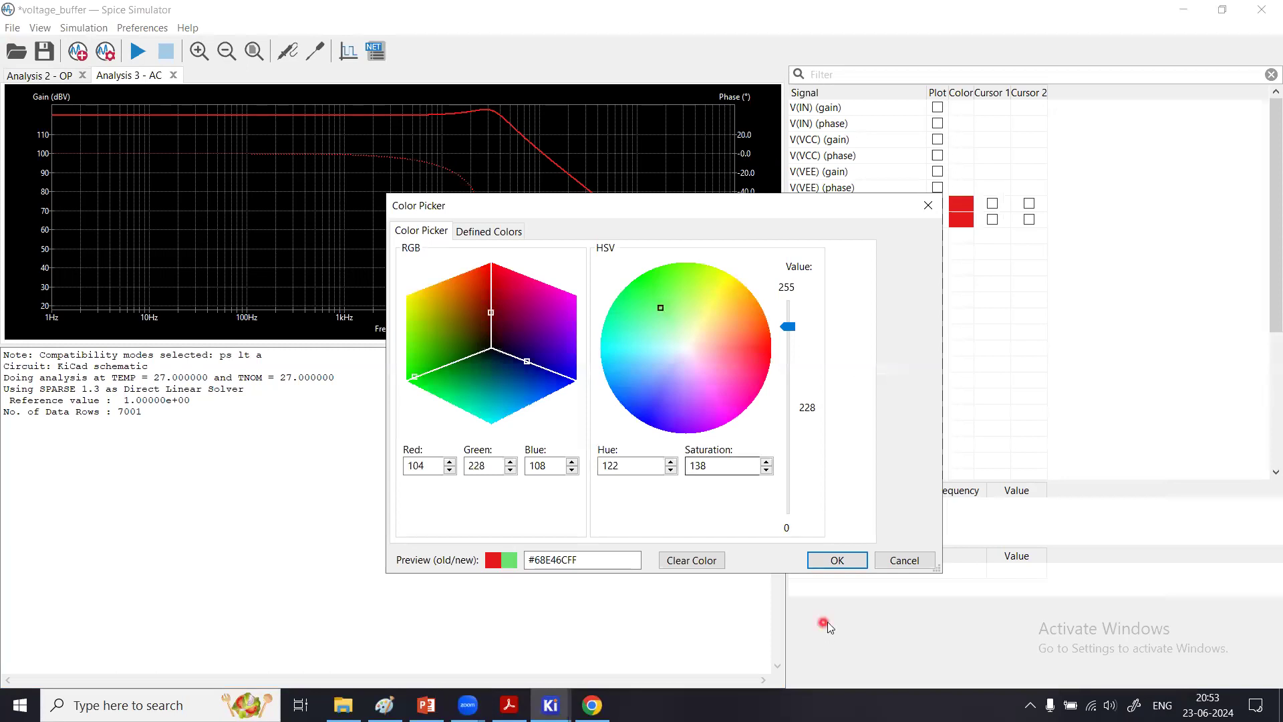
left_click(838, 560)
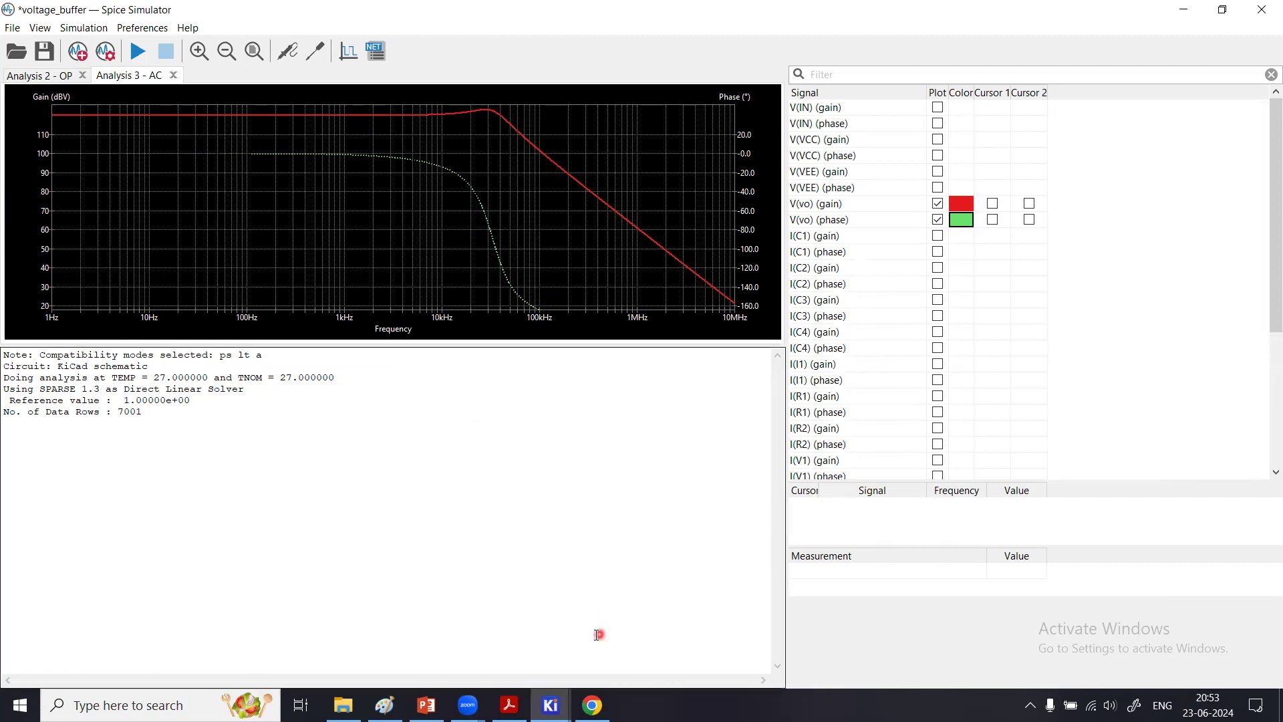
Step: Check the circuit in the schematic, and start a new DC sweep analysis with sweep type I and source I1
mouse_move(550, 705)
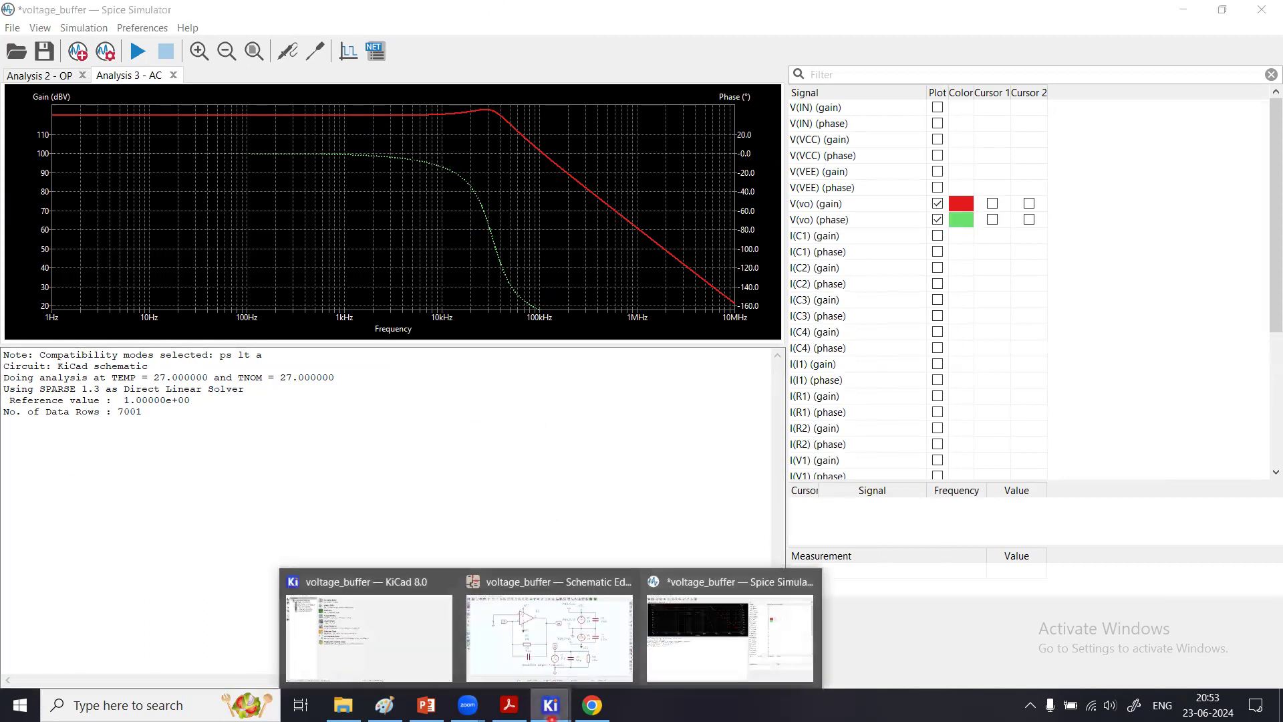
left_click(576, 654)
left_click(636, 514)
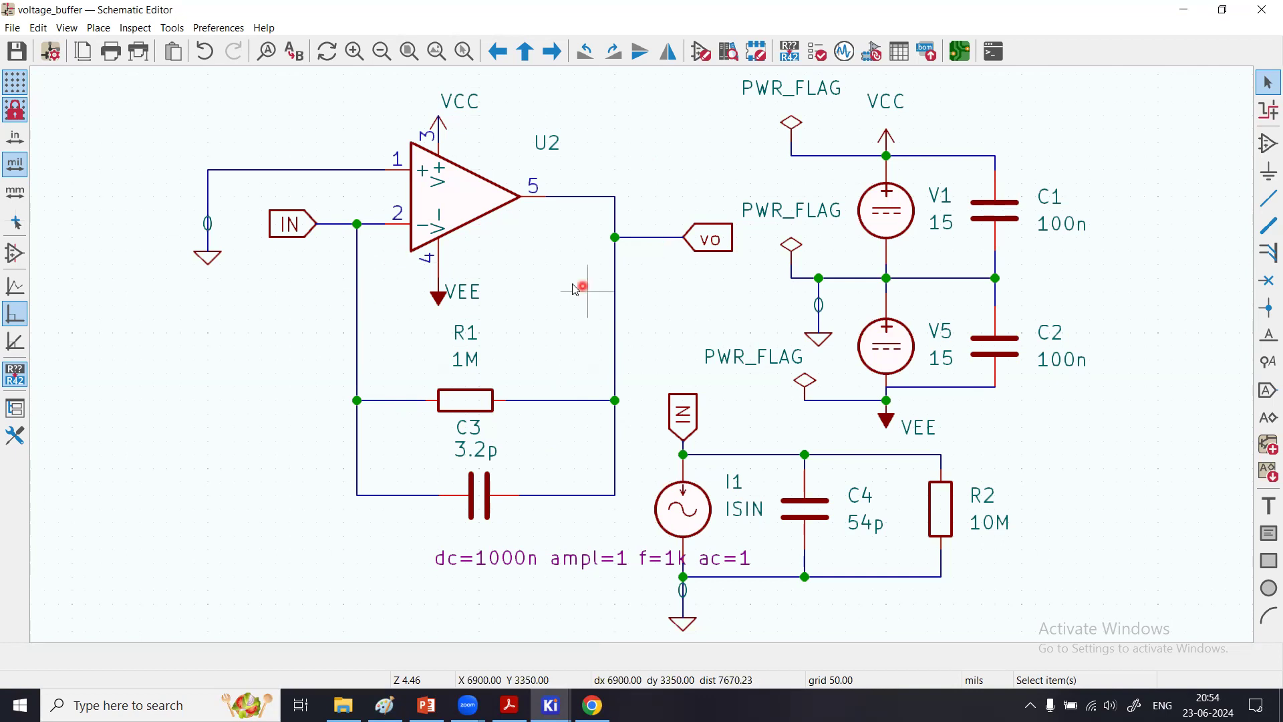
left_click(845, 51)
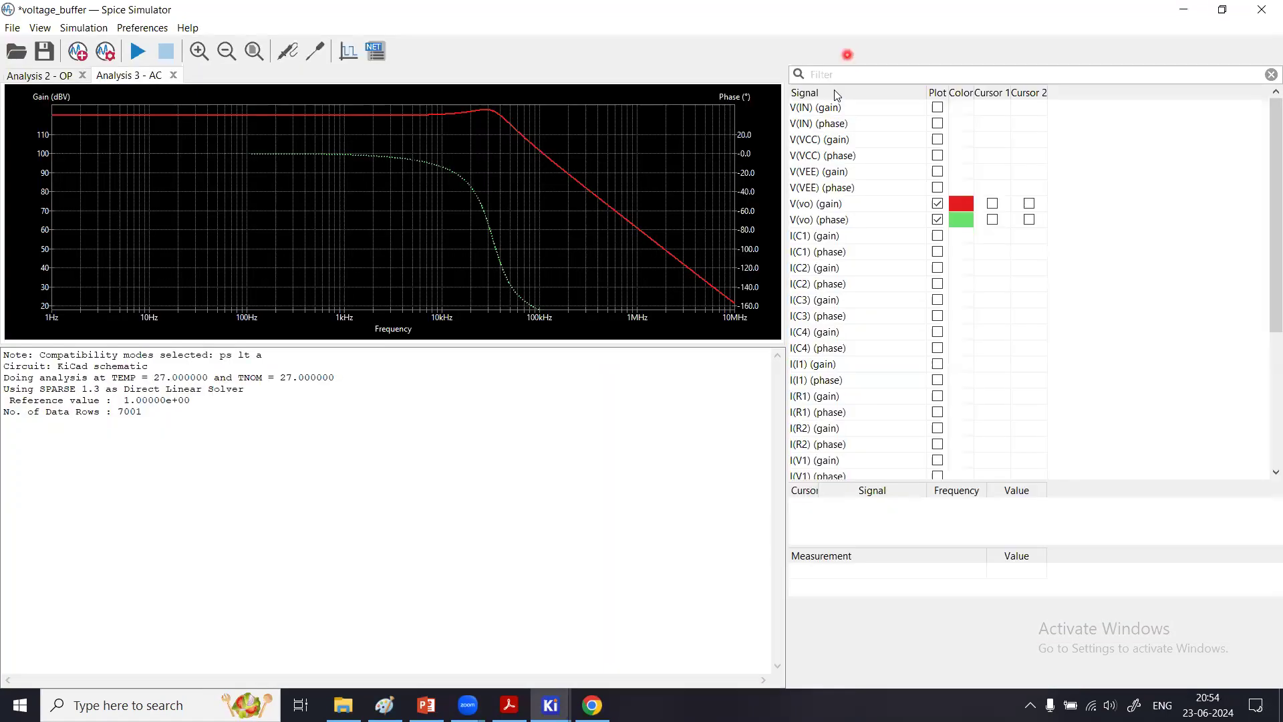
left_click(83, 57)
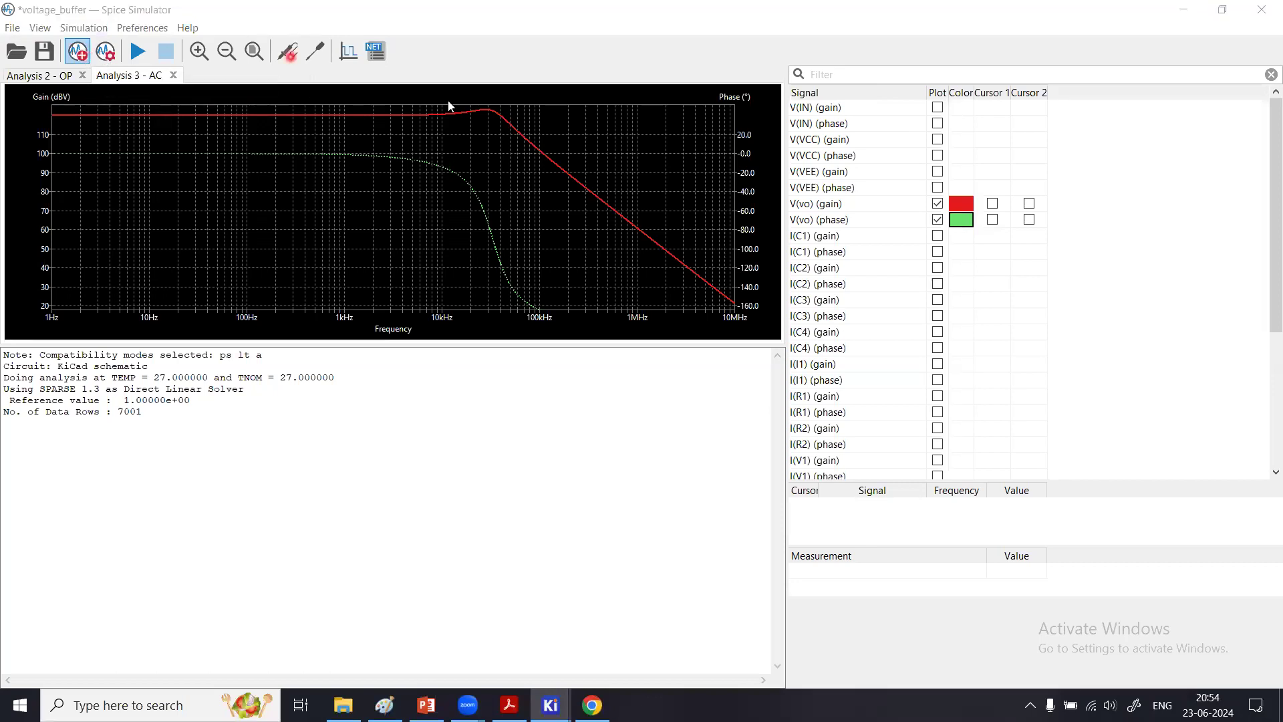
left_click(891, 263)
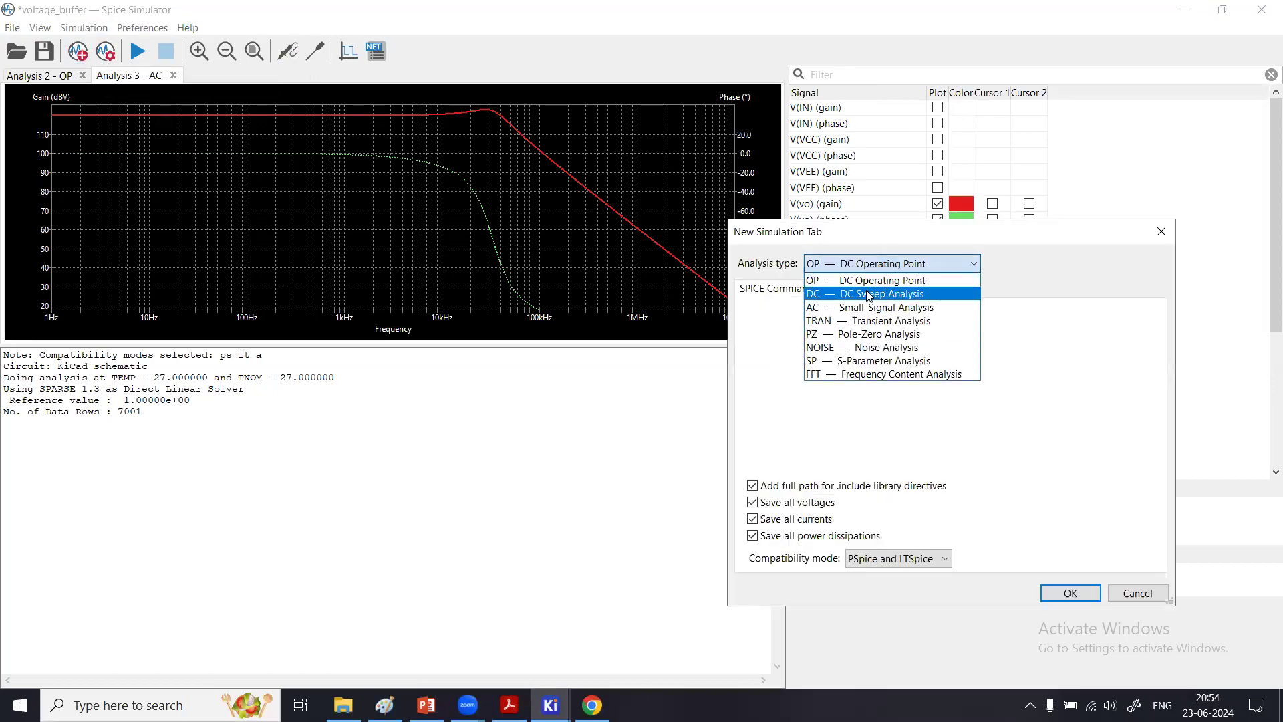
left_click(867, 289)
left_click(850, 331)
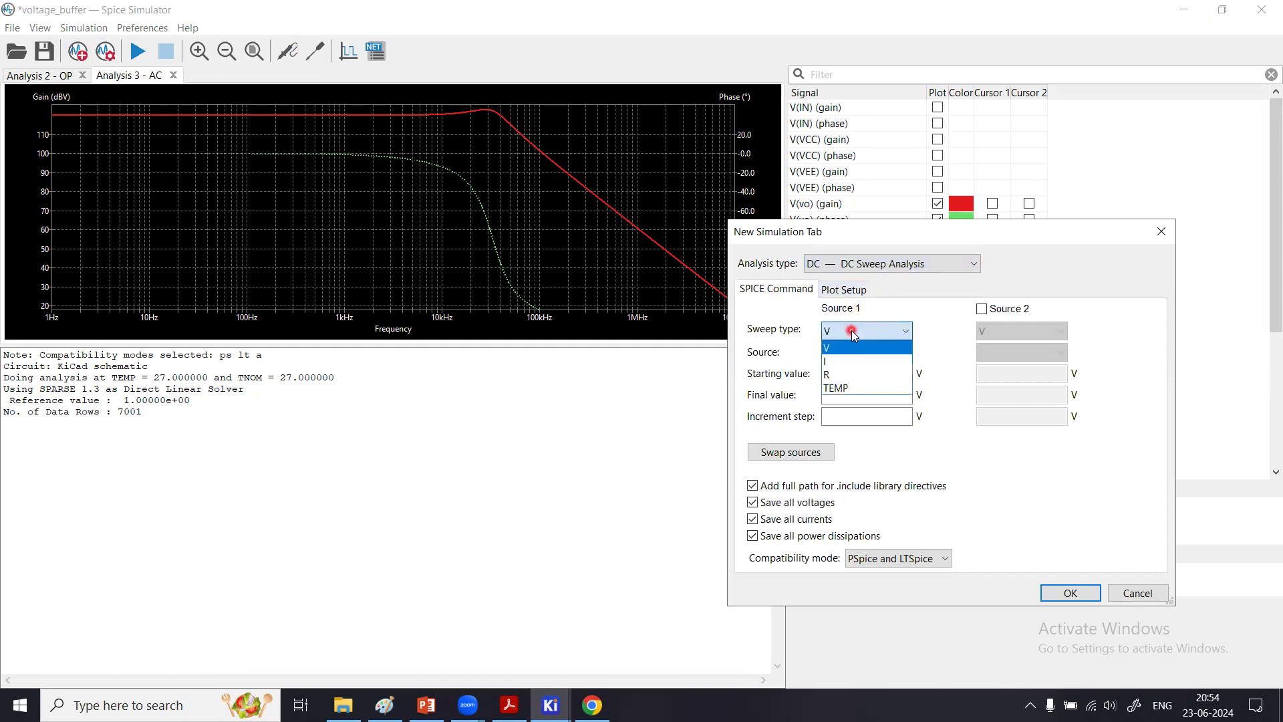
left_click(843, 362)
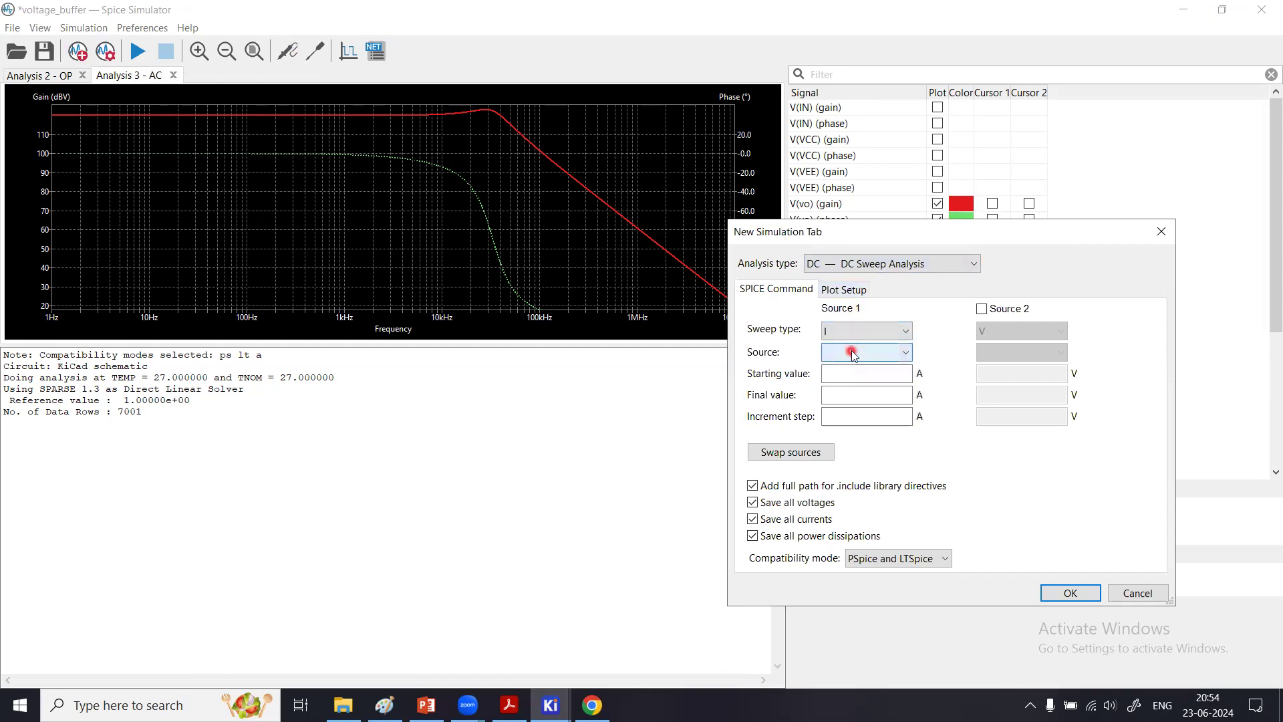
left_click(850, 352)
left_click(861, 354)
left_click(857, 371)
Step: Set the sweep's starting value to 0, final value to 1u and increment step to 10n, and run the DC sweep
left_click(856, 371)
type("0")
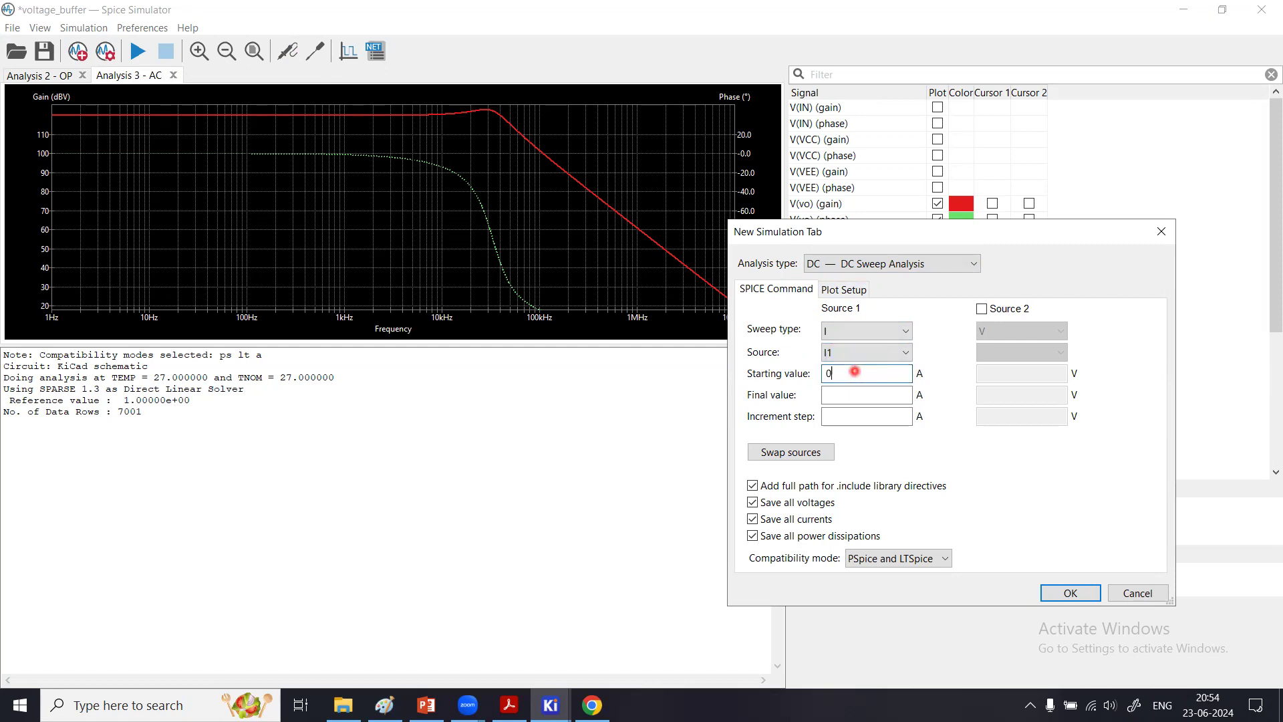
left_click(847, 397)
type("1")
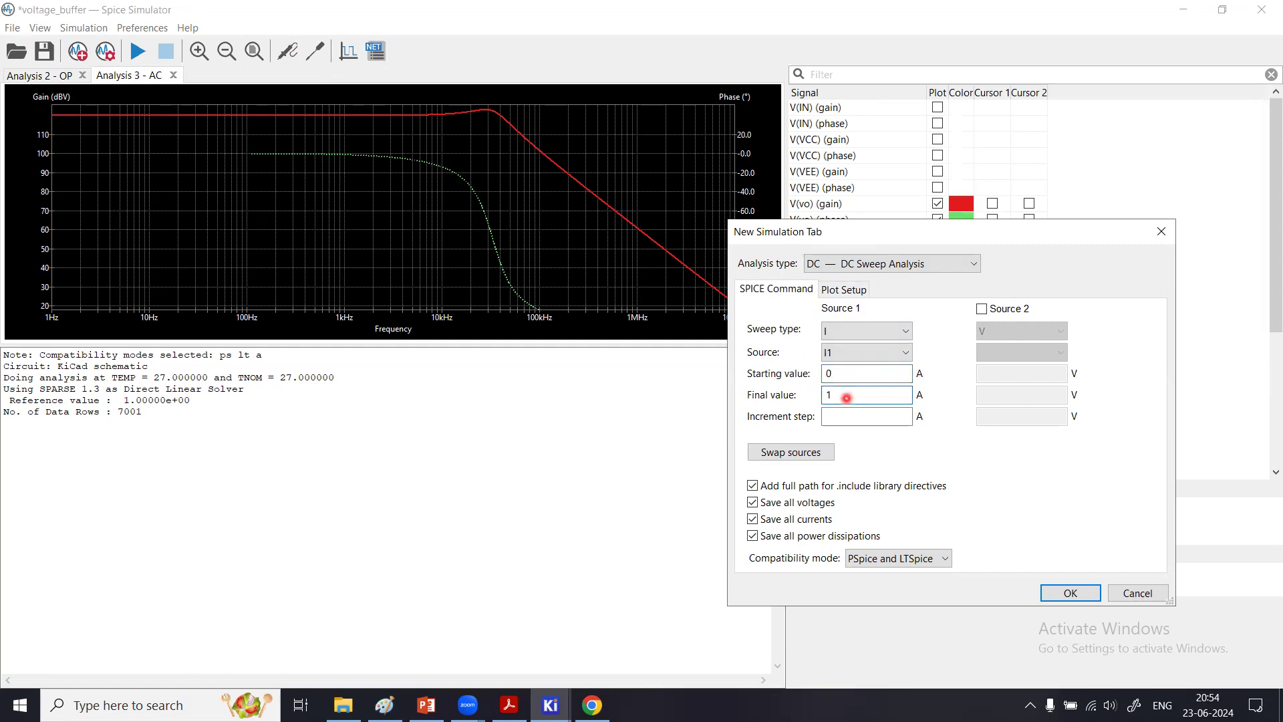
left_click(841, 417)
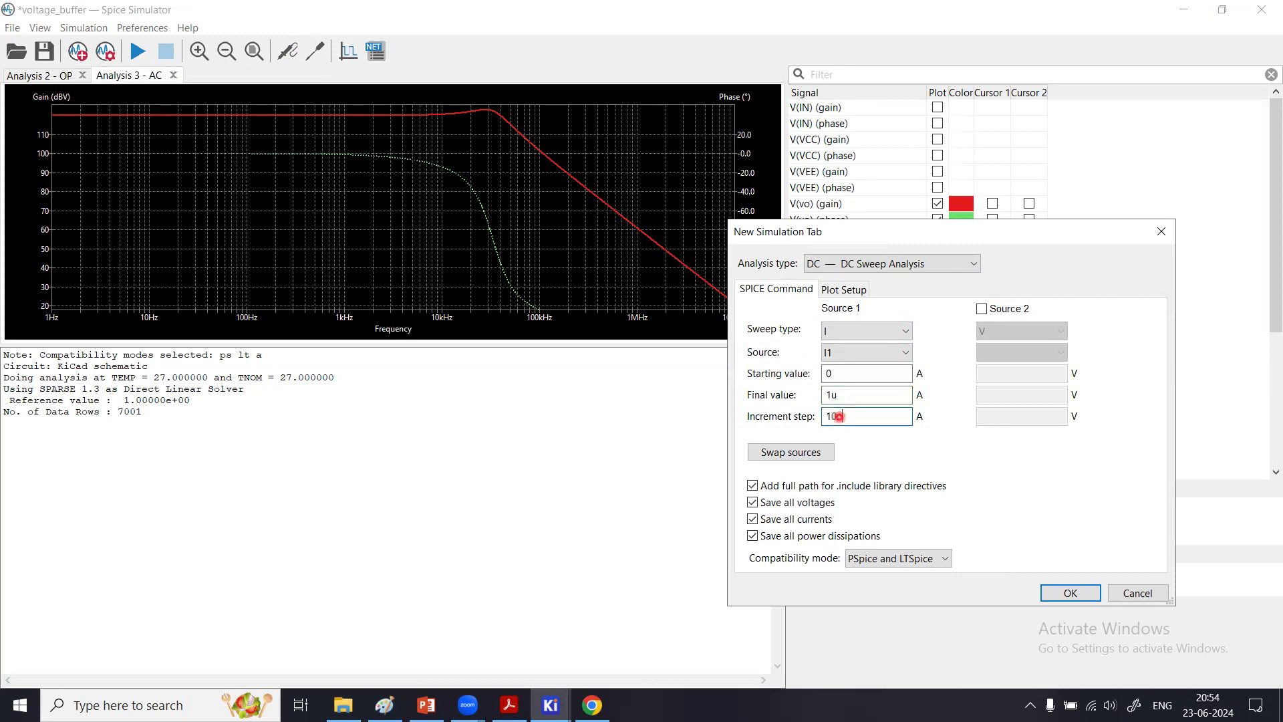
left_click(1067, 593)
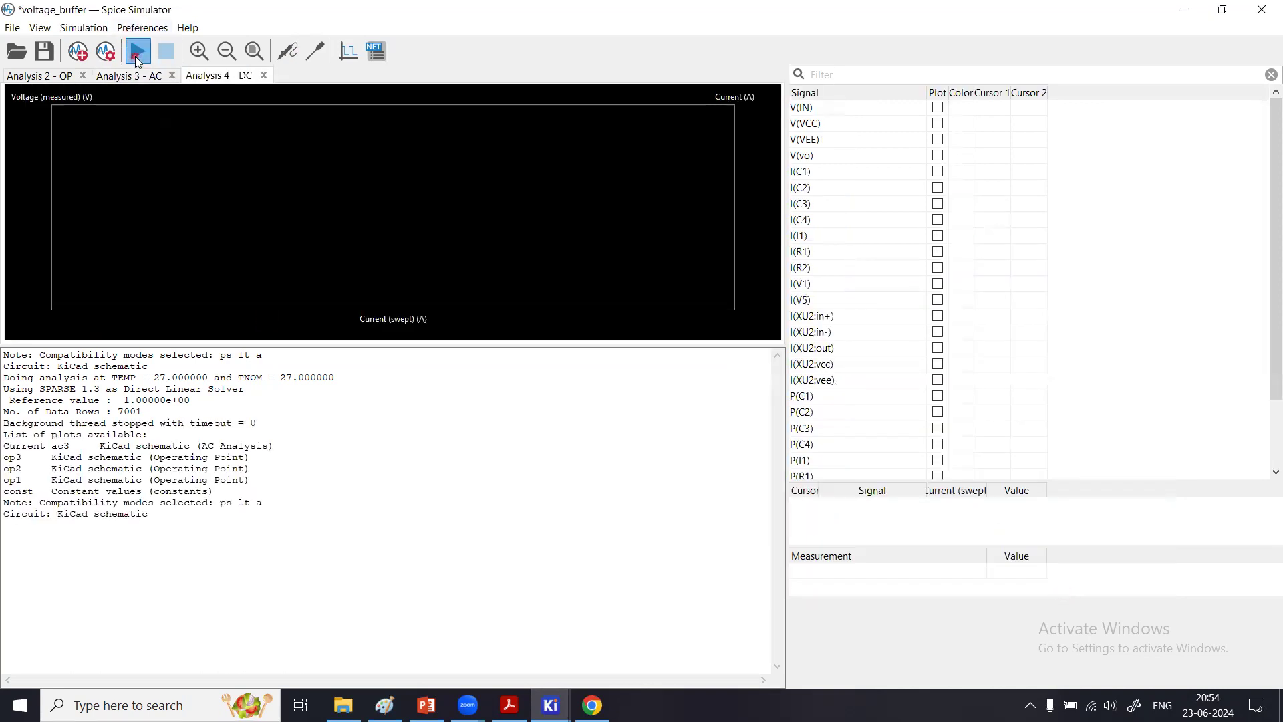
left_click(138, 54)
left_click(136, 57)
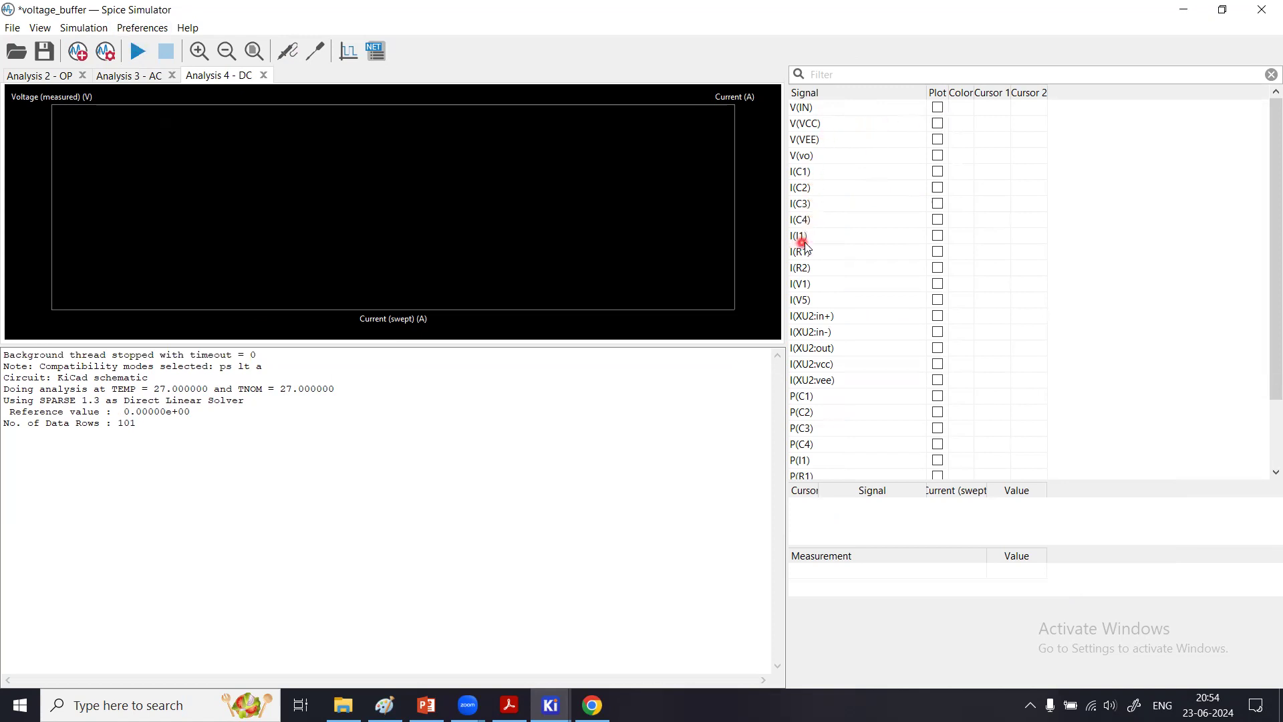
Step: Plot I(I1) and V(vo) from the DC sweep, and enlarge the plot around zero swept current
left_click(938, 236)
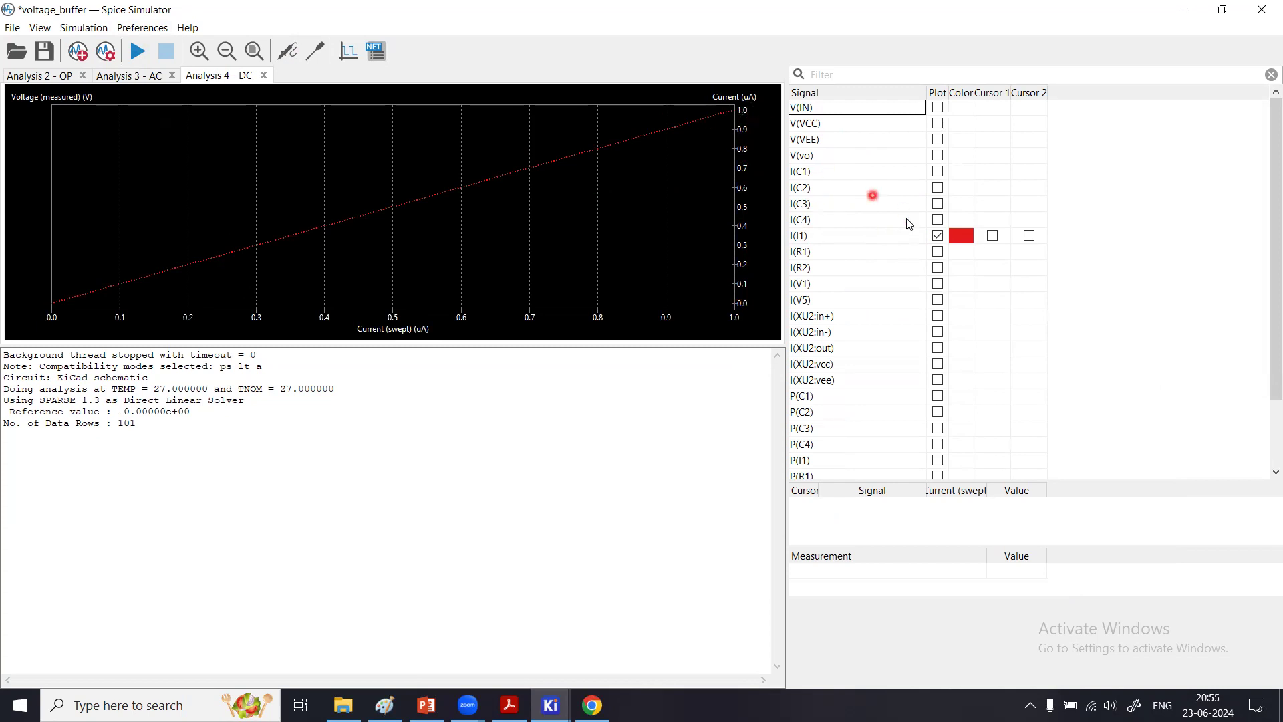
left_click(937, 155)
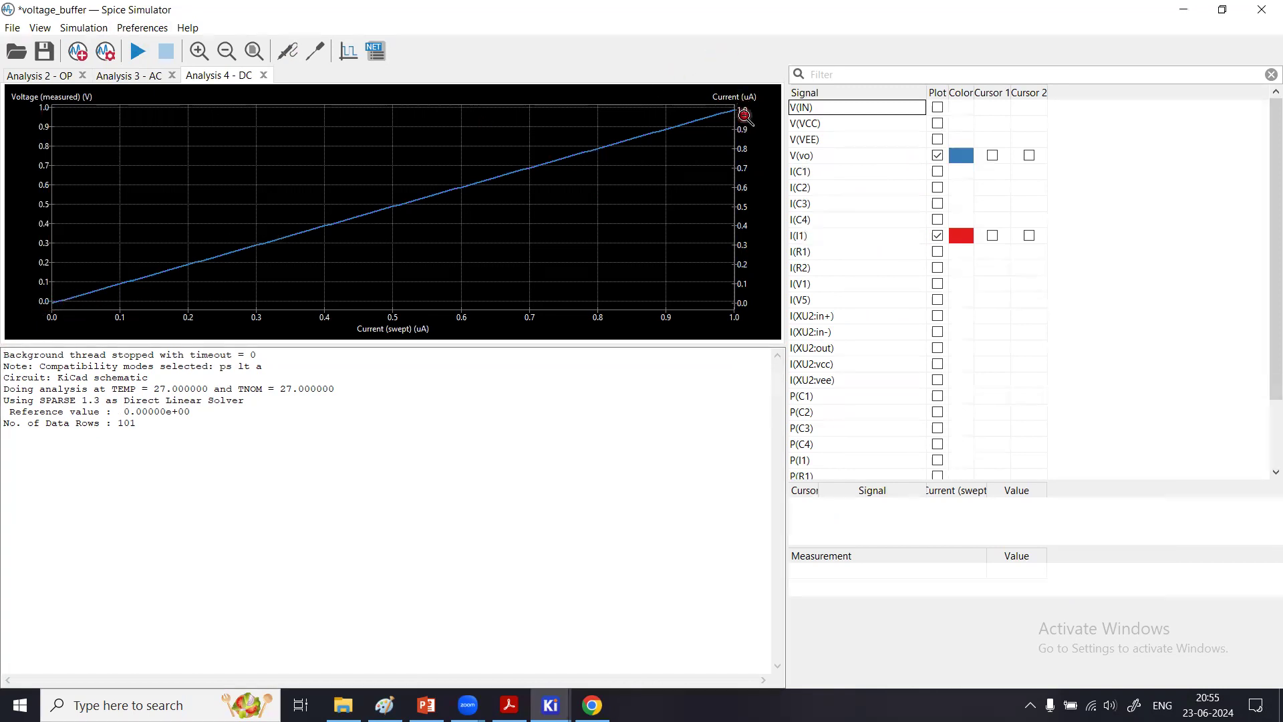
left_click_drag(59, 287, 50, 318)
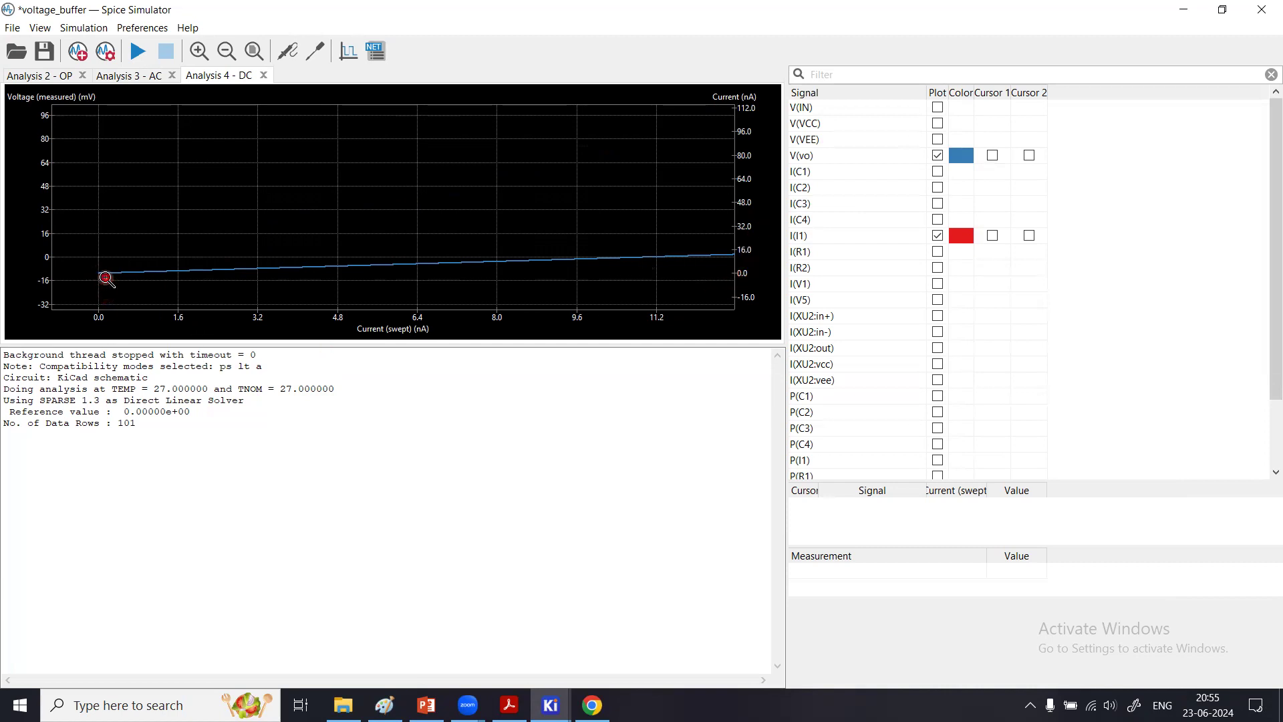
left_click_drag(120, 286, 89, 263)
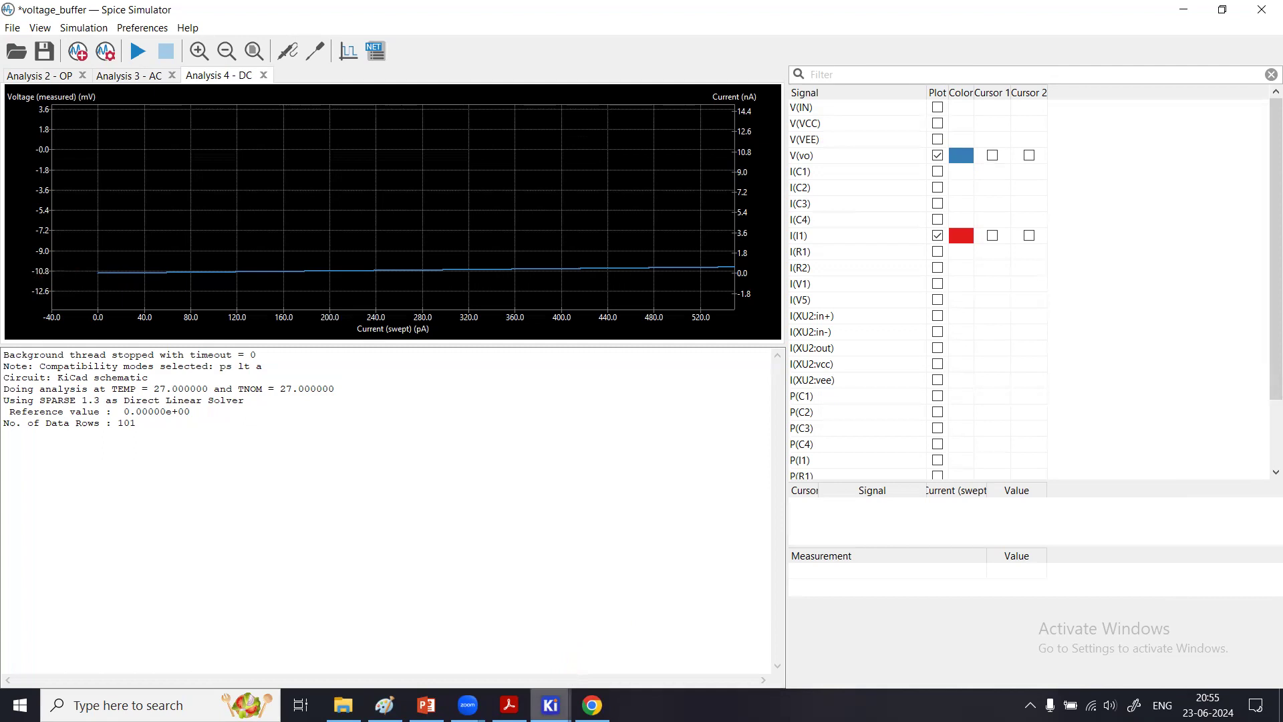
Step: Review the amplifier circuit in the schematic, and fit the whole DC sweep plot back into view in the simulator
left_click(550, 706)
left_click(549, 631)
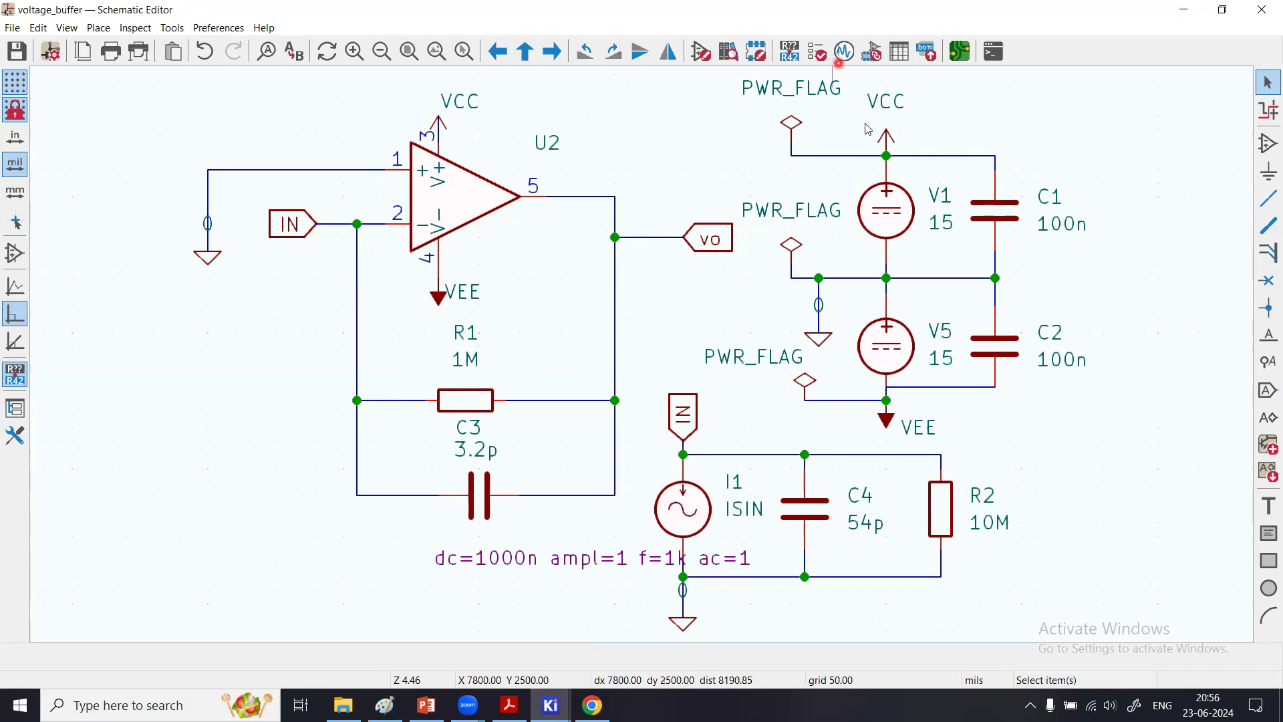
left_click(842, 52)
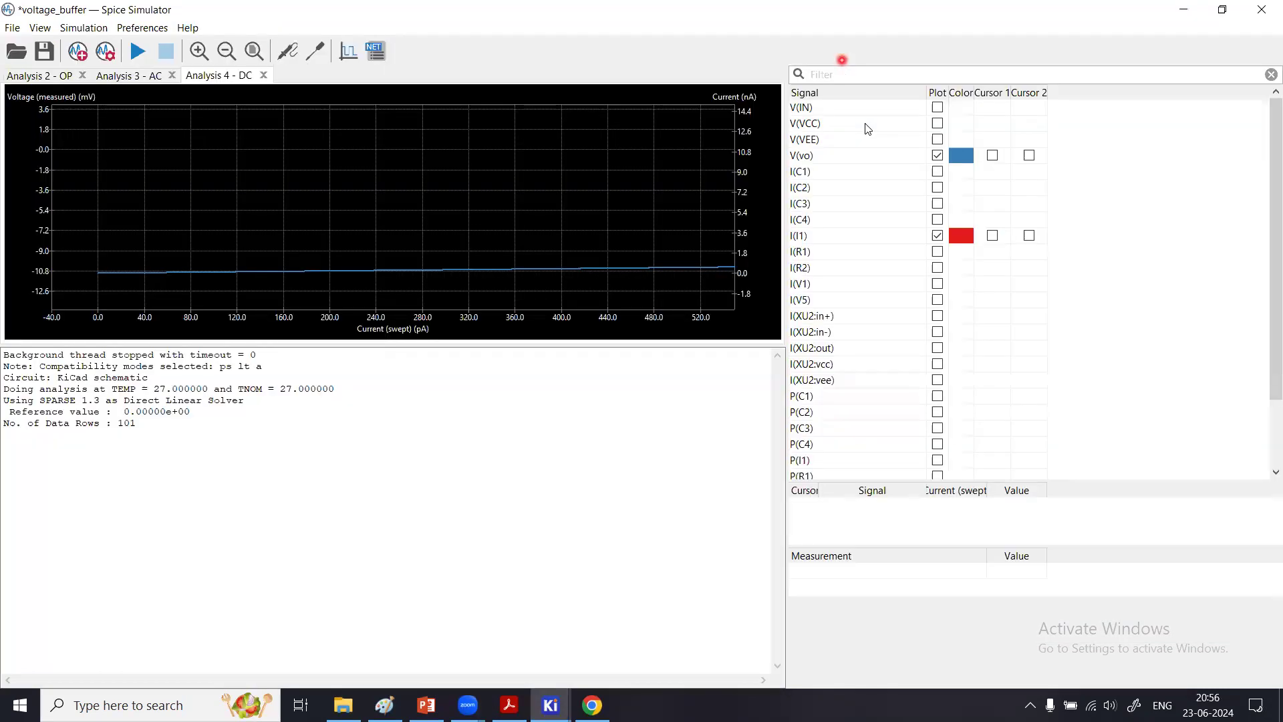
right_click(607, 194)
left_click(652, 291)
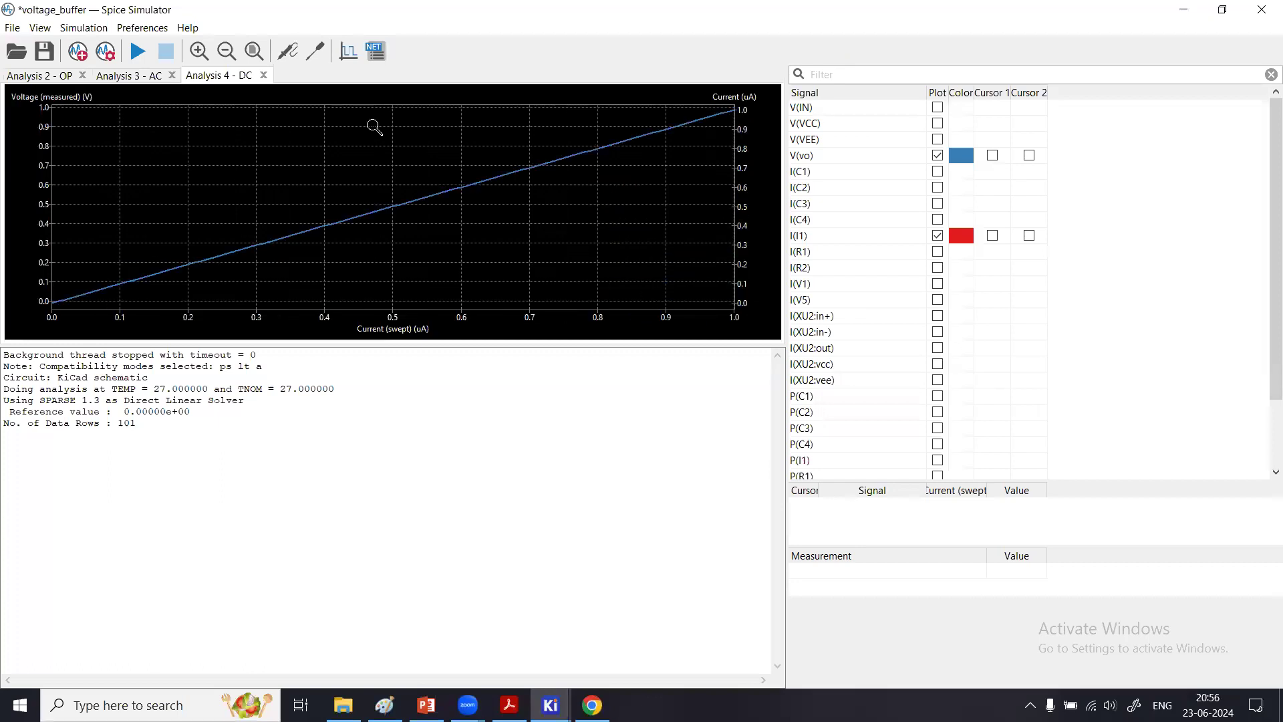
Step: Set the DC sweep's final value to 100u and increment step to 100n, and rerun the sweep
left_click(108, 57)
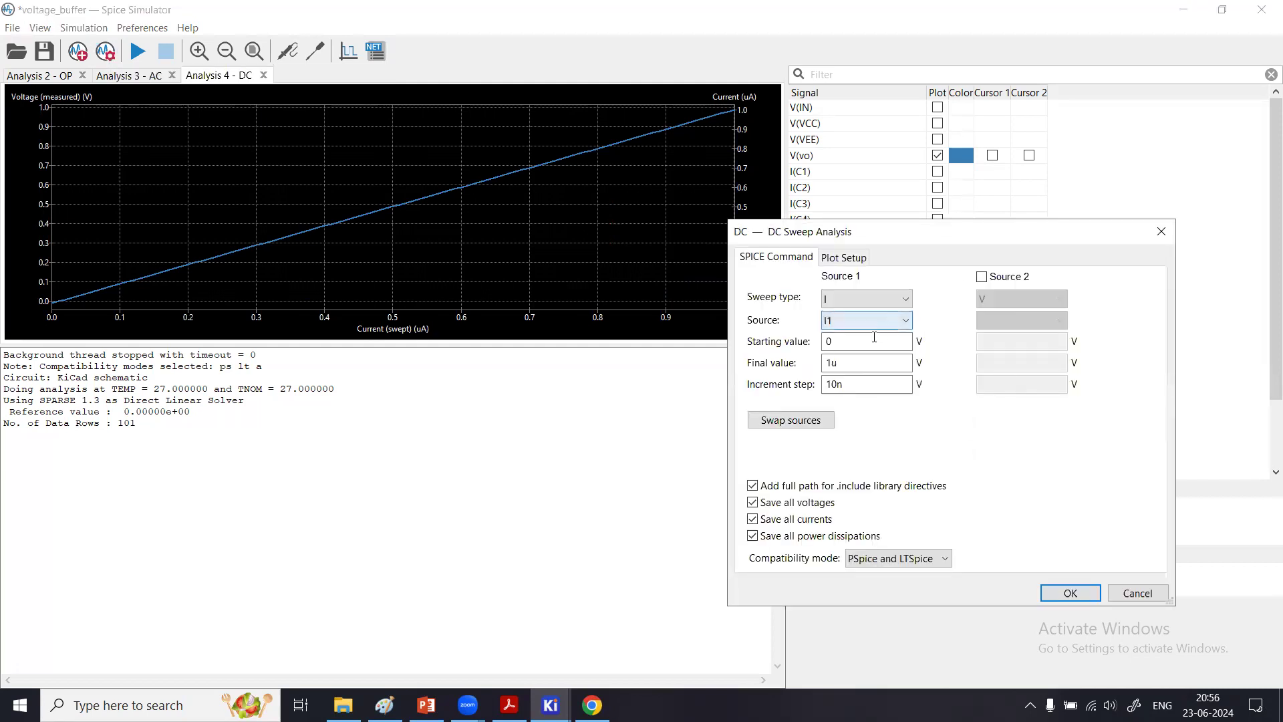
left_click(833, 362)
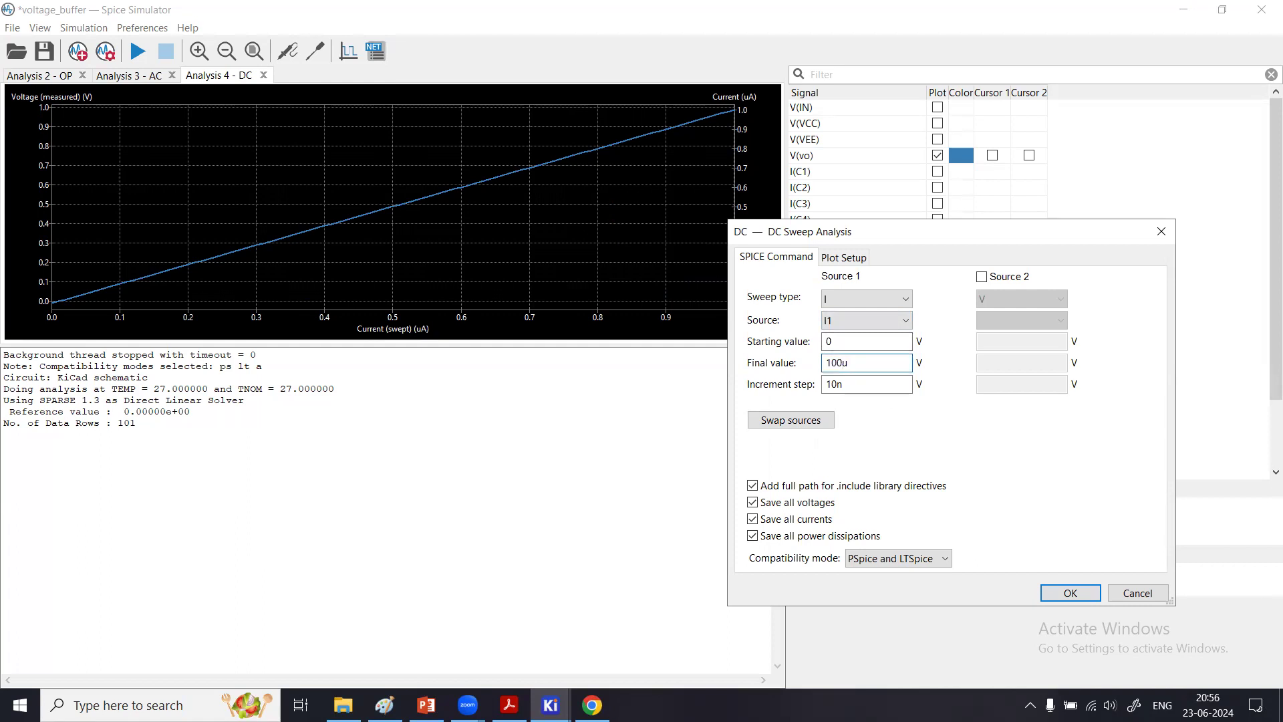
left_click(839, 388)
type("0")
left_click(1070, 593)
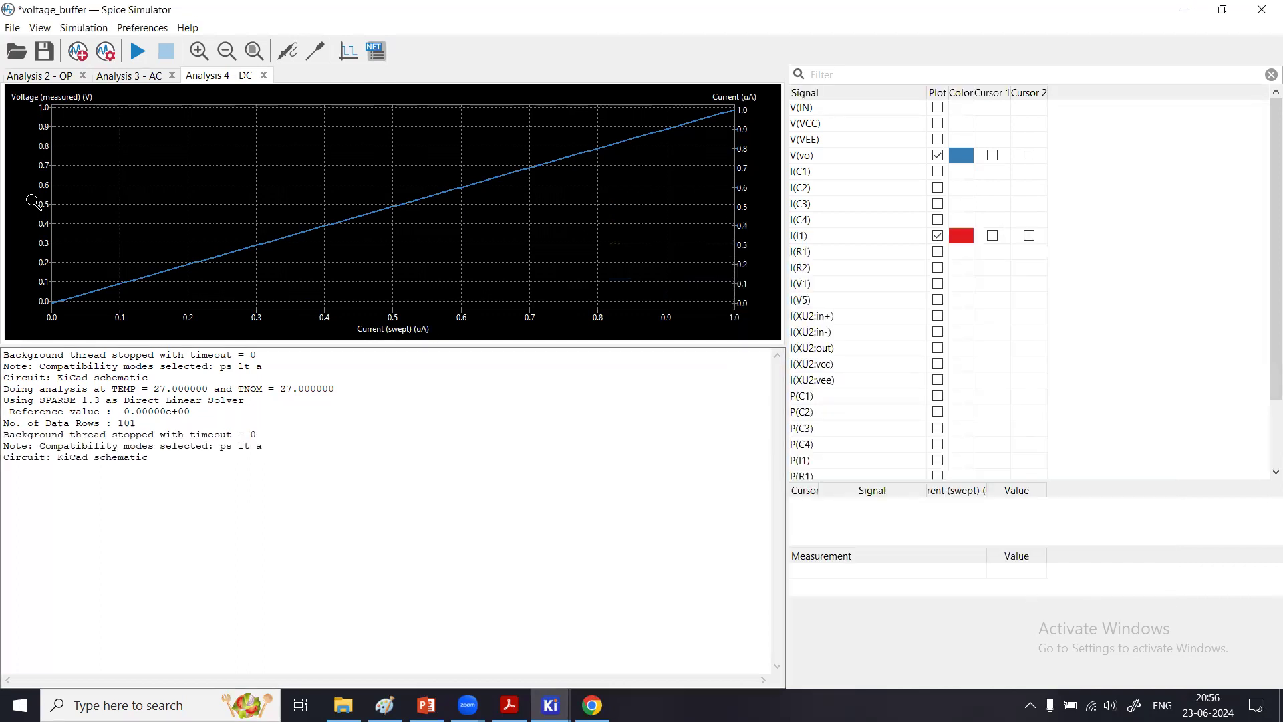
left_click(139, 61)
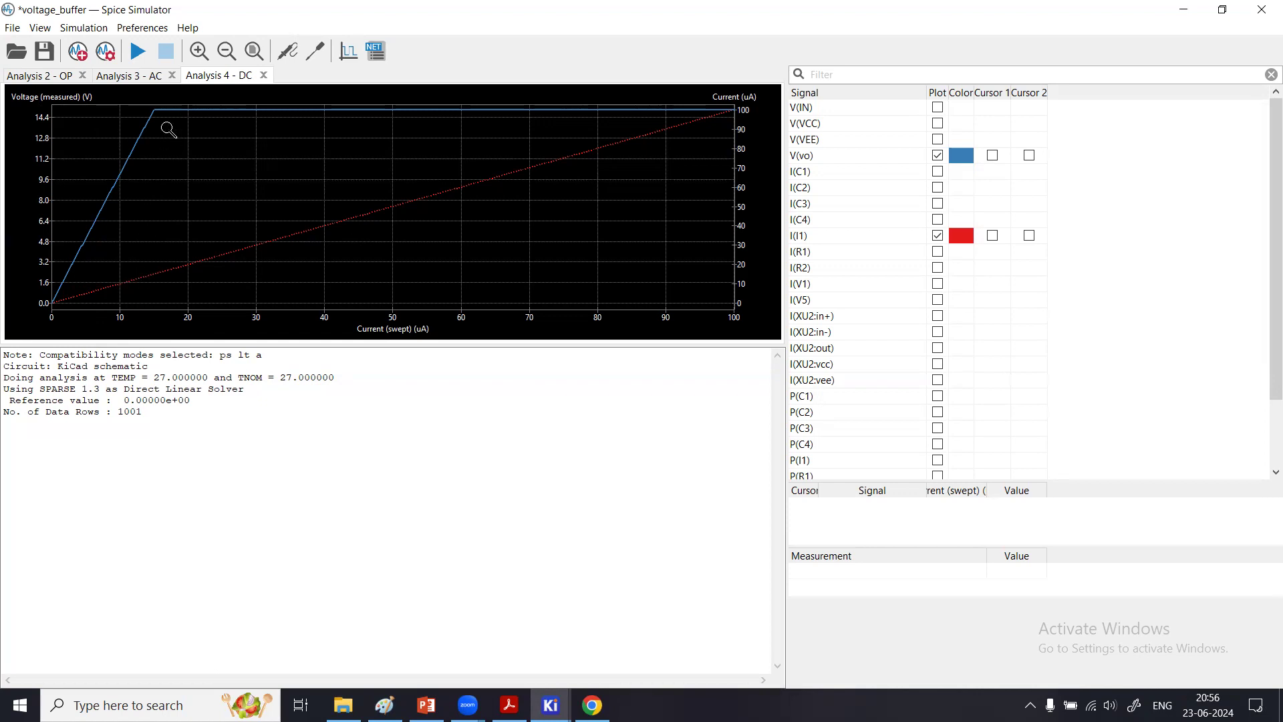
Step: Enlarge the V(vo) curve around its bend near 15 uA swept current, and examine the feedback circuit in the schematic
left_click_drag(167, 131, 151, 107)
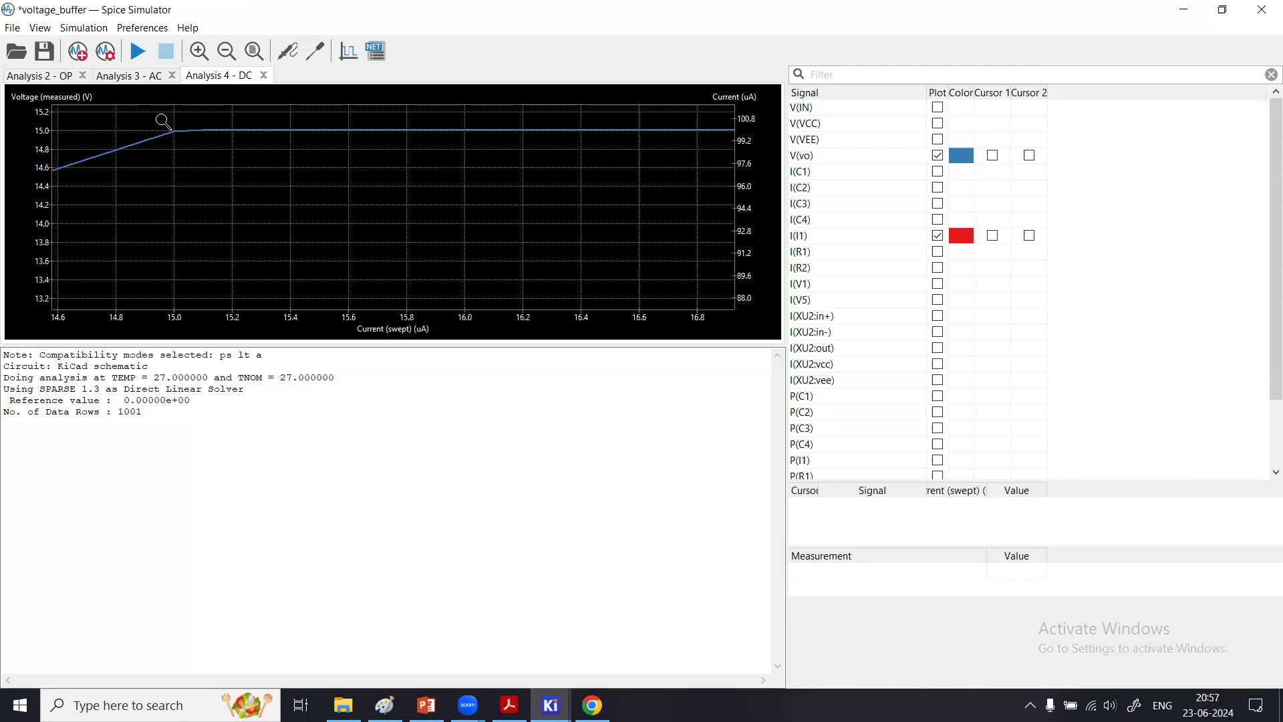
left_click_drag(163, 123, 207, 155)
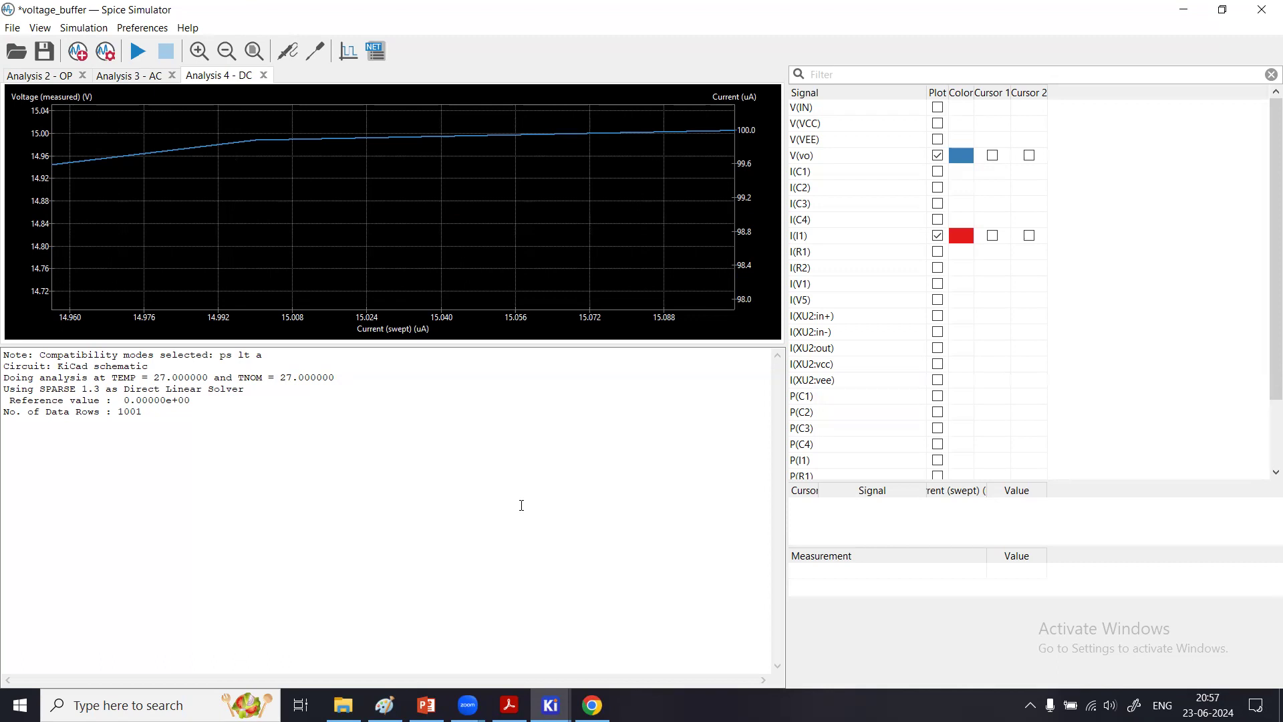
mouse_move(550, 705)
left_click(564, 627)
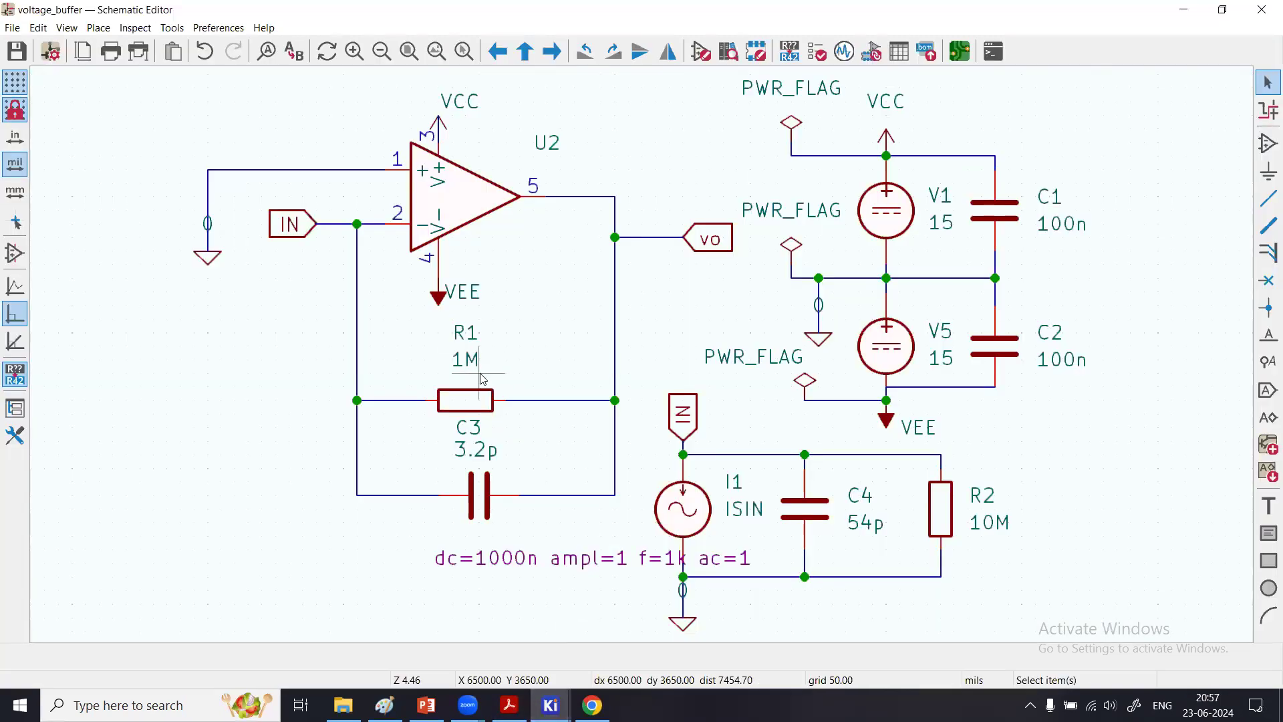
mouse_move(551, 705)
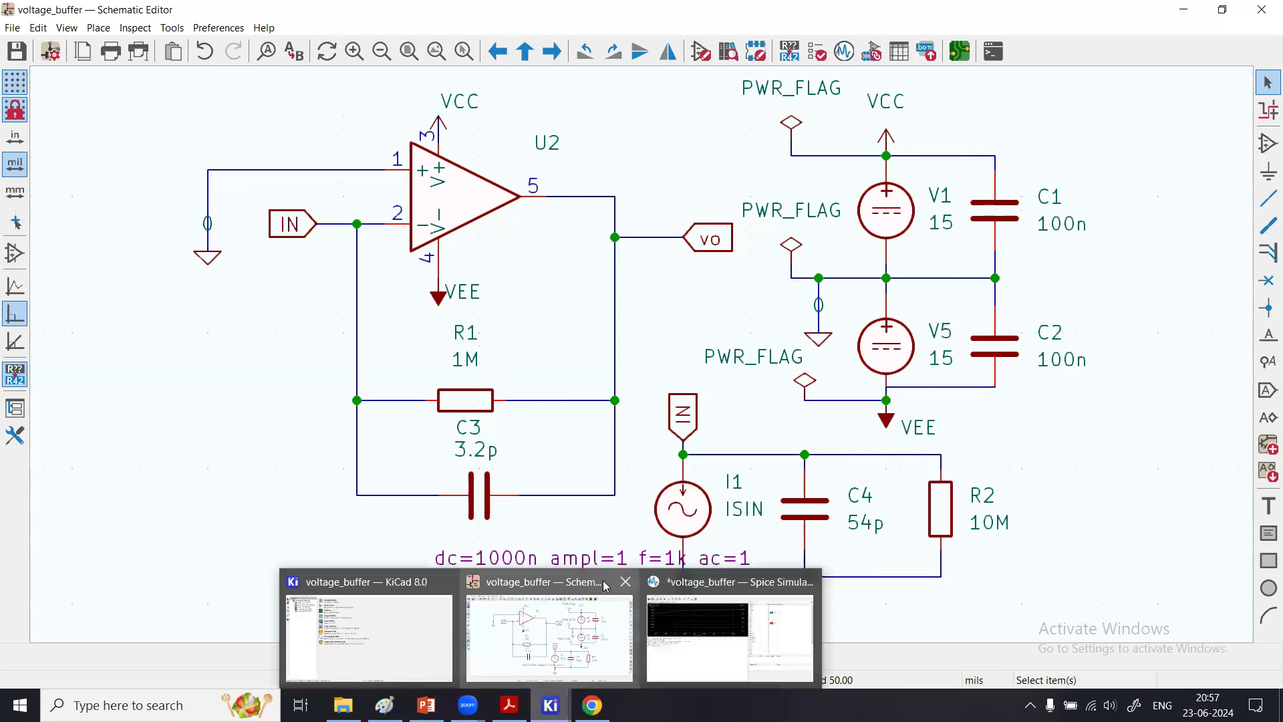
left_click(586, 618)
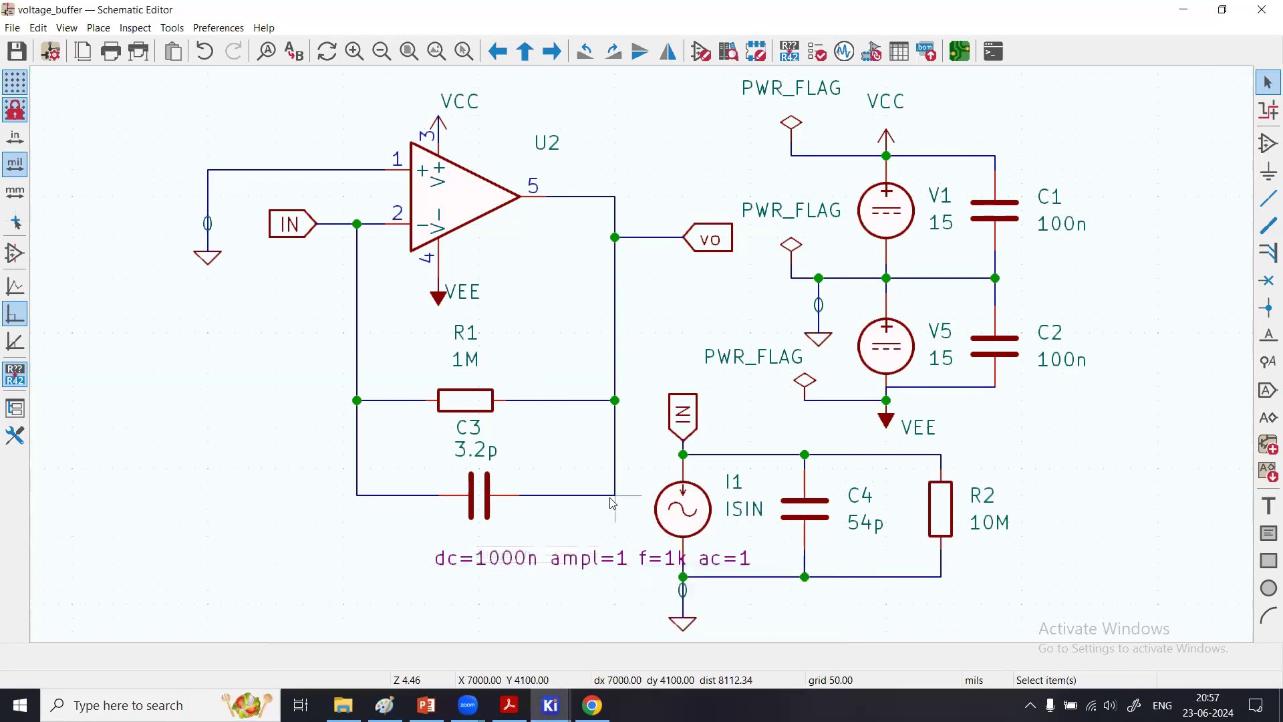
Step: Fit the full 0 to 100 uA DC sweep plot to the view in the simulator, and return to the schematic
mouse_move(551, 703)
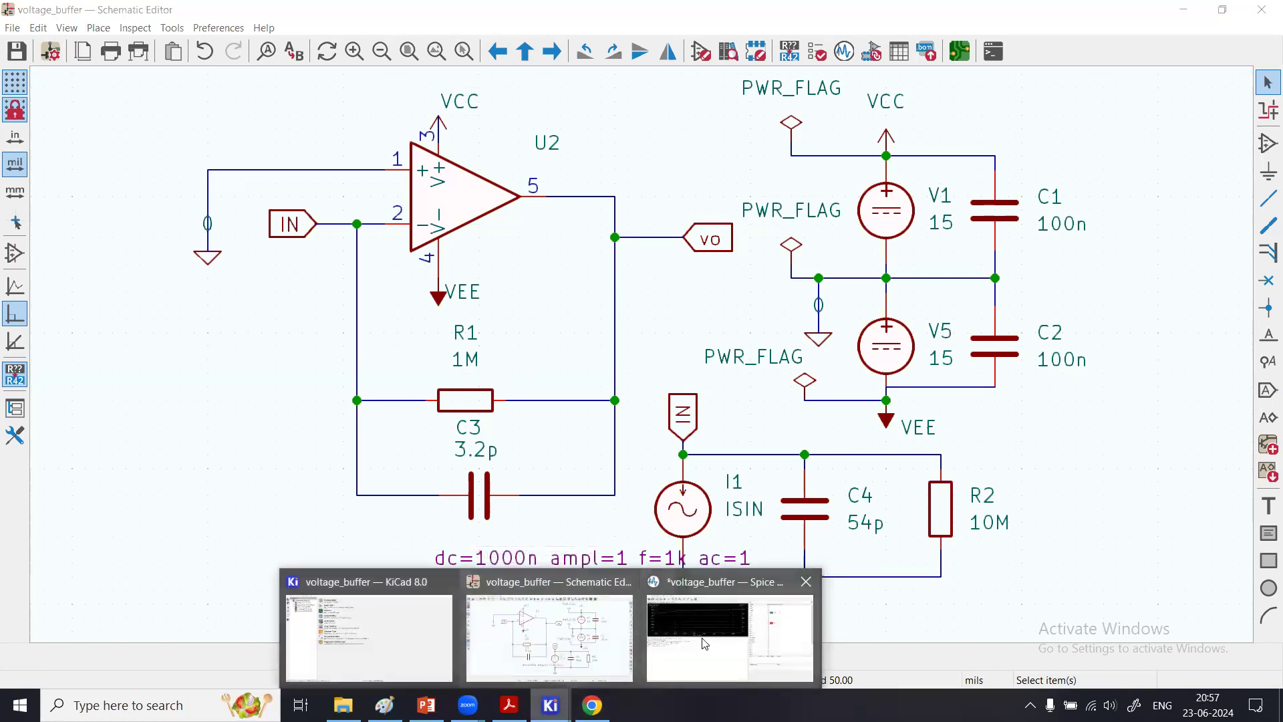
left_click(729, 628)
right_click(421, 174)
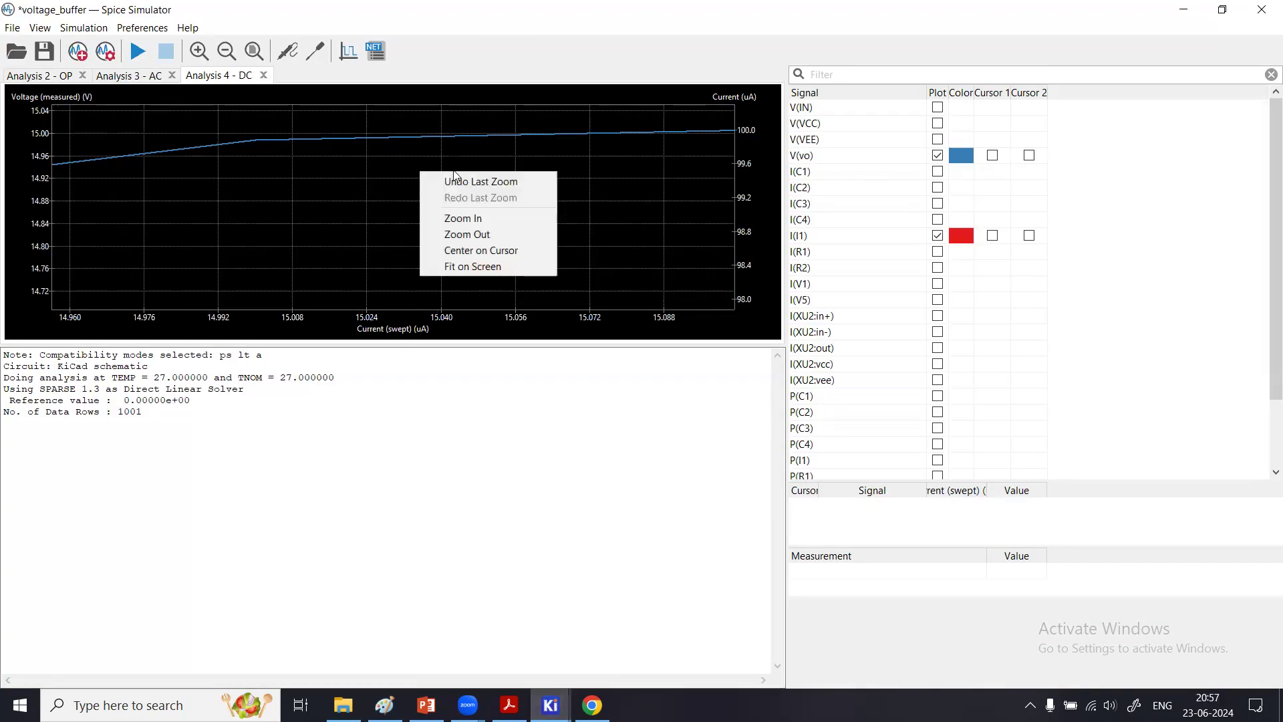
left_click(474, 266)
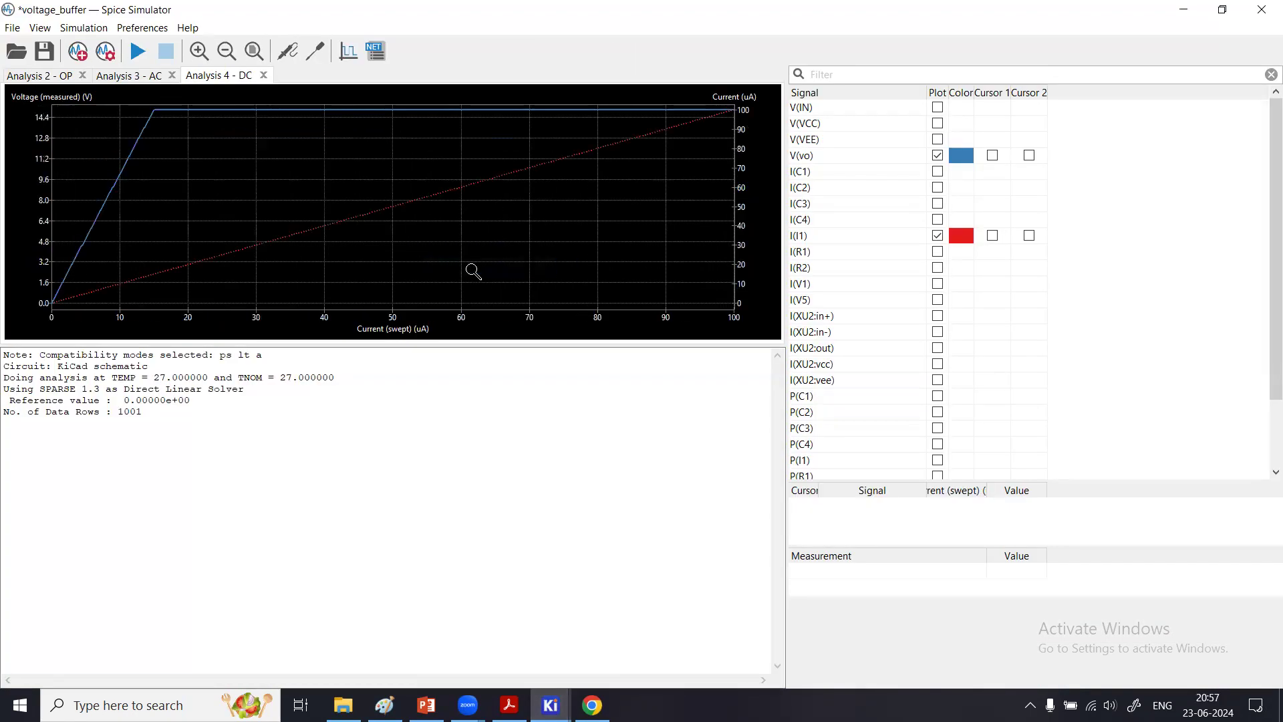
left_click(1183, 9)
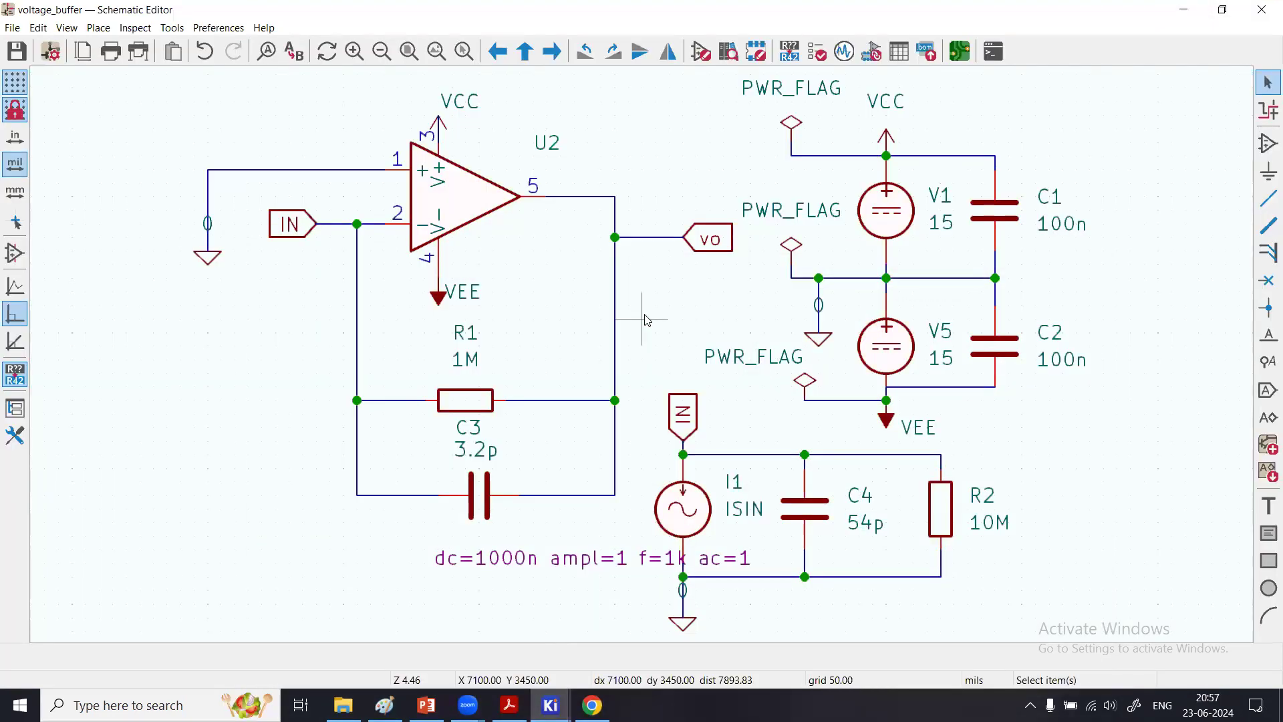